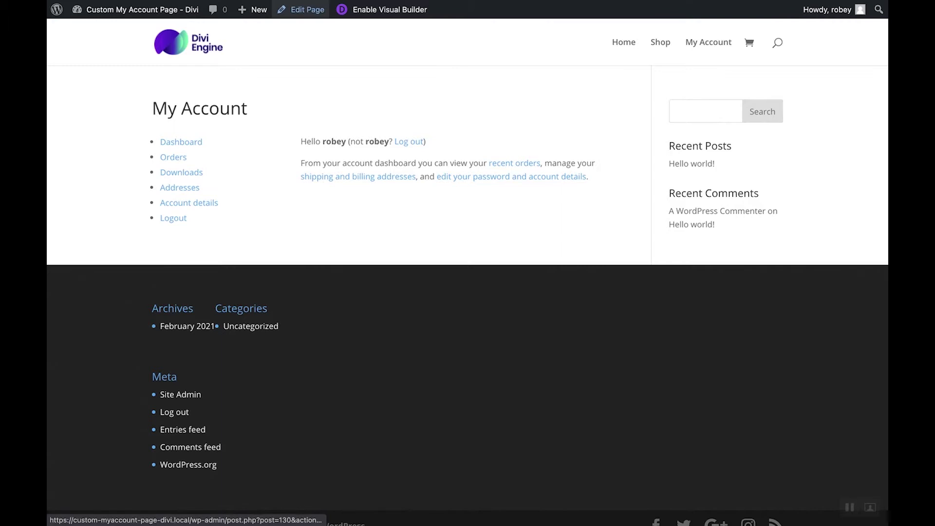
- Open the My Account page in the Divi Builder, building from its existing content
{"action": "left_click", "coordinate": [300, 9]}
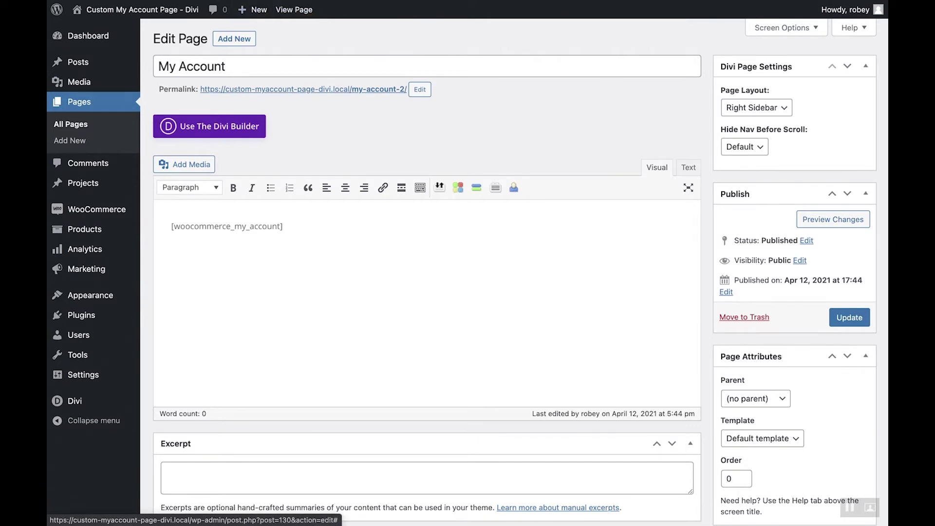
{"action": "left_click", "coordinate": [210, 126]}
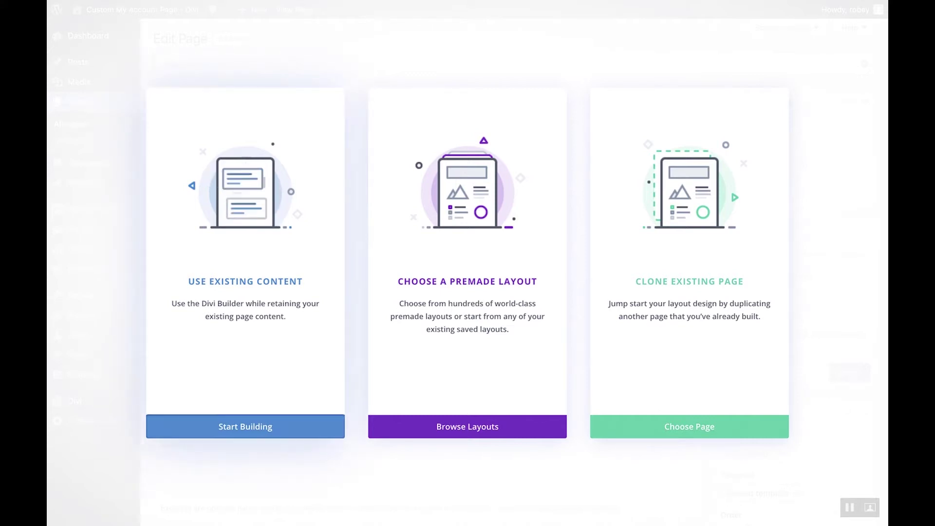
{"action": "left_click", "coordinate": [246, 426]}
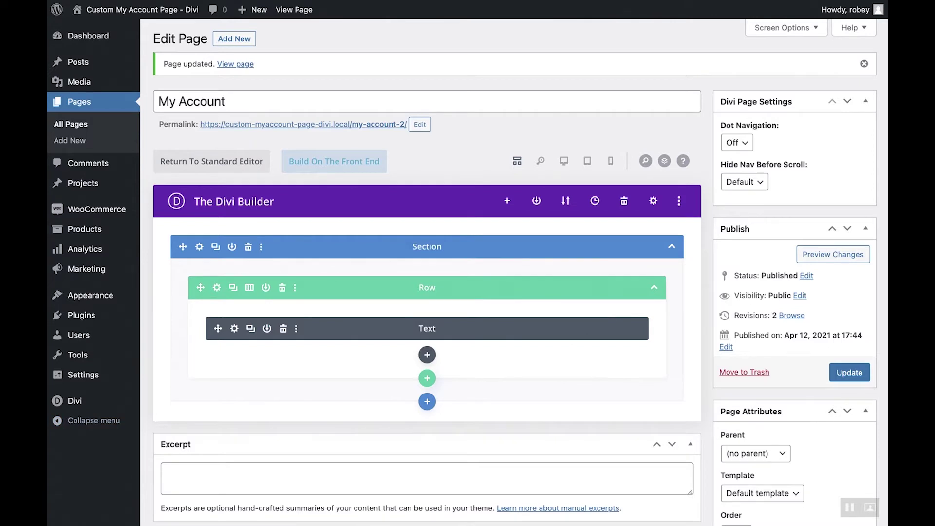
- Add a background gradient in the row's background settings
{"action": "left_click", "coordinate": [217, 288]}
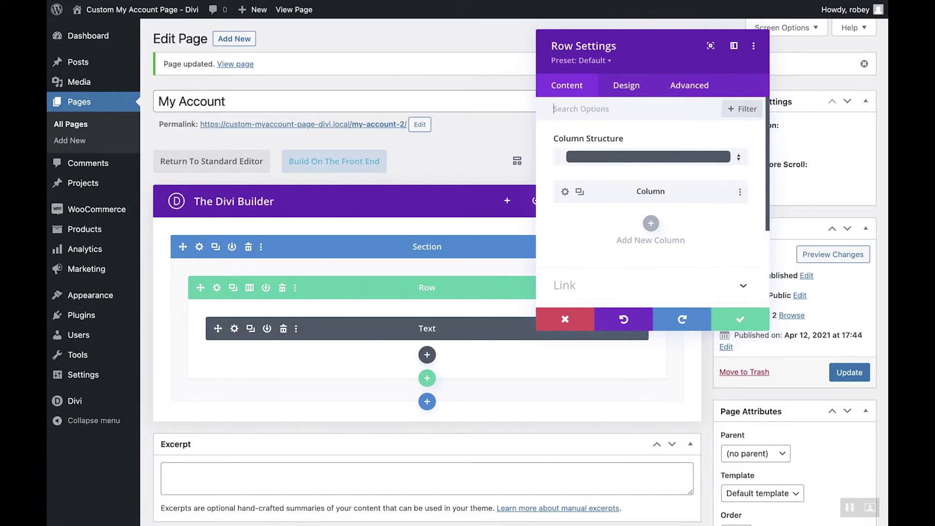
{"action": "scroll", "coordinate": [770, 331], "scroll_direction": "down", "scroll_amount": 2}
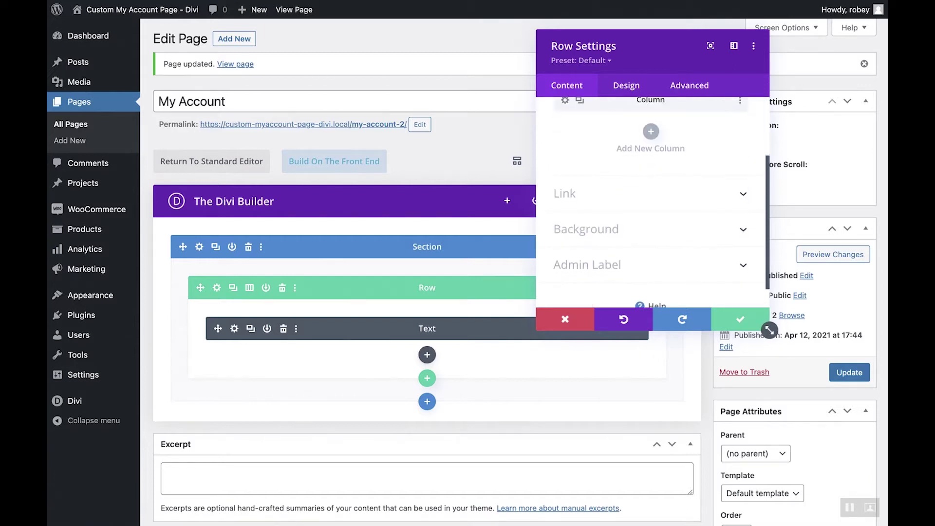
{"action": "left_click", "coordinate": [586, 229]}
{"action": "scroll", "coordinate": [651, 202], "scroll_direction": "down", "scroll_amount": 1}
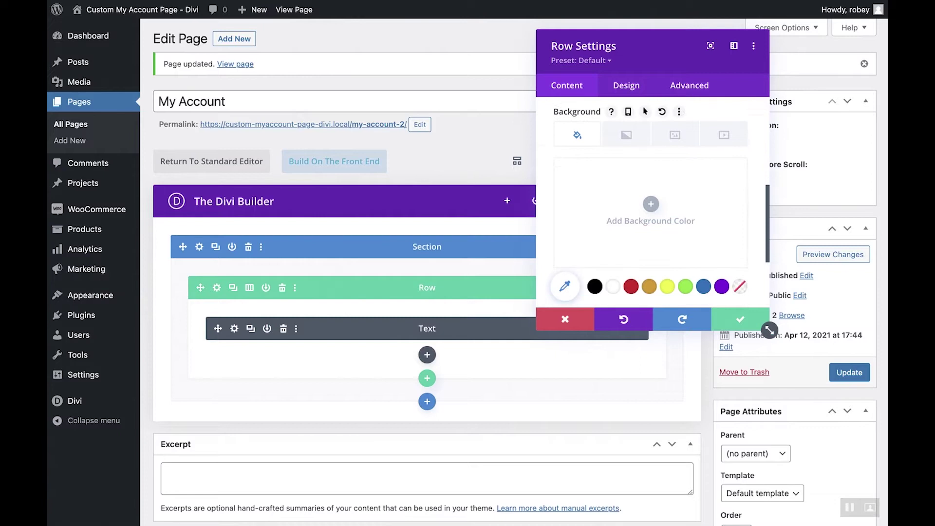
{"action": "left_click", "coordinate": [626, 135]}
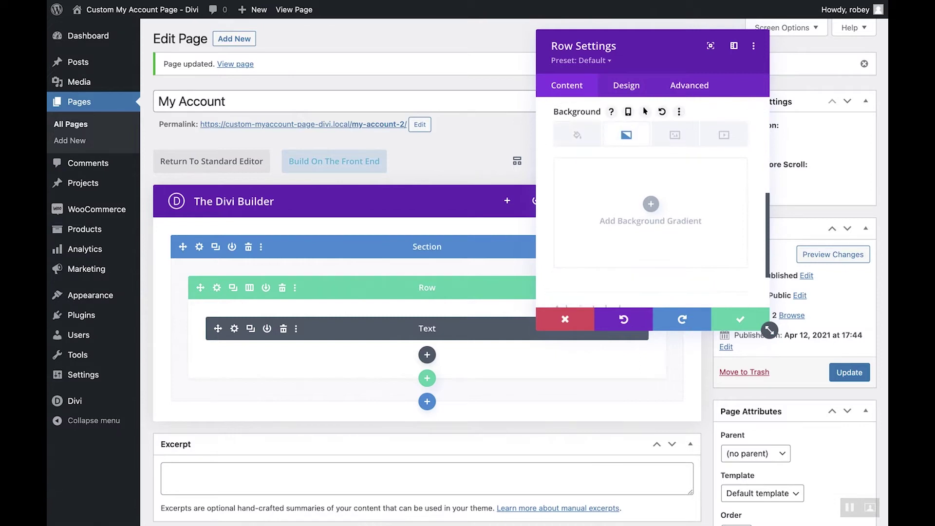
{"action": "left_click", "coordinate": [651, 203]}
{"action": "scroll", "coordinate": [651, 204], "scroll_direction": "down", "scroll_amount": 1}
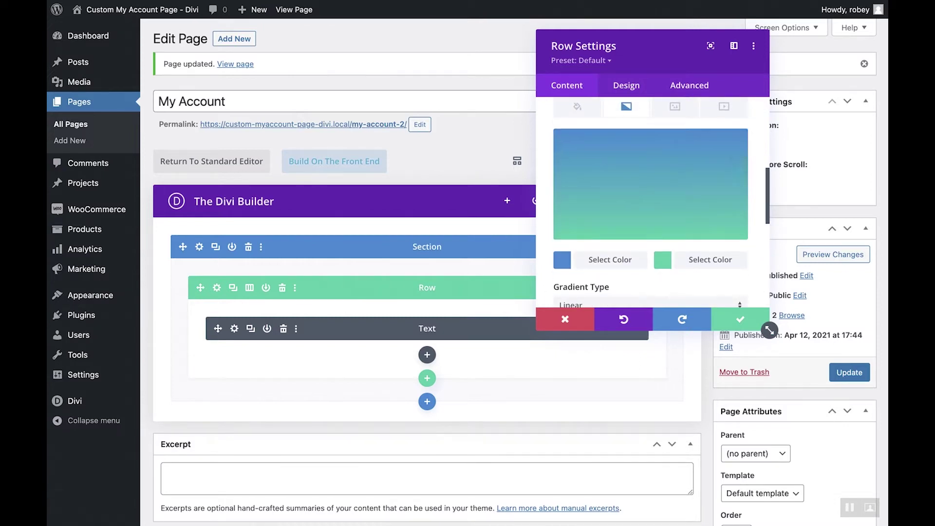
- Make both gradient colours white, the second slightly transparent at 0.85 opacity
{"action": "left_click", "coordinate": [562, 259]}
{"action": "left_click", "coordinate": [612, 258]}
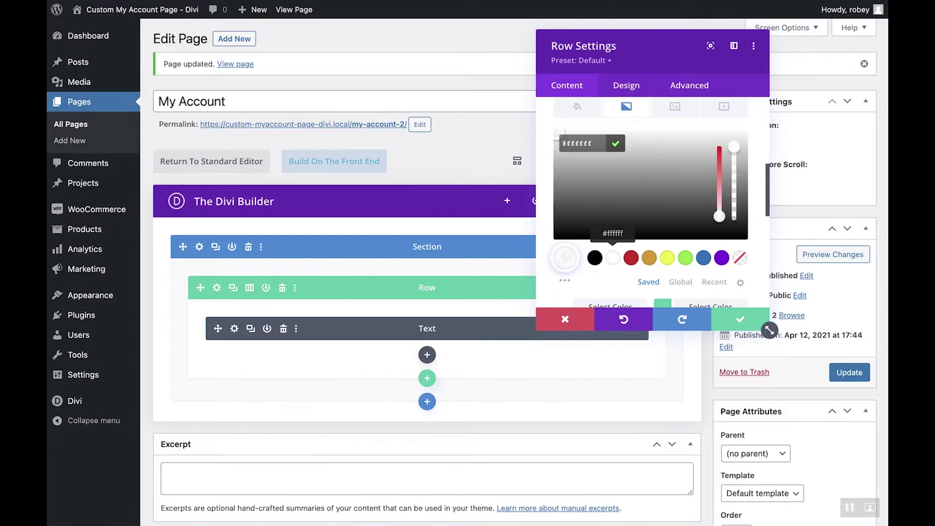
{"action": "scroll", "coordinate": [650, 205], "scroll_direction": "down", "scroll_amount": 1}
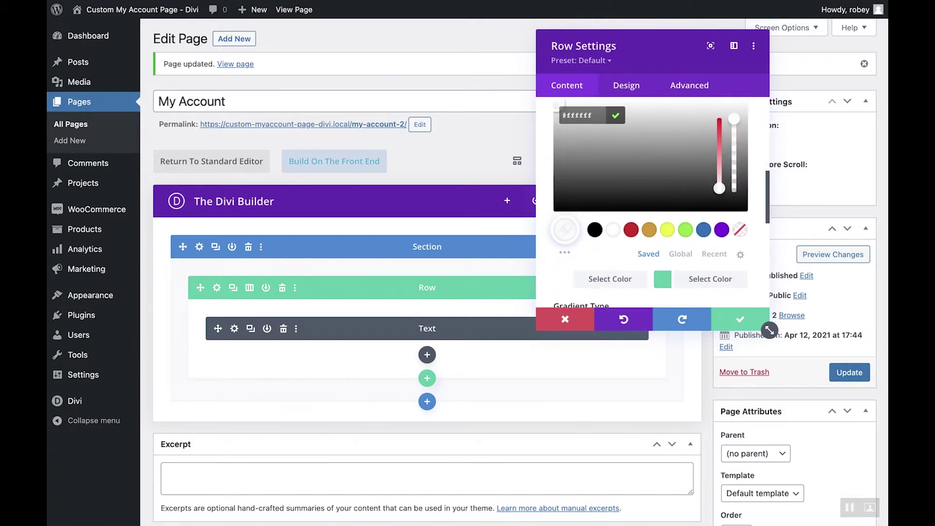
{"action": "left_click", "coordinate": [662, 279]}
{"action": "left_click", "coordinate": [612, 230]}
{"action": "left_click_drag", "start_coordinate": [734, 119], "coordinate": [734, 128]}
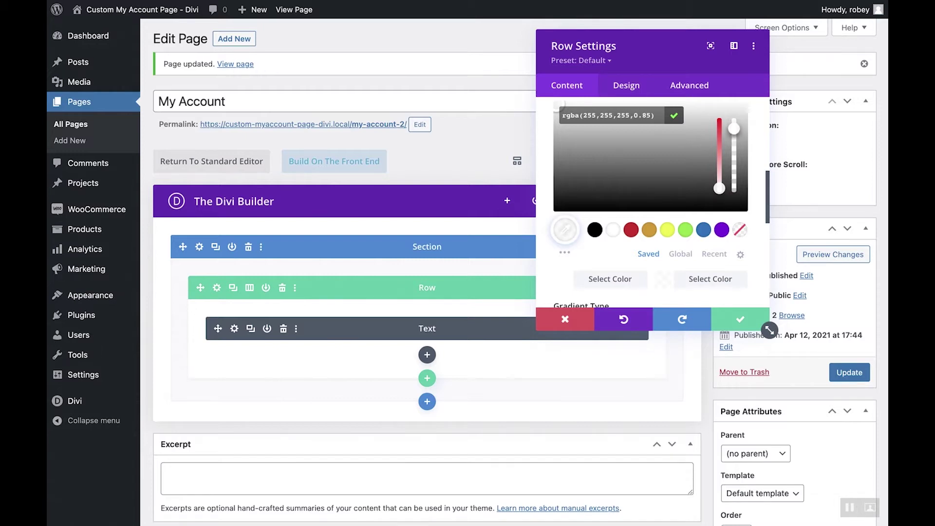
{"action": "scroll", "coordinate": [652, 205], "scroll_direction": "down", "scroll_amount": 3}
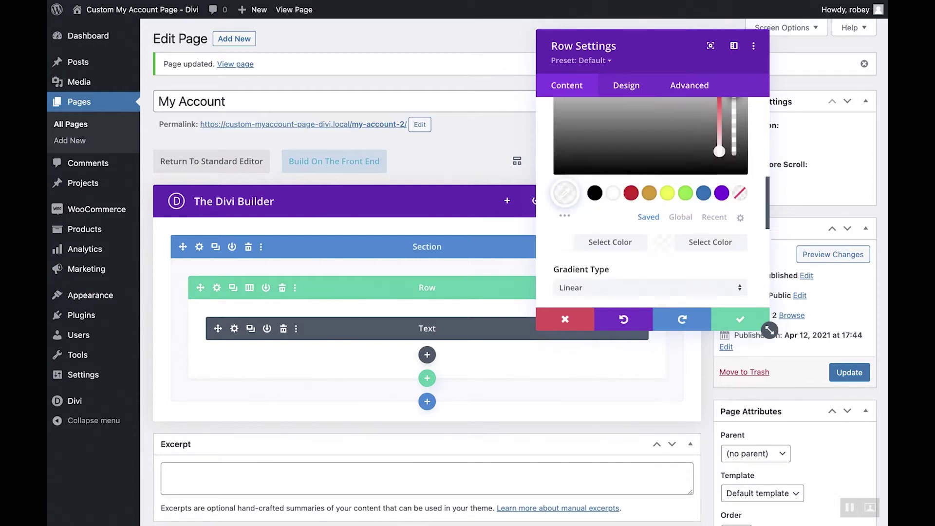
{"action": "scroll", "coordinate": [653, 204], "scroll_direction": "down", "scroll_amount": 3}
- Angle the row gradient to 90deg with start and end positions both at 30%
{"action": "scroll", "coordinate": [653, 205], "scroll_direction": "down", "scroll_amount": 2}
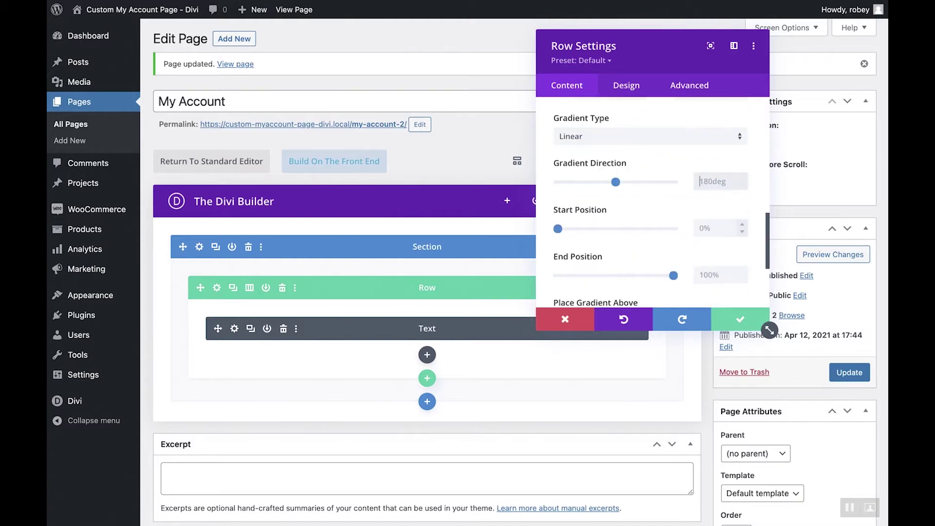
{"action": "left_click", "coordinate": [714, 181]}
{"action": "type", "text": "90deg"}
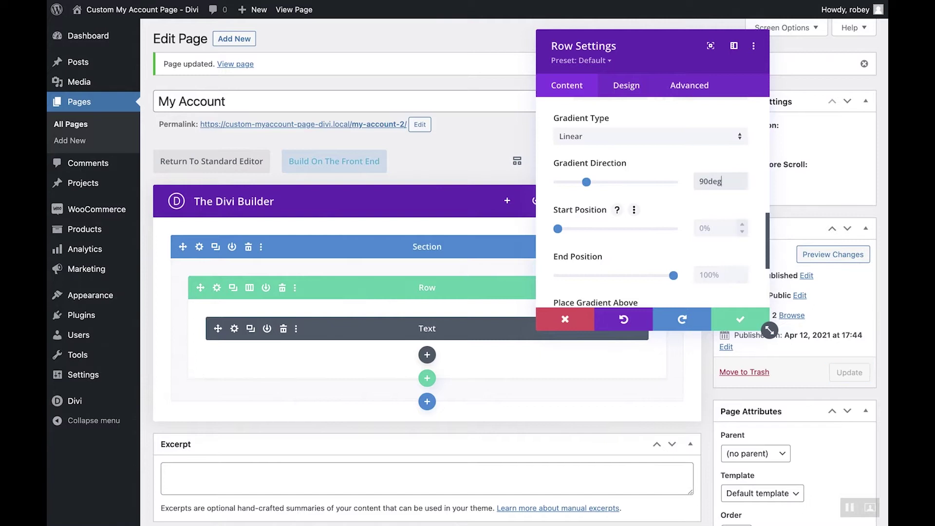
{"action": "left_click", "coordinate": [714, 228]}
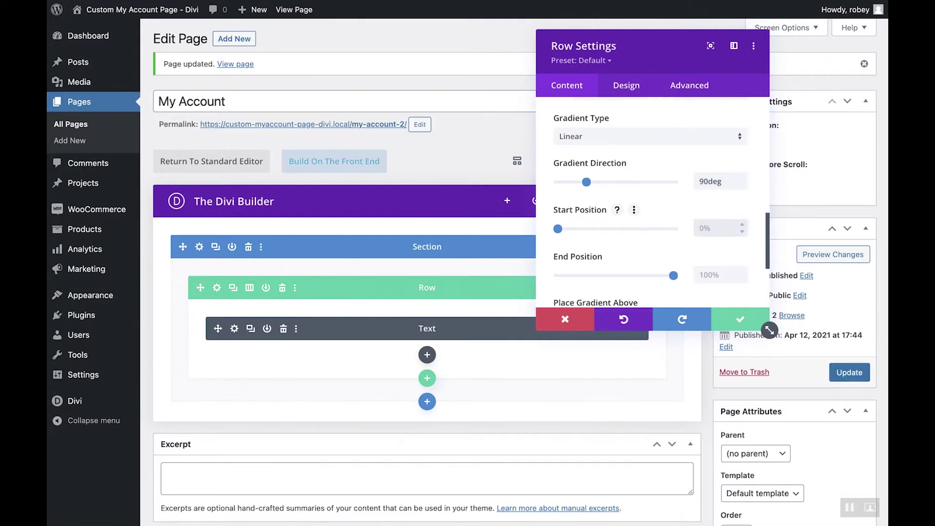
{"action": "type", "text": "30"}
{"action": "key", "text": "Tab"}
{"action": "type", "text": "30"}
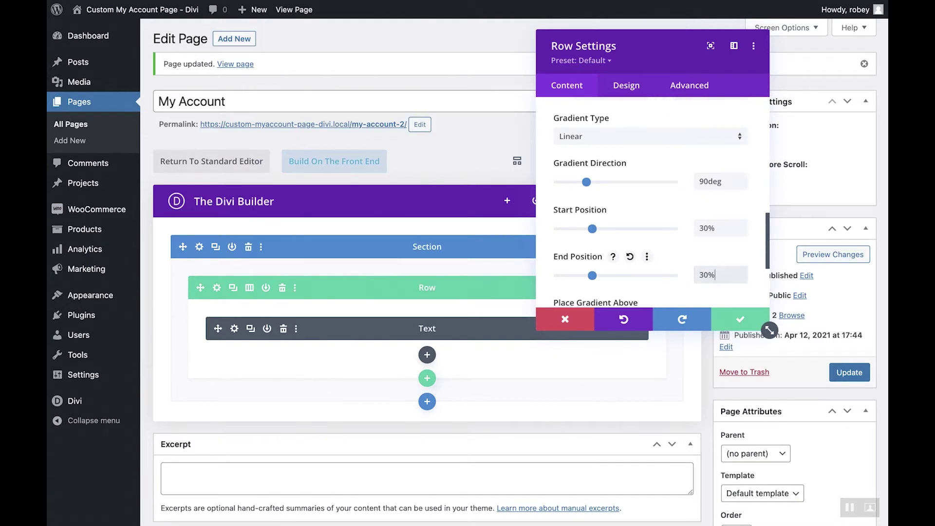
{"action": "left_click", "coordinate": [626, 86]}
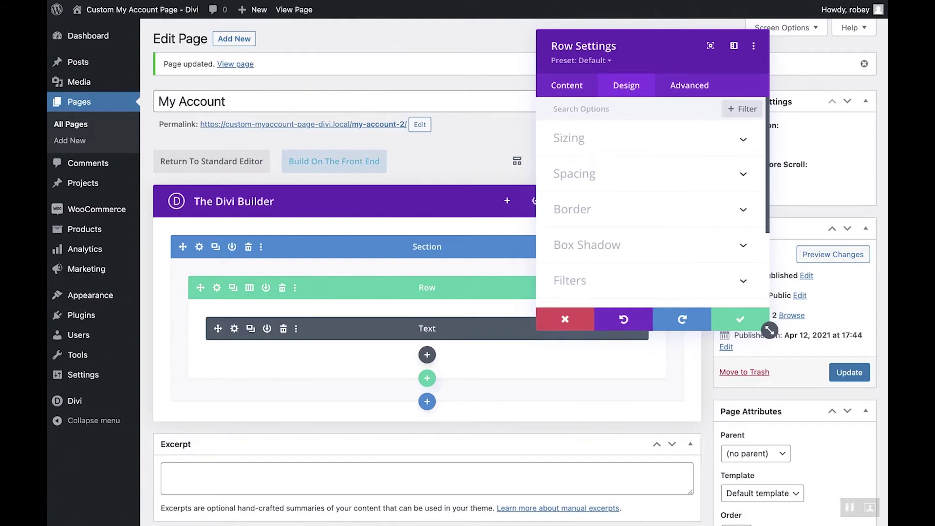
- Give the row 3% left and right padding and 5px rounded corners
{"action": "left_click", "coordinate": [662, 174]}
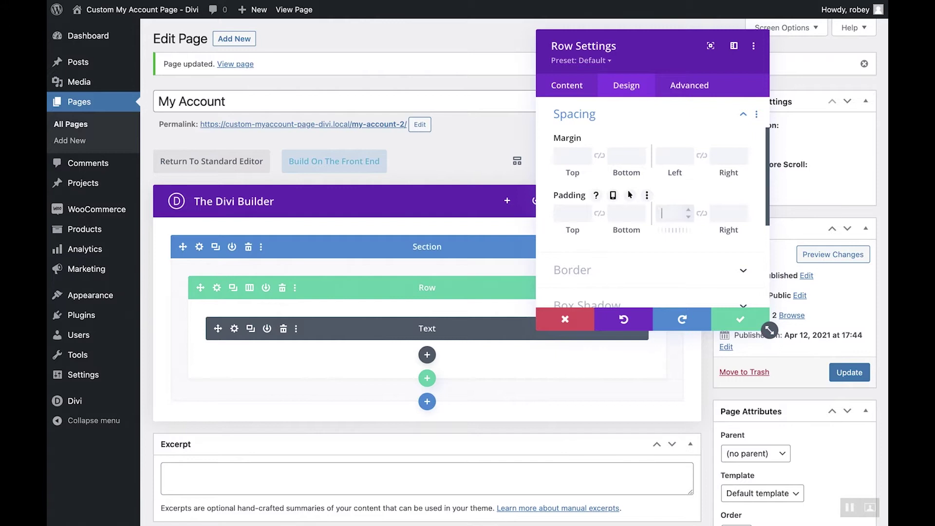
{"action": "type", "text": "3%"}
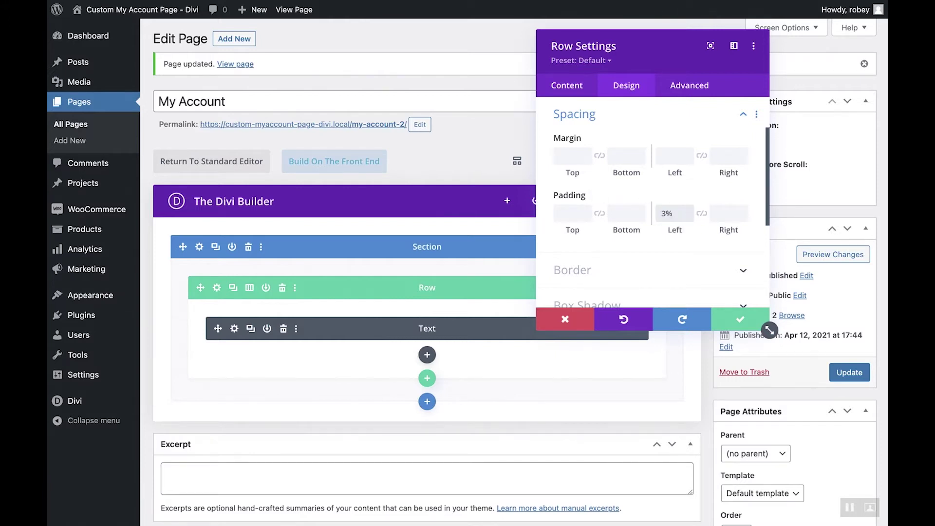
{"action": "left_click", "coordinate": [702, 213]}
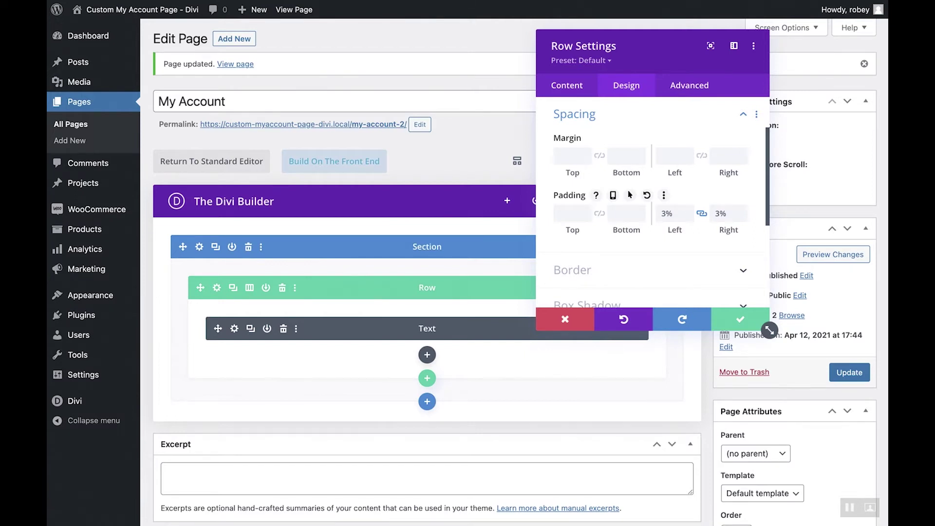
{"action": "scroll", "coordinate": [584, 195], "scroll_direction": "down", "scroll_amount": 2}
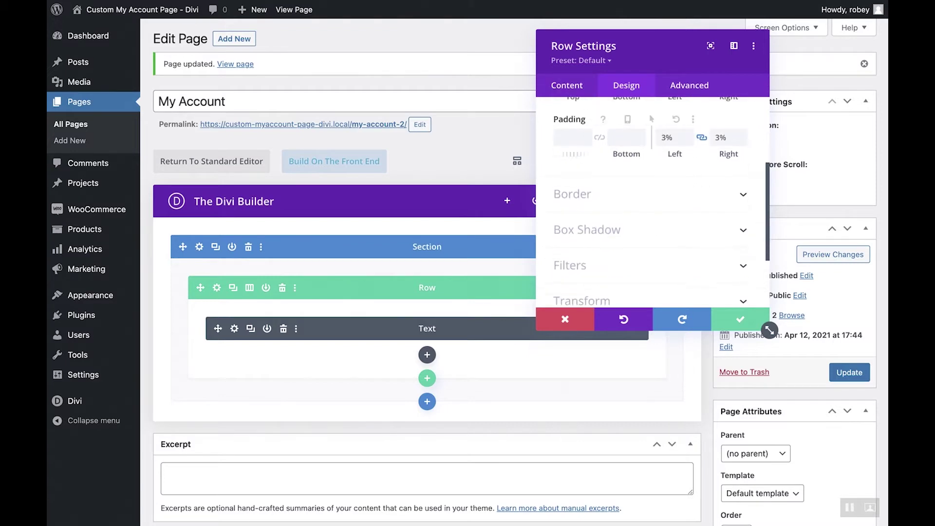
{"action": "left_click", "coordinate": [579, 194]}
{"action": "left_click", "coordinate": [583, 169]}
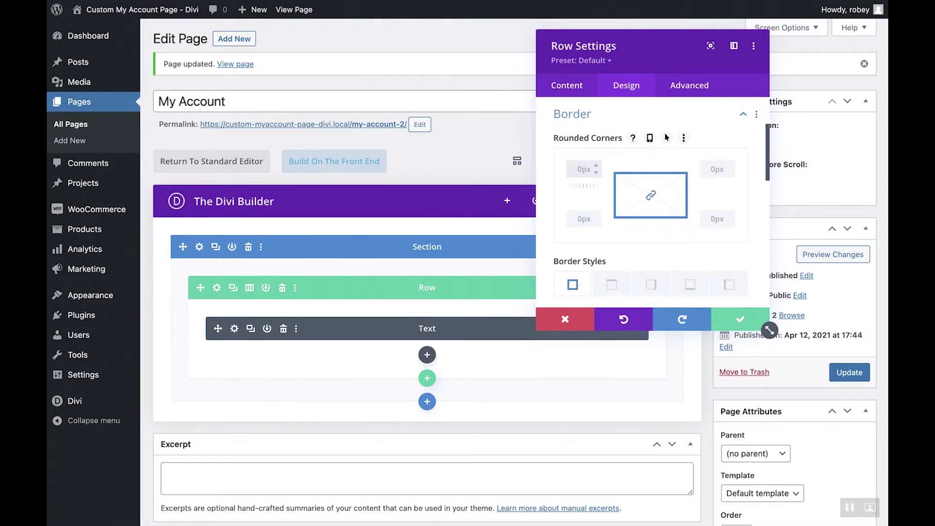
{"action": "type", "text": "5"}
- Apply the first box shadow preset to the row and save its settings
{"action": "scroll", "coordinate": [652, 203], "scroll_direction": "down", "scroll_amount": 5}
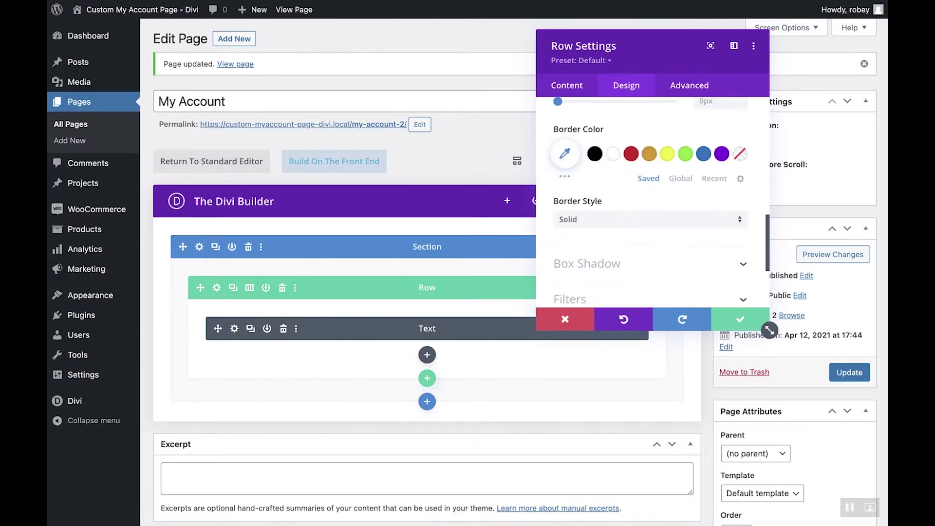
{"action": "scroll", "coordinate": [653, 202], "scroll_direction": "down", "scroll_amount": 3}
{"action": "left_click", "coordinate": [587, 143]}
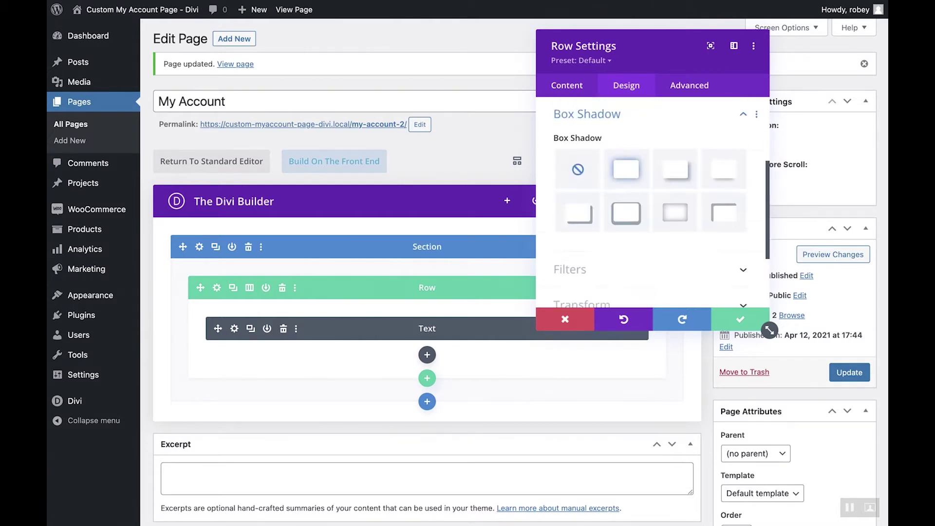
{"action": "left_click", "coordinate": [626, 169]}
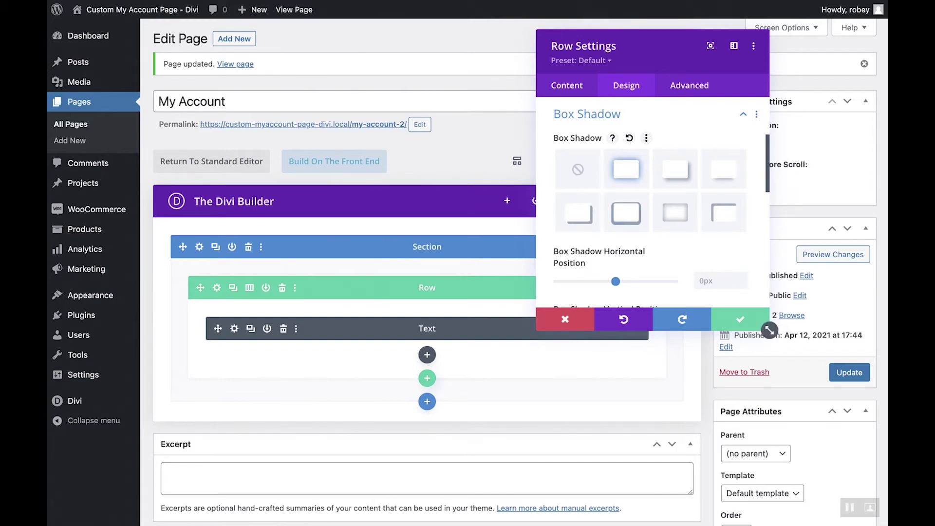
{"action": "left_click", "coordinate": [764, 325]}
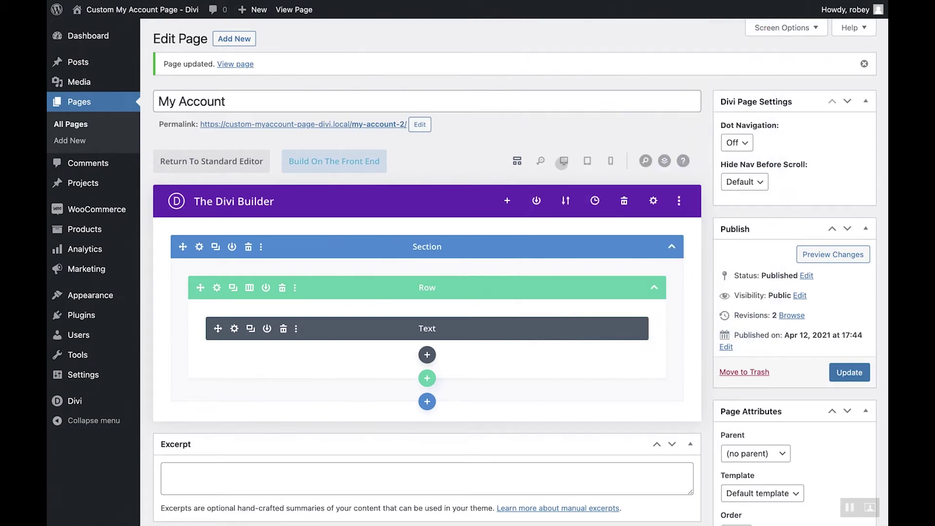
- Switch to the desktop preview, reopen and confirm the text module, then save the page
{"action": "left_click", "coordinate": [563, 161]}
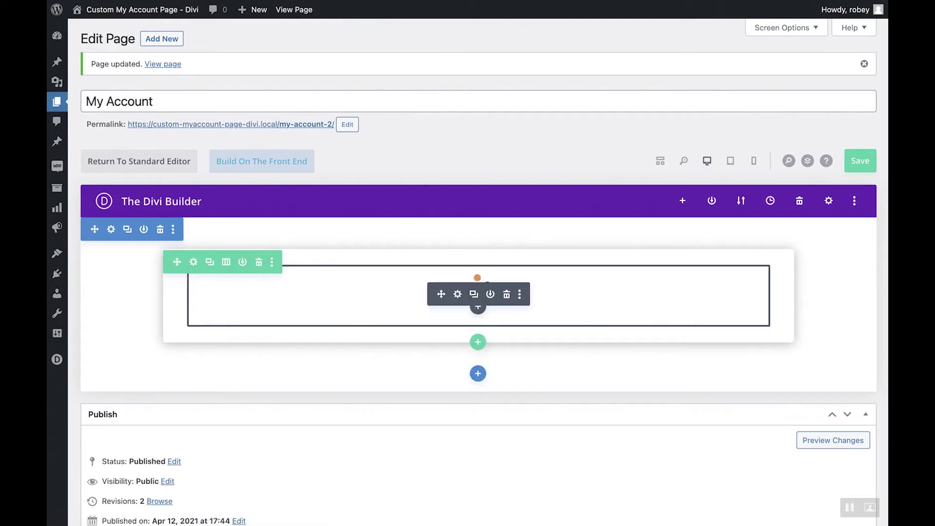
{"action": "left_click", "coordinate": [457, 294]}
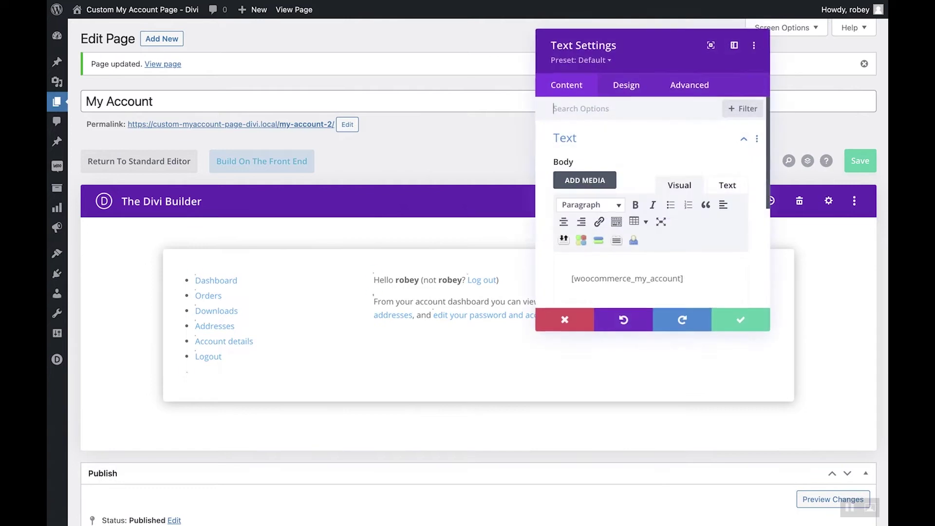
{"action": "left_click", "coordinate": [740, 318]}
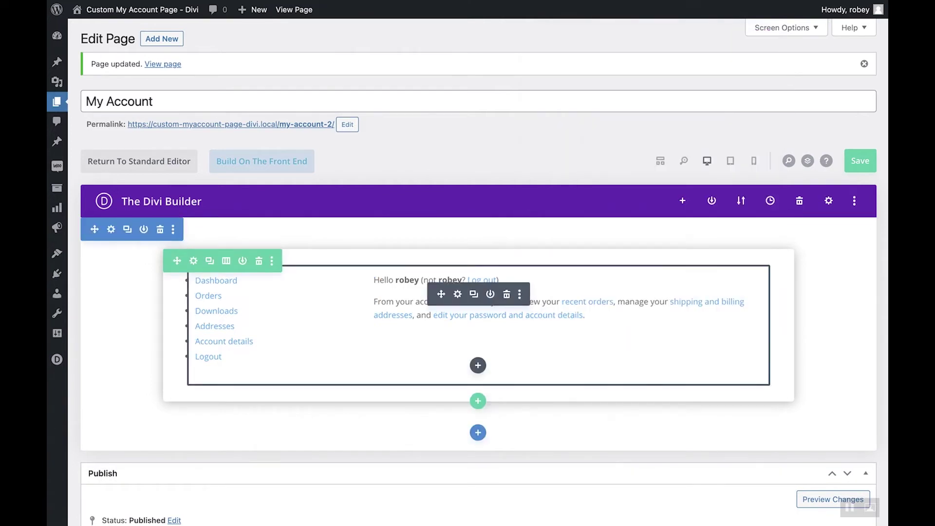
{"action": "key", "text": "super+s"}
- Set the section background to the red swatch #e02b20
{"action": "left_click", "coordinate": [111, 229]}
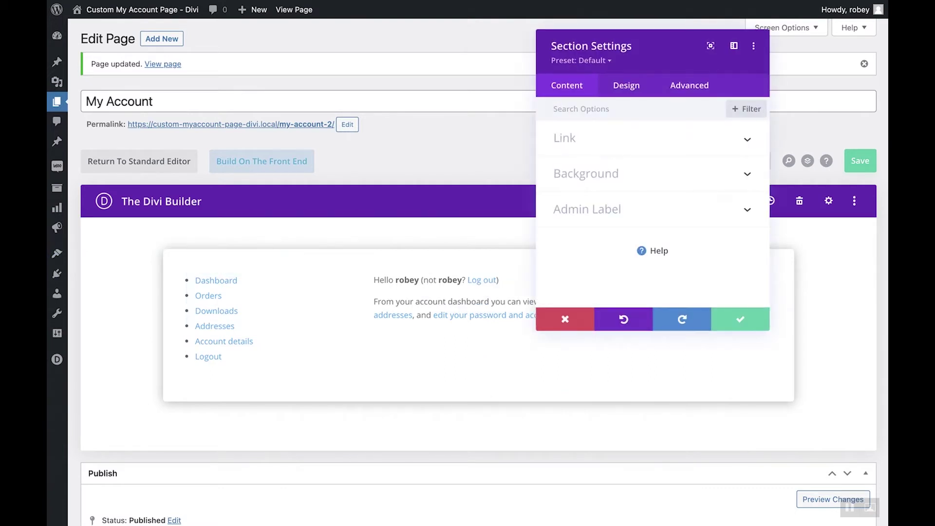
{"action": "left_click", "coordinate": [586, 174]}
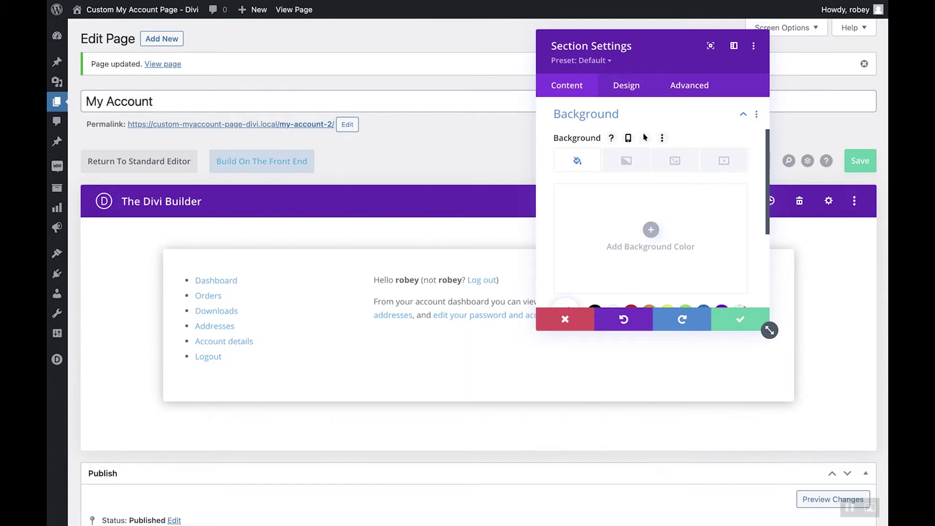
{"action": "scroll", "coordinate": [631, 266], "scroll_direction": "down", "scroll_amount": 2}
{"action": "left_click", "coordinate": [631, 266]}
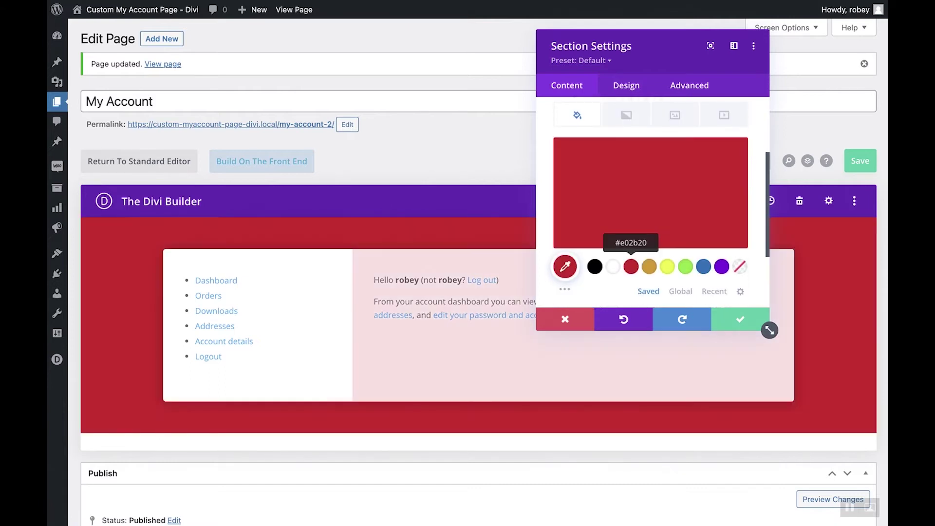
{"action": "left_click", "coordinate": [740, 319]}
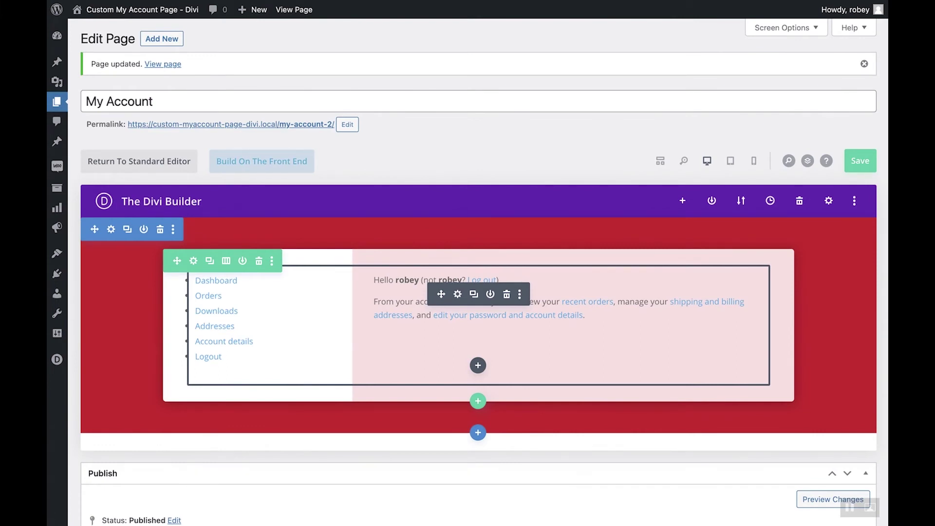
- Set the account text module's body font to Roboto
{"action": "left_click", "coordinate": [457, 294]}
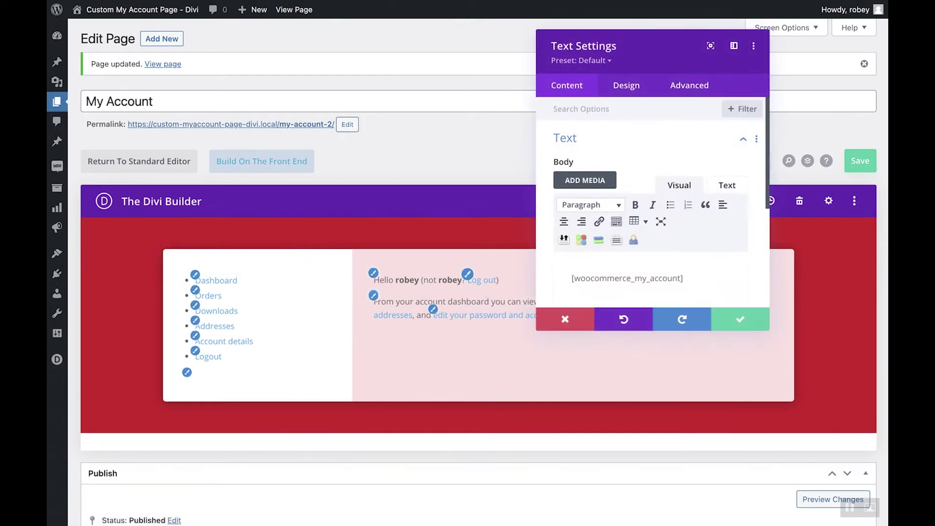
{"action": "left_click", "coordinate": [626, 85]}
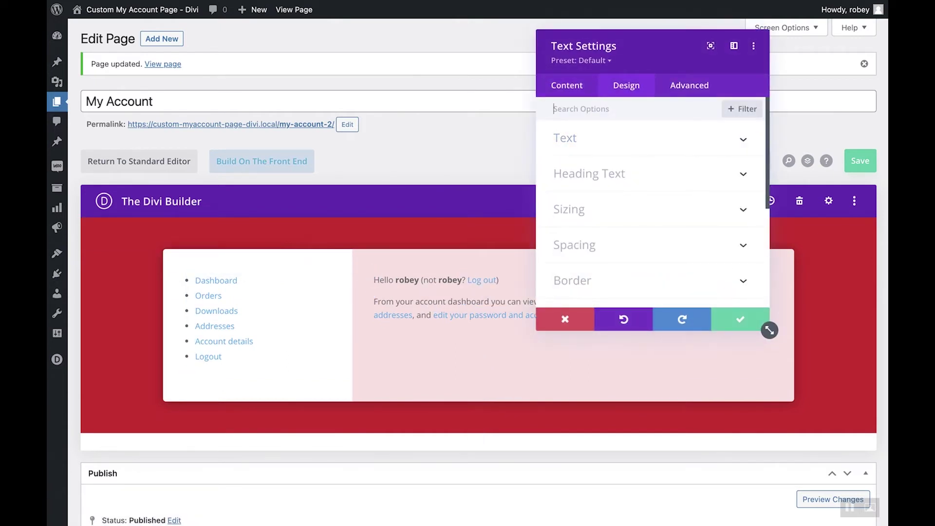
{"action": "left_click", "coordinate": [564, 138]}
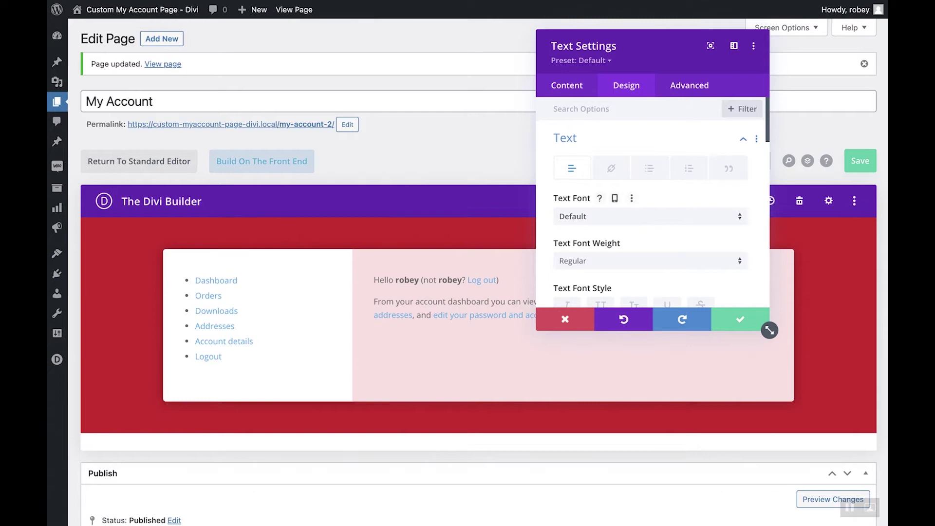
{"action": "left_click", "coordinate": [633, 216]}
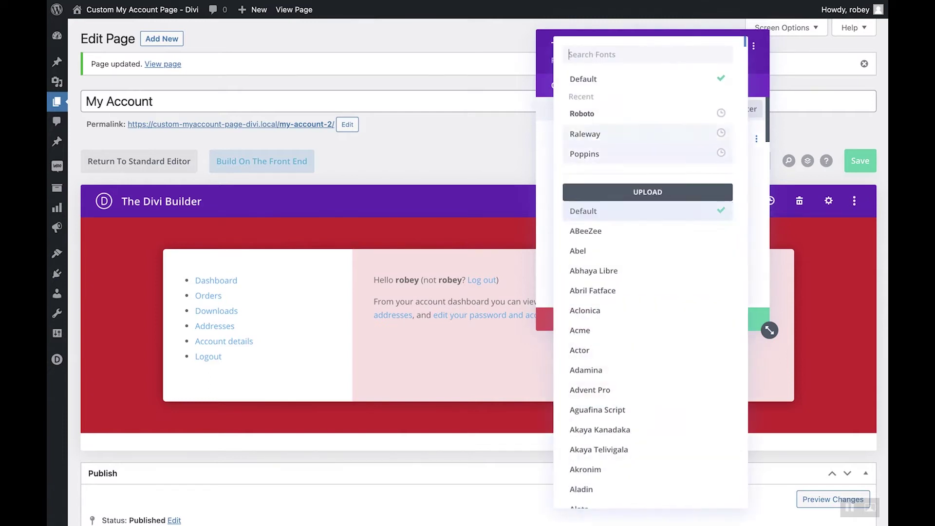
{"action": "left_click", "coordinate": [598, 113]}
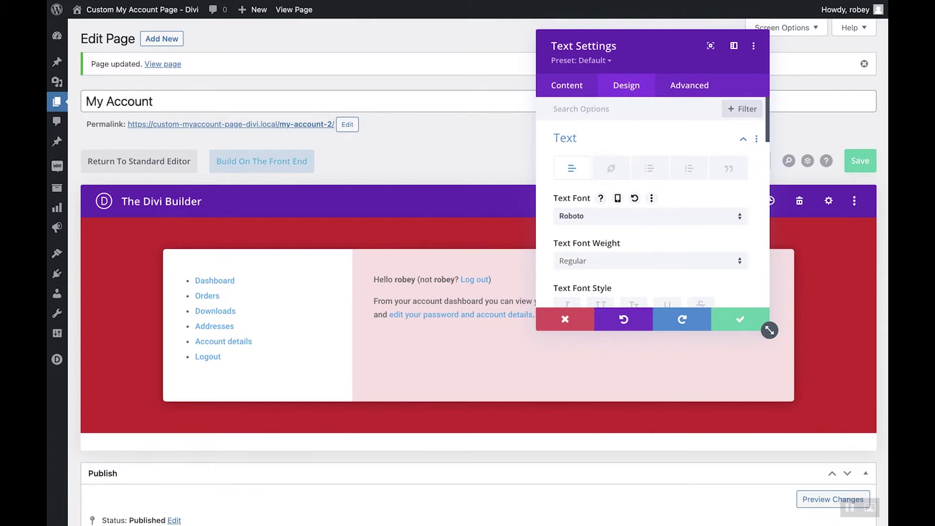
- Set the body text colour to green #0fe5a8
{"action": "scroll", "coordinate": [565, 205], "scroll_direction": "down", "scroll_amount": 3}
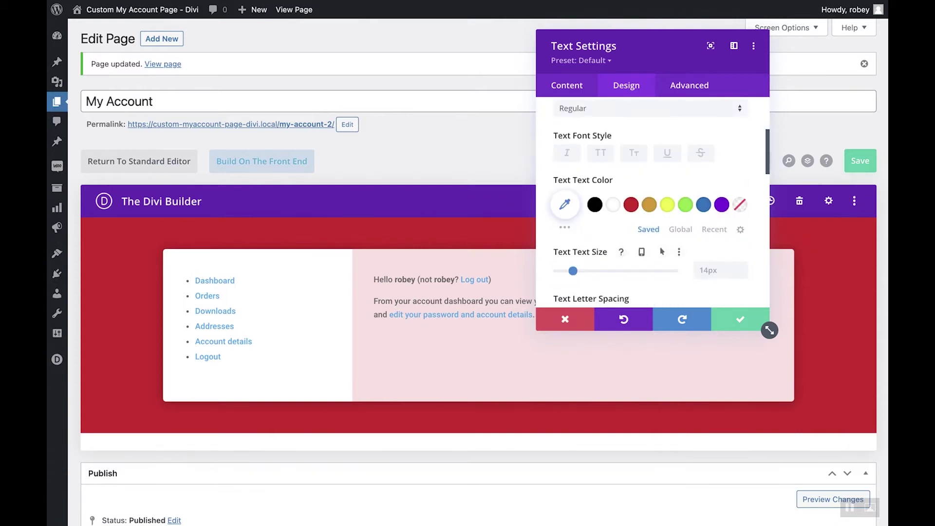
{"action": "left_click", "coordinate": [565, 204]}
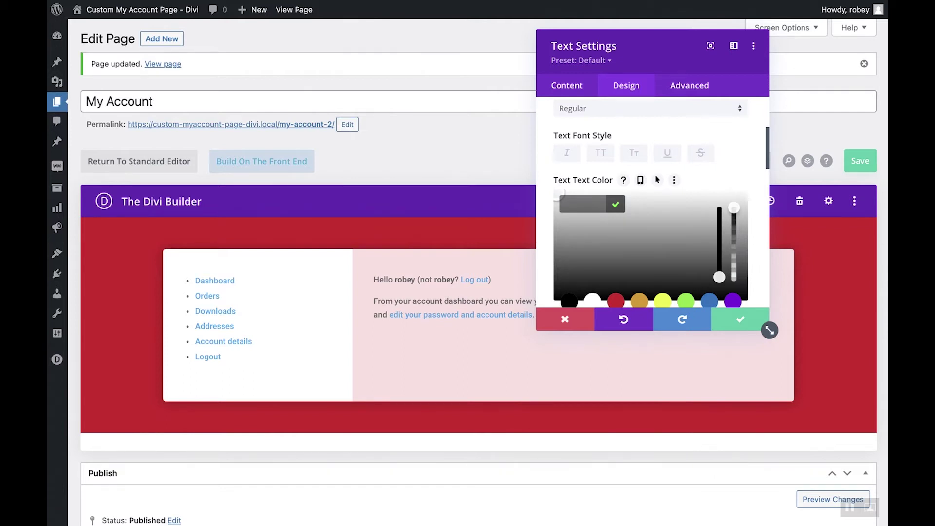
{"action": "type", "text": "0fe5a8"}
{"action": "key", "text": "Return"}
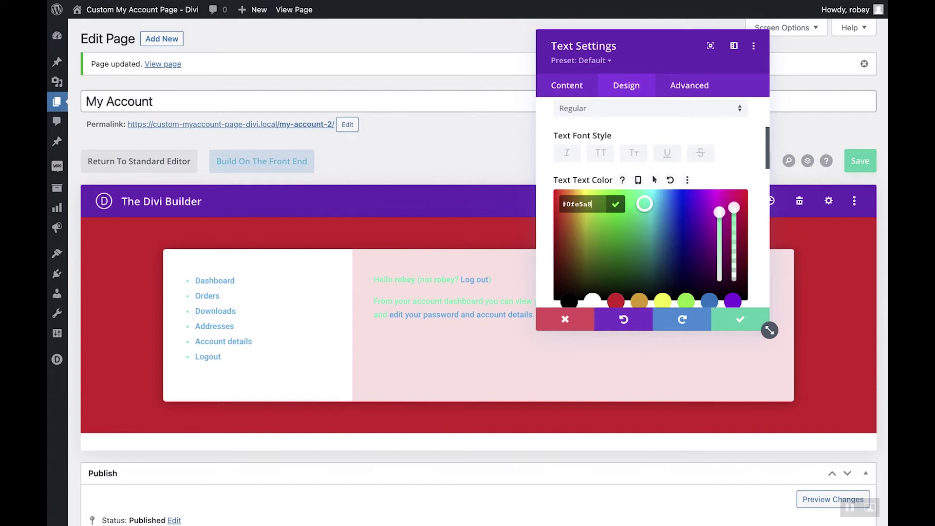
{"action": "left_click", "coordinate": [615, 204]}
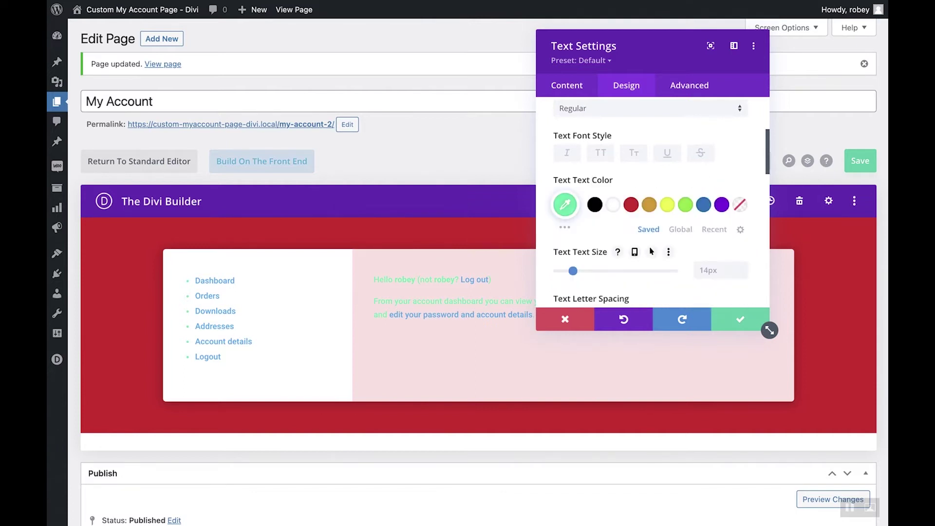
- Set the body text size to 16px
{"action": "left_click", "coordinate": [715, 271]}
{"action": "type", "text": "16"}
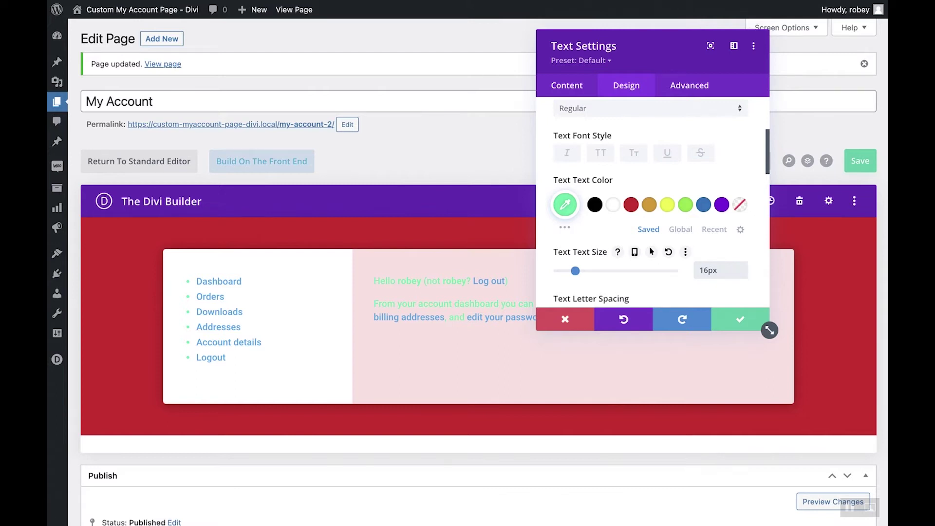
{"action": "scroll", "coordinate": [651, 252], "scroll_direction": "down", "scroll_amount": 4}
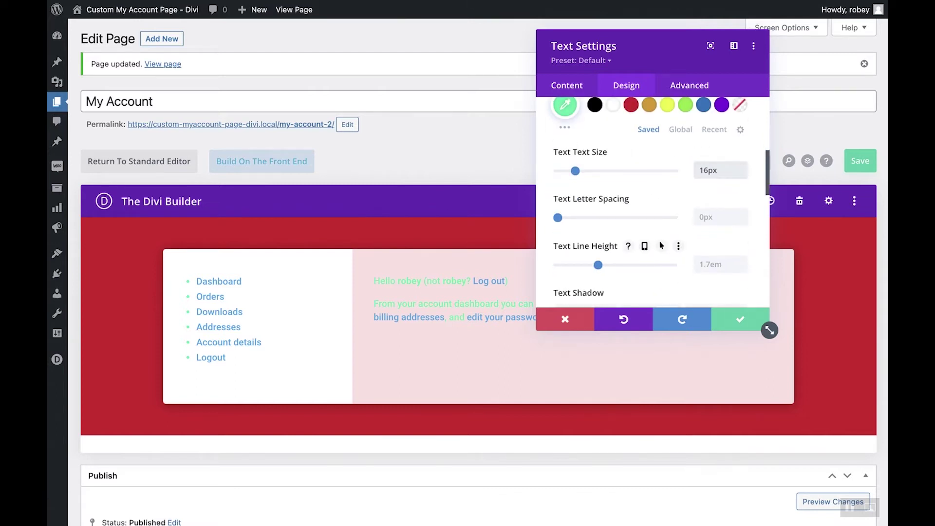
{"action": "scroll", "coordinate": [661, 245], "scroll_direction": "up", "scroll_amount": 7}
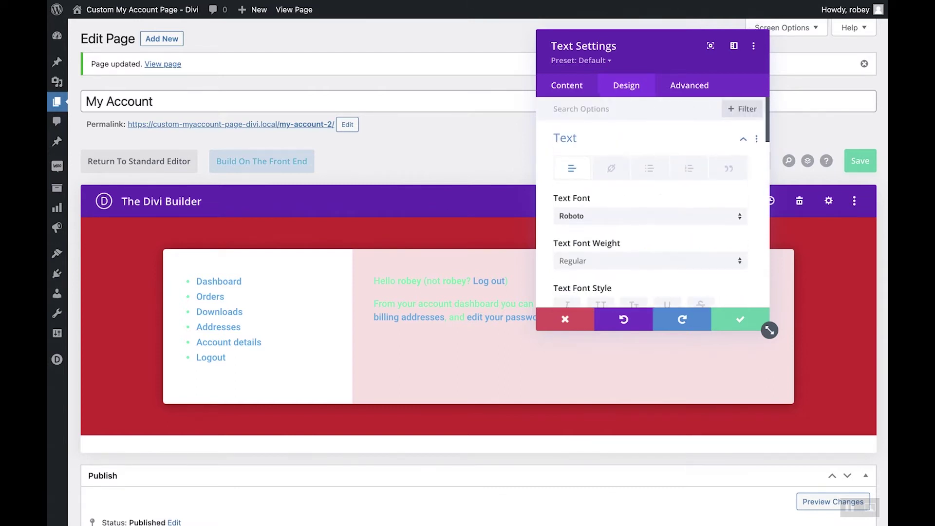
- Set the link font to Roboto
{"action": "left_click", "coordinate": [611, 168]}
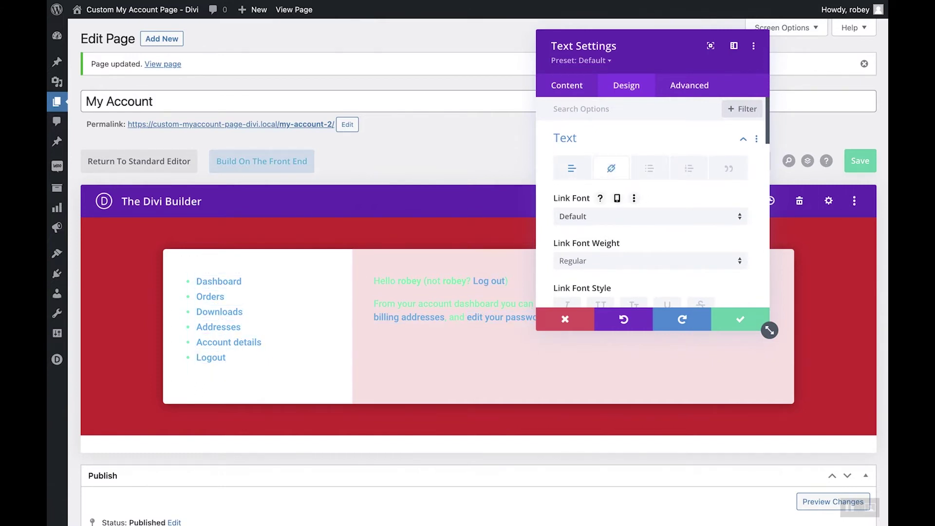
{"action": "left_click", "coordinate": [648, 217]}
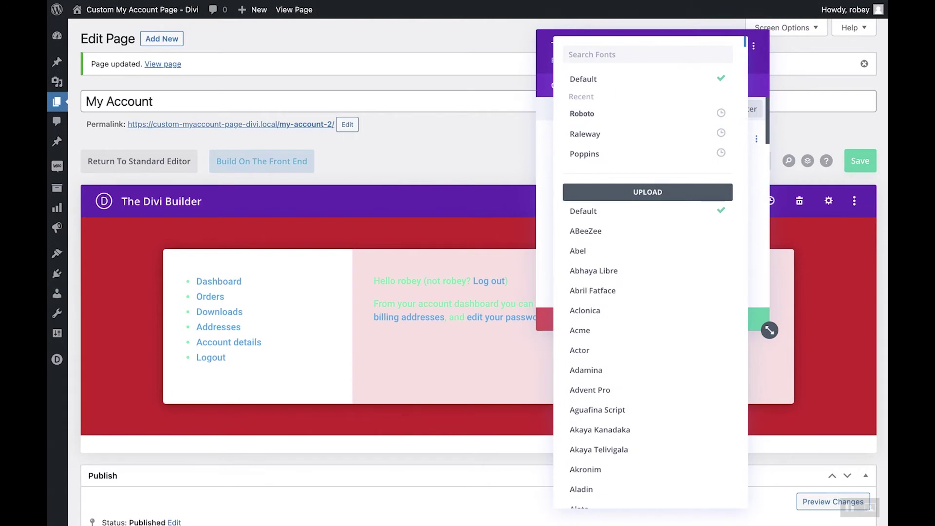
{"action": "left_click", "coordinate": [584, 114]}
- Colour the links purple #5430ce
{"action": "scroll", "coordinate": [652, 205], "scroll_direction": "down", "scroll_amount": 5}
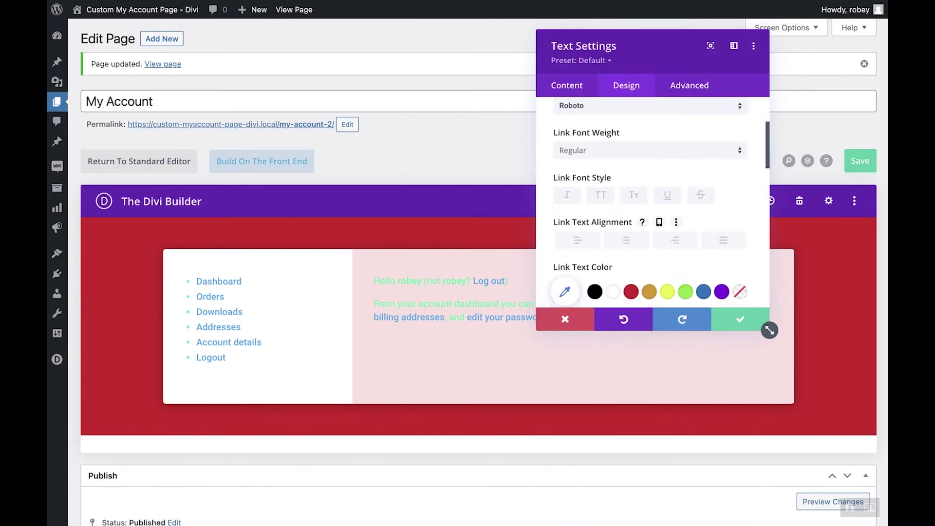
{"action": "scroll", "coordinate": [633, 238], "scroll_direction": "down", "scroll_amount": 2}
{"action": "left_click", "coordinate": [564, 242]}
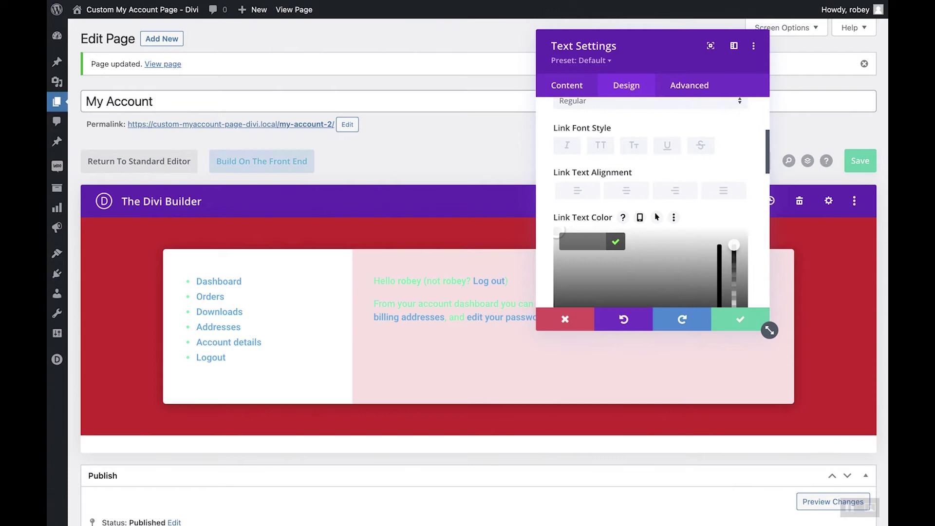
{"action": "type", "text": "5430ce"}
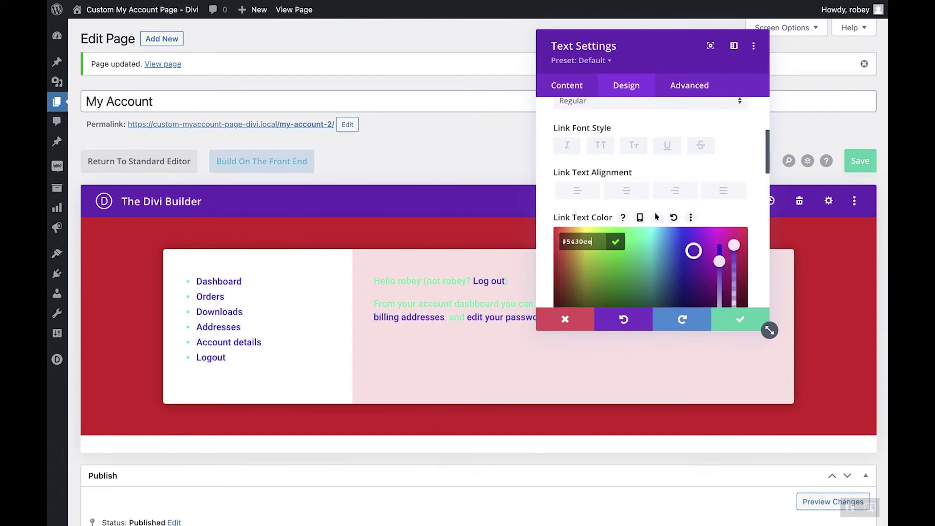
{"action": "left_click", "coordinate": [615, 241]}
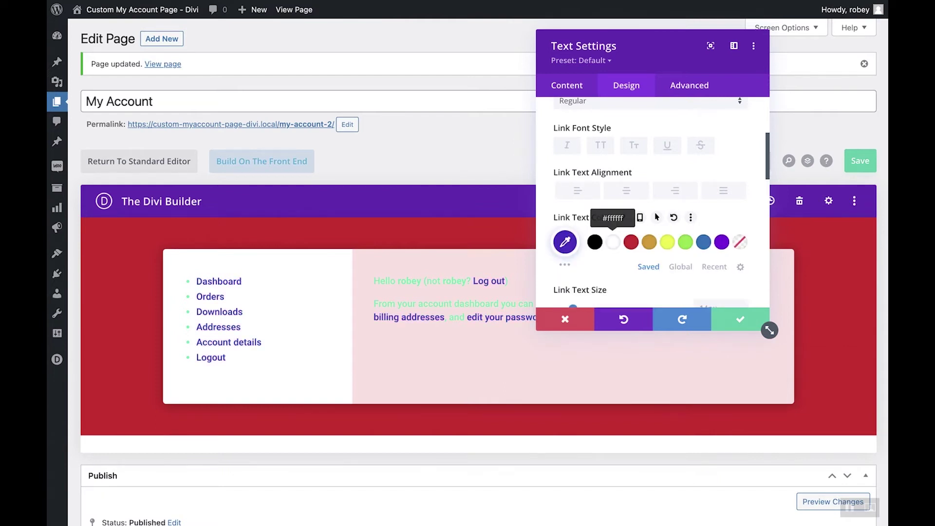
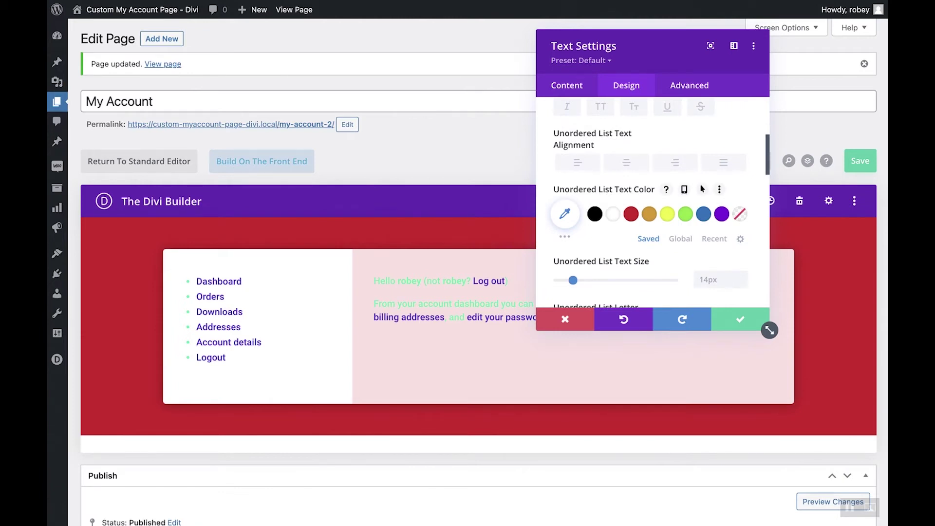
- Set the unordered list text size to 21px and line height to 2em
{"action": "scroll", "coordinate": [700, 247], "scroll_direction": "down", "scroll_amount": 1}
{"action": "type", "text": "21"}
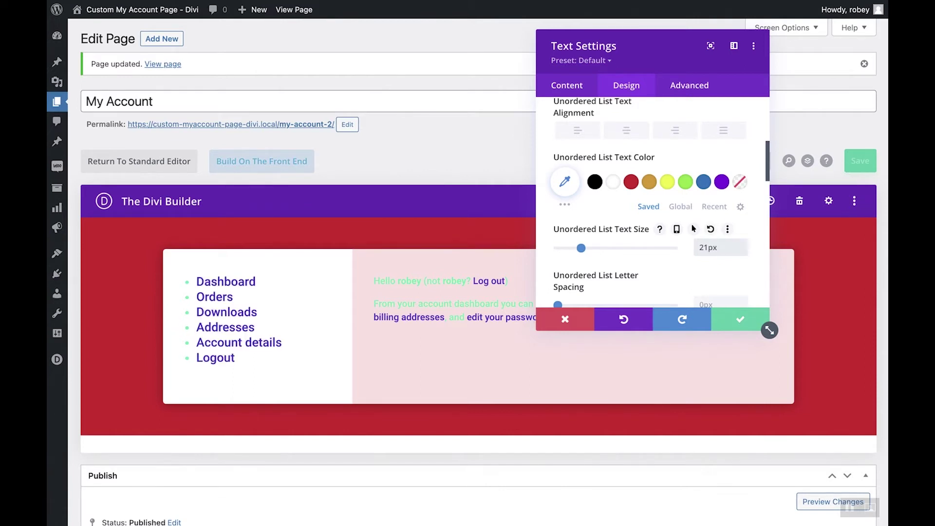
{"action": "scroll", "coordinate": [479, 341], "scroll_direction": "down", "scroll_amount": 2}
{"action": "scroll", "coordinate": [699, 250], "scroll_direction": "down", "scroll_amount": 2}
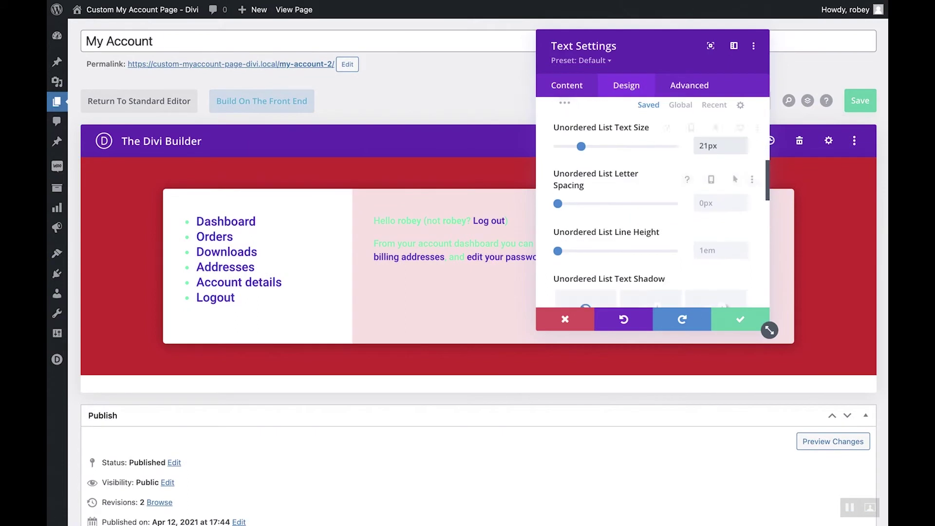
{"action": "type", "text": "2em"}
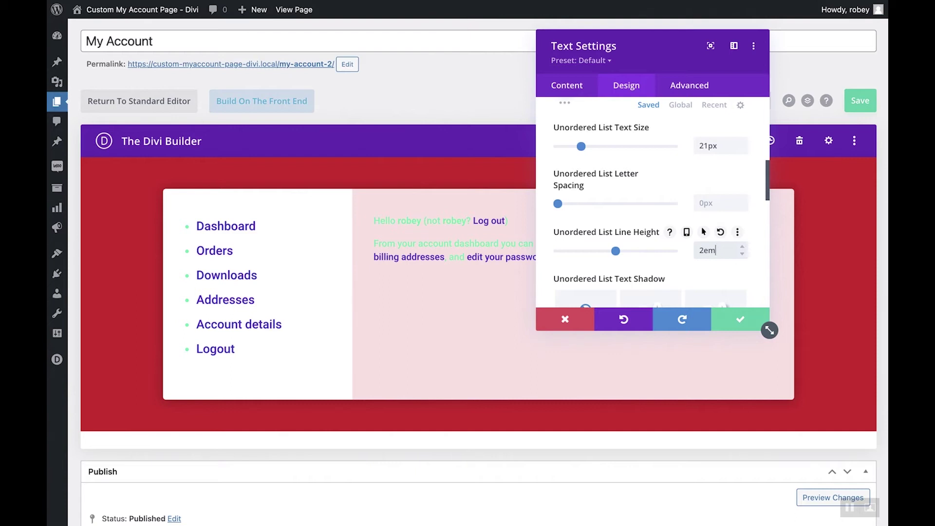
- Give the list square bullets with a 5% item indent, apply, and save the page
{"action": "scroll", "coordinate": [653, 205], "scroll_direction": "down", "scroll_amount": 3}
{"action": "scroll", "coordinate": [653, 204], "scroll_direction": "down", "scroll_amount": 1}
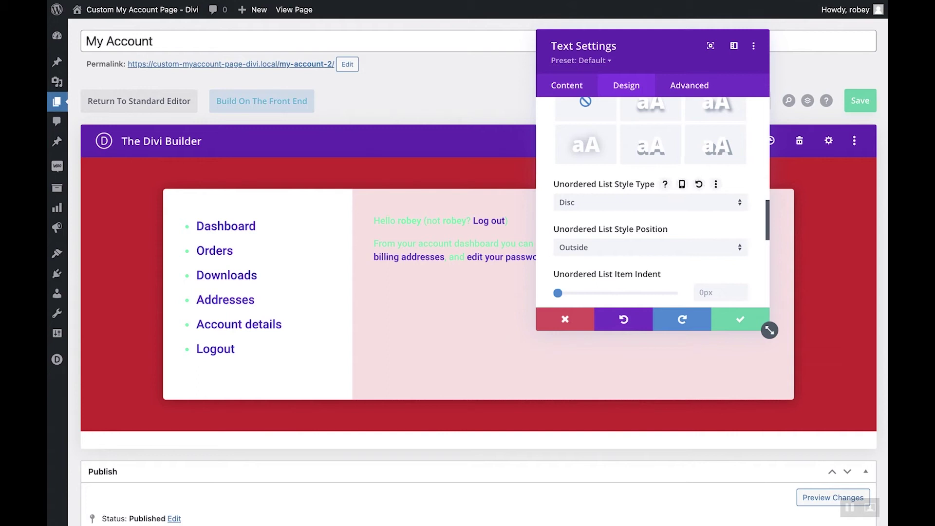
{"action": "scroll", "coordinate": [652, 205], "scroll_direction": "down", "scroll_amount": 2}
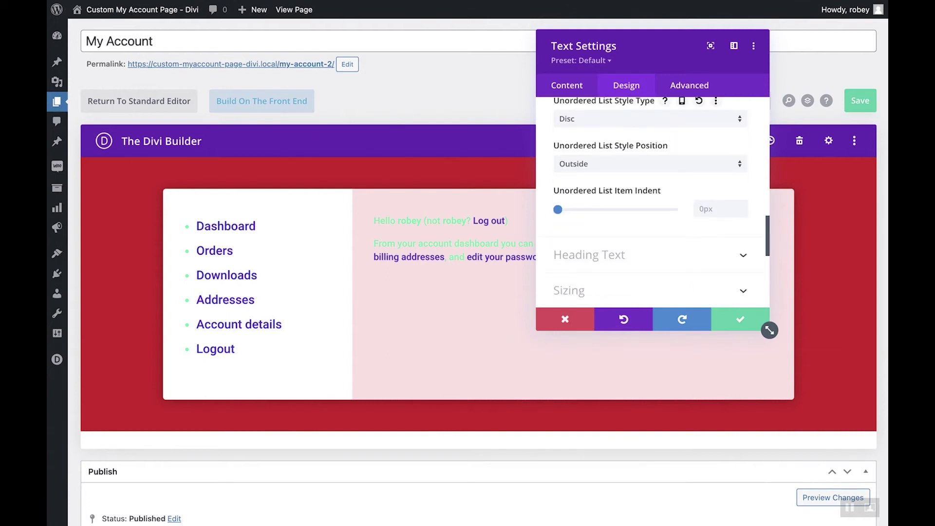
{"action": "scroll", "coordinate": [653, 205], "scroll_direction": "up", "scroll_amount": 2}
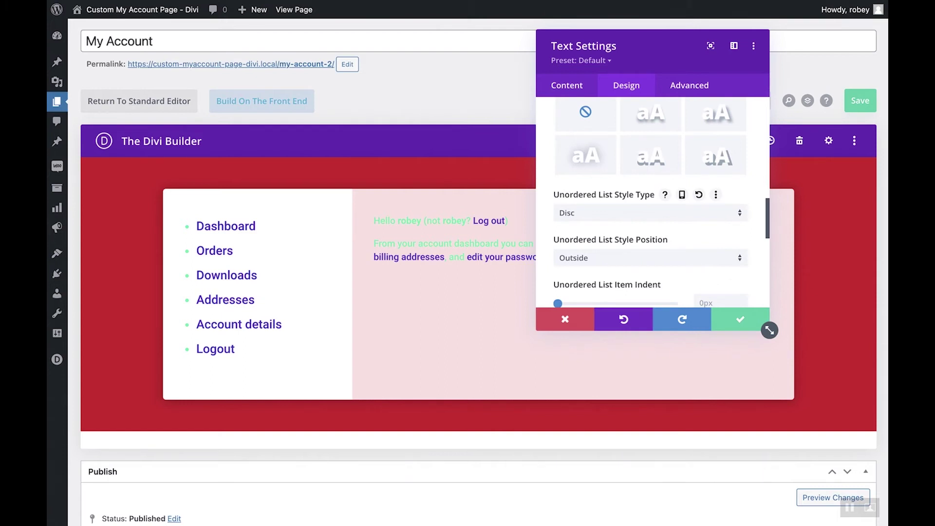
{"action": "left_click", "coordinate": [650, 213]}
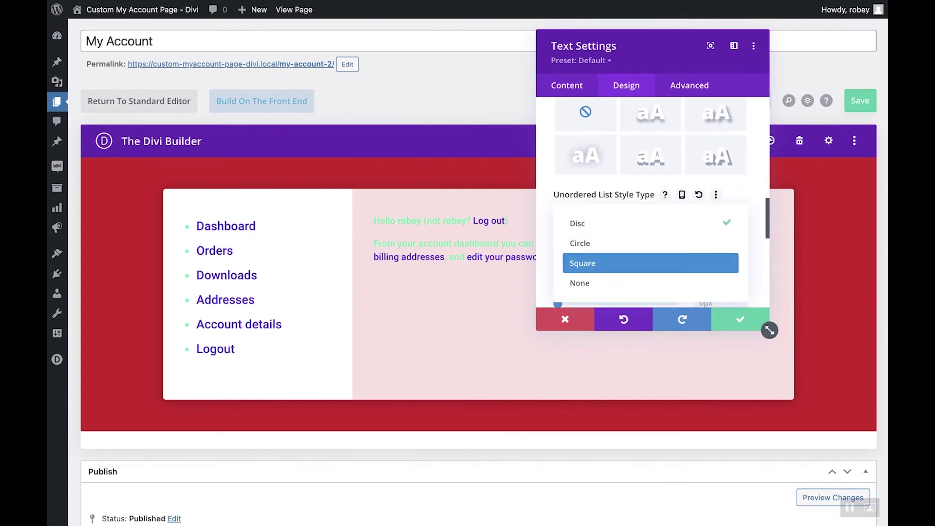
{"action": "left_click", "coordinate": [650, 263]}
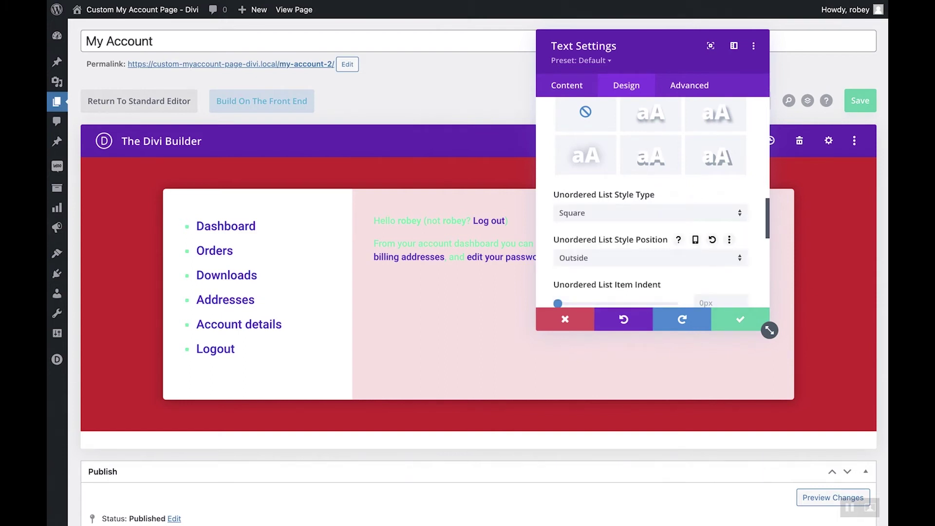
{"action": "scroll", "coordinate": [700, 239], "scroll_direction": "down", "scroll_amount": 2}
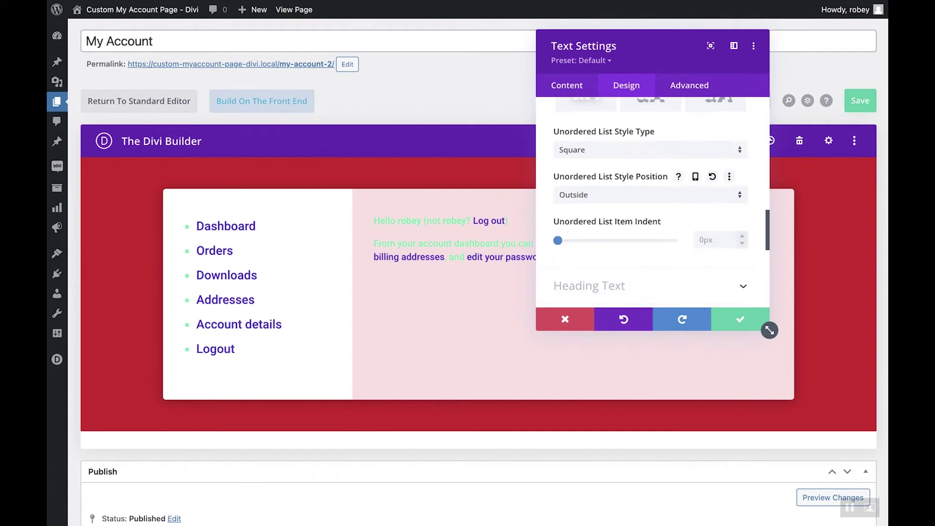
{"action": "type", "text": "5"}
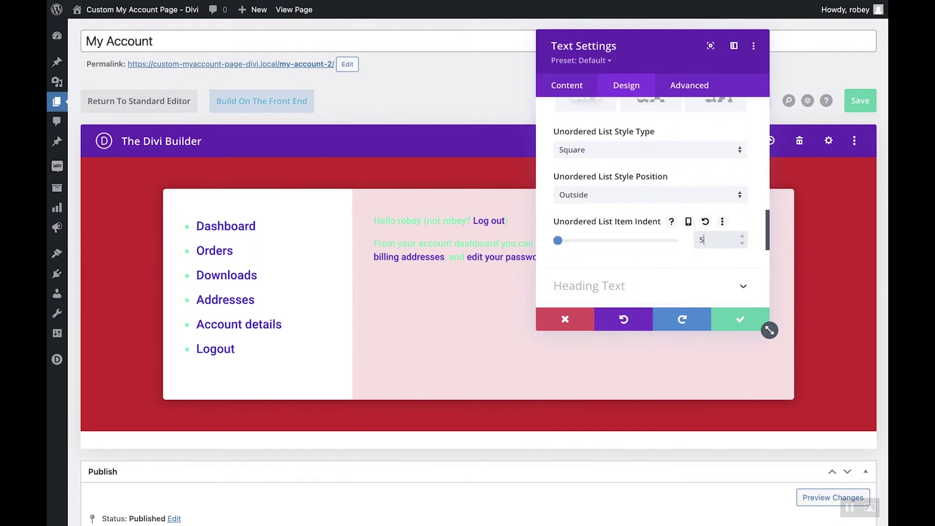
{"action": "type", "text": "%"}
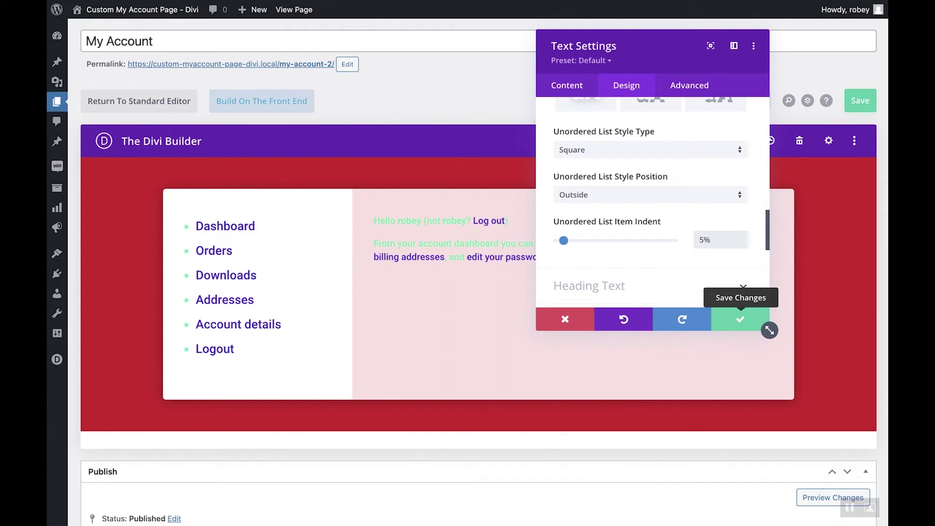
{"action": "left_click", "coordinate": [740, 319]}
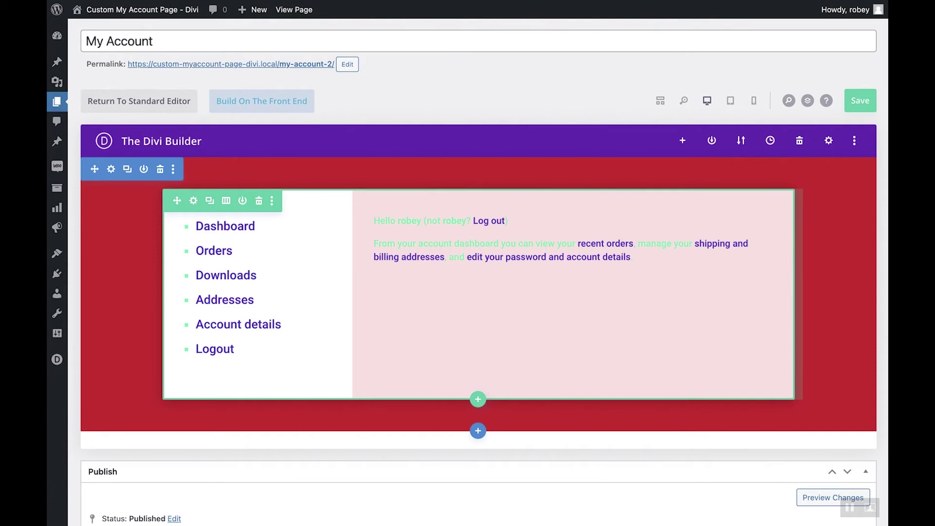
{"action": "key", "text": "super+s"}
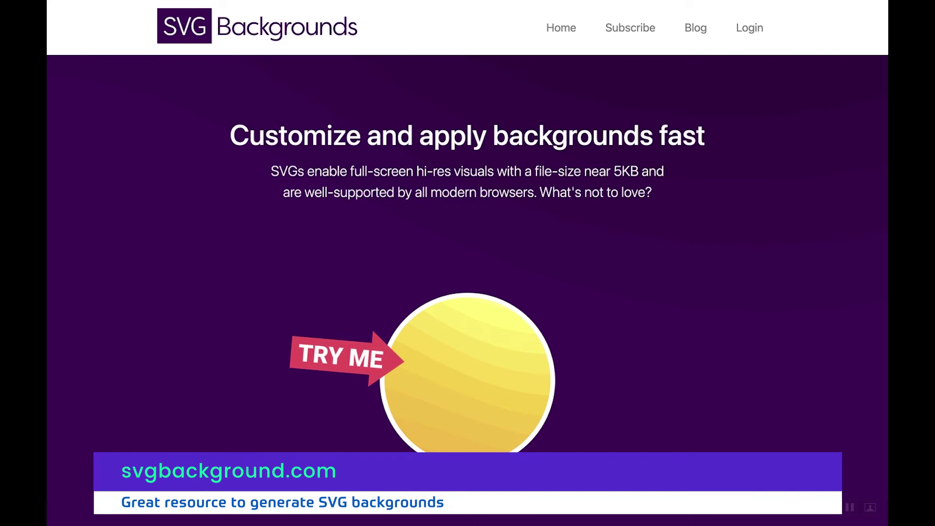
- Preview the Wintery Sunburst background, then the Subtle Prism triangle pattern
{"action": "scroll", "coordinate": [467, 263], "scroll_direction": "down", "scroll_amount": 9}
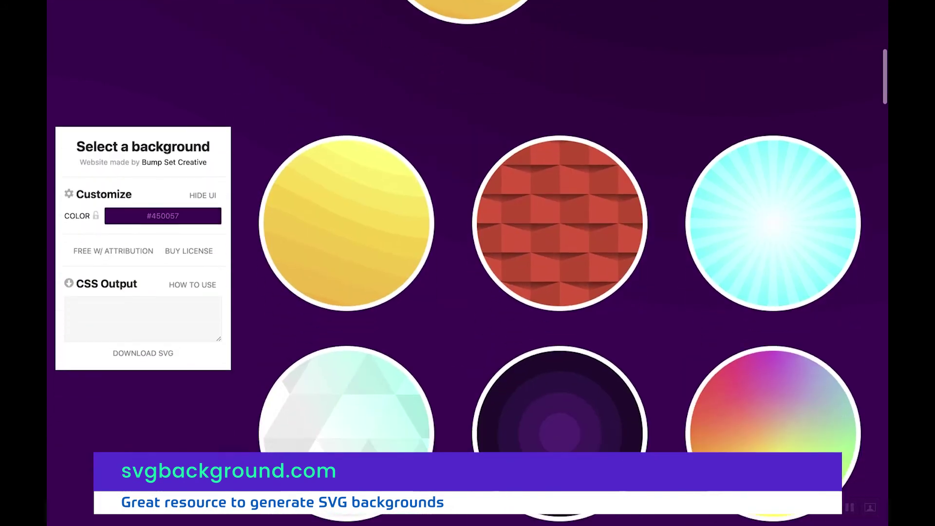
{"action": "scroll", "coordinate": [467, 263], "scroll_direction": "down", "scroll_amount": 1}
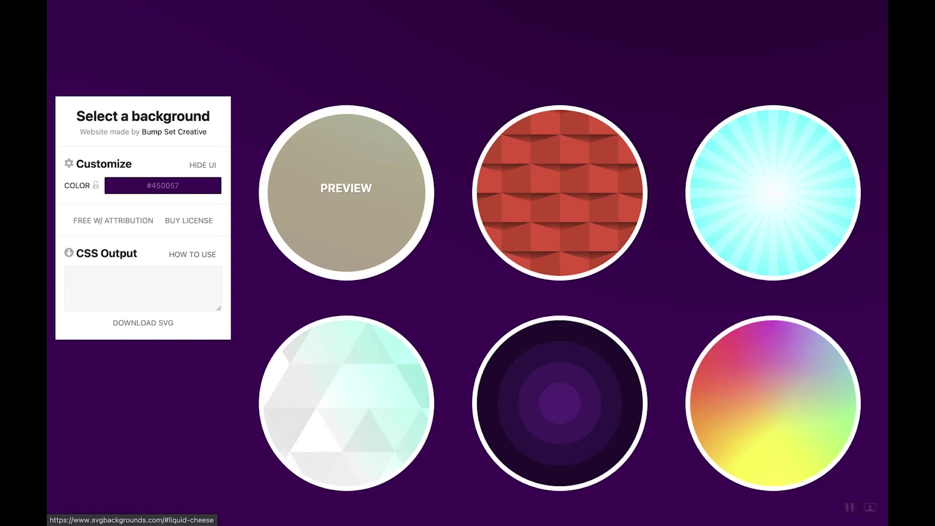
{"action": "left_click", "coordinate": [772, 190]}
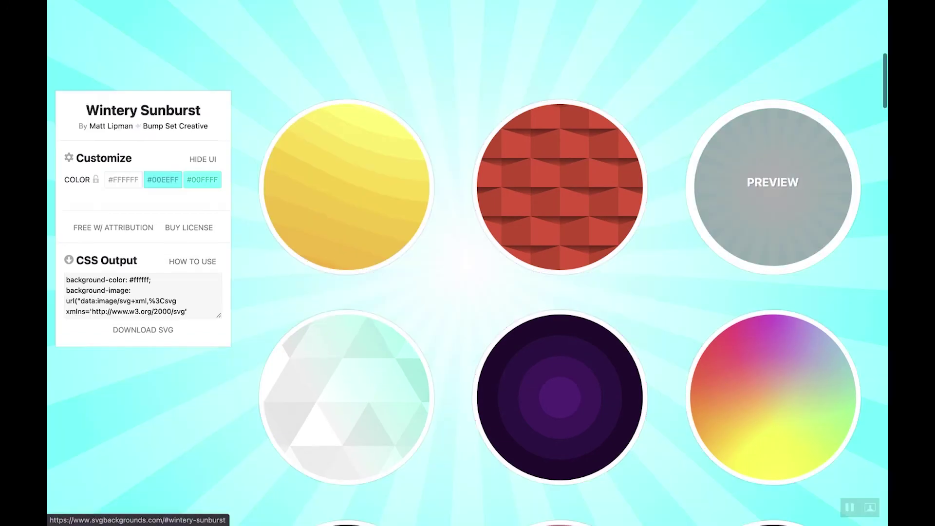
{"action": "scroll", "coordinate": [773, 190], "scroll_direction": "down", "scroll_amount": 3}
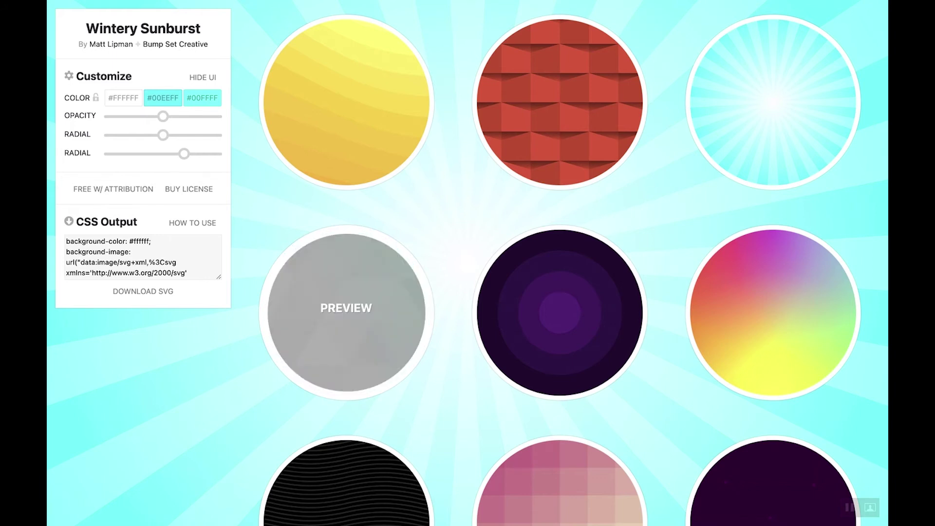
{"action": "left_click", "coordinate": [346, 307]}
{"action": "scroll", "coordinate": [346, 308], "scroll_direction": "down", "scroll_amount": 5}
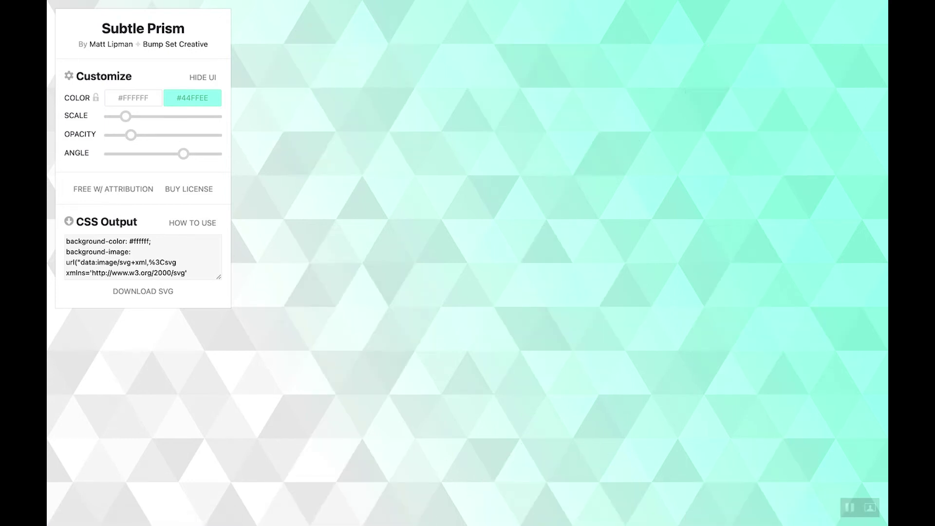
- Set the Subtle Prism pattern's first colour to purple #5430CE
{"action": "left_click", "coordinate": [123, 98]}
{"action": "key", "text": "super+a"}
{"action": "key", "text": "Right"}
{"action": "key", "text": "alt+shift+Left"}
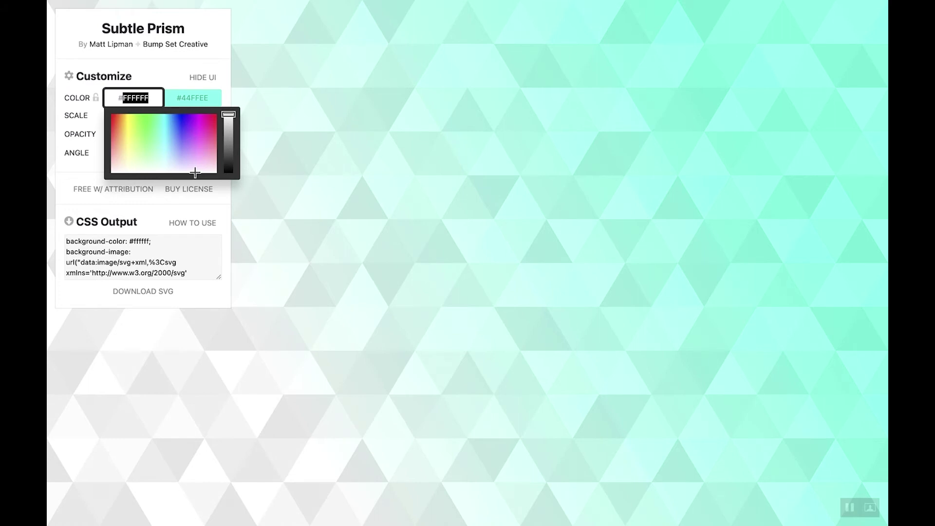
{"action": "type", "text": "5430CE"}
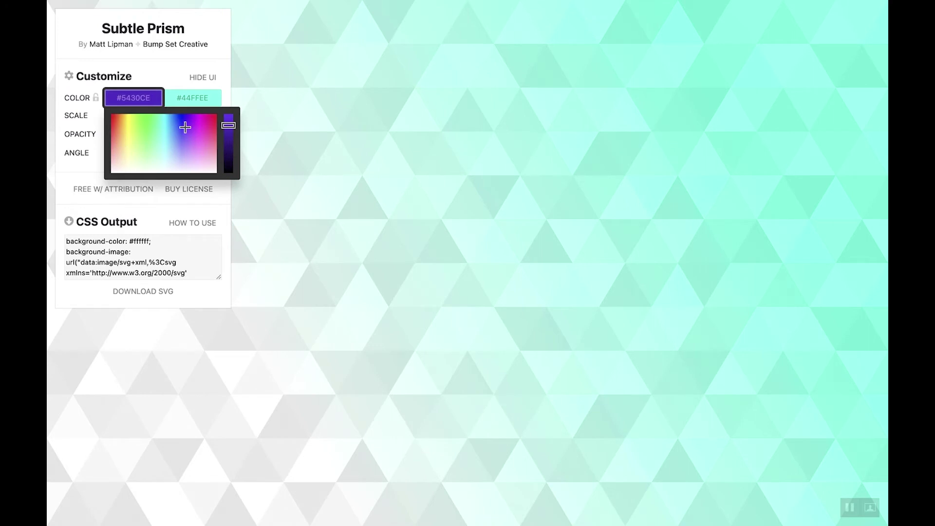
{"action": "key", "text": "Tab"}
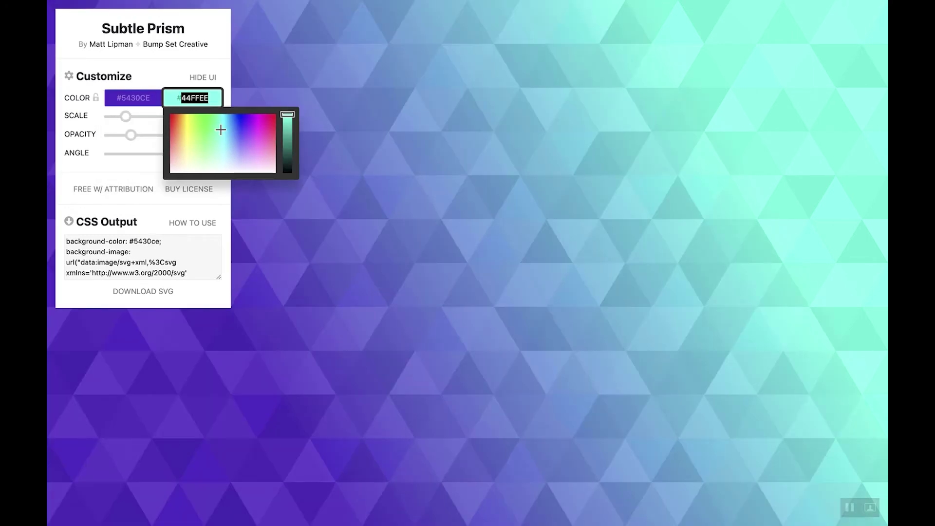
- Set the second colour to green #0FE5A8 and select the generated CSS output
{"action": "type", "text": "0FE5A8"}
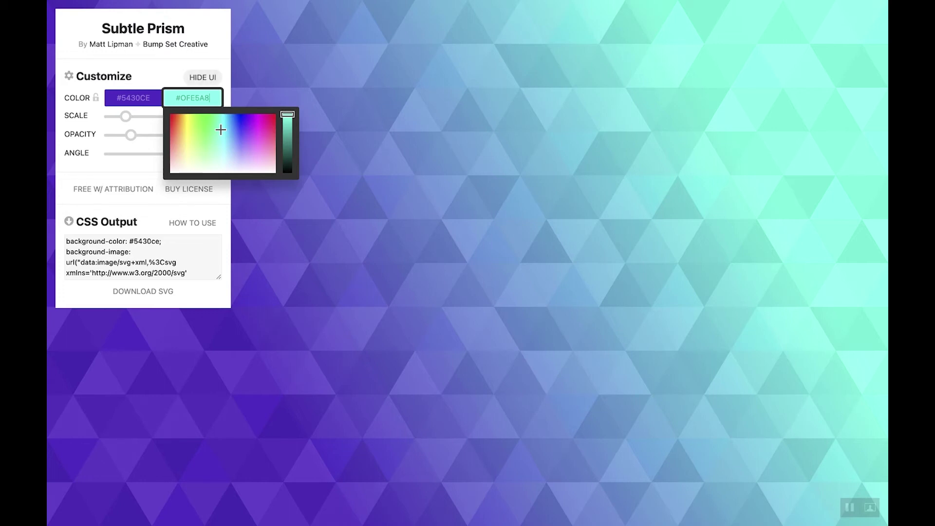
{"action": "key", "text": "Return"}
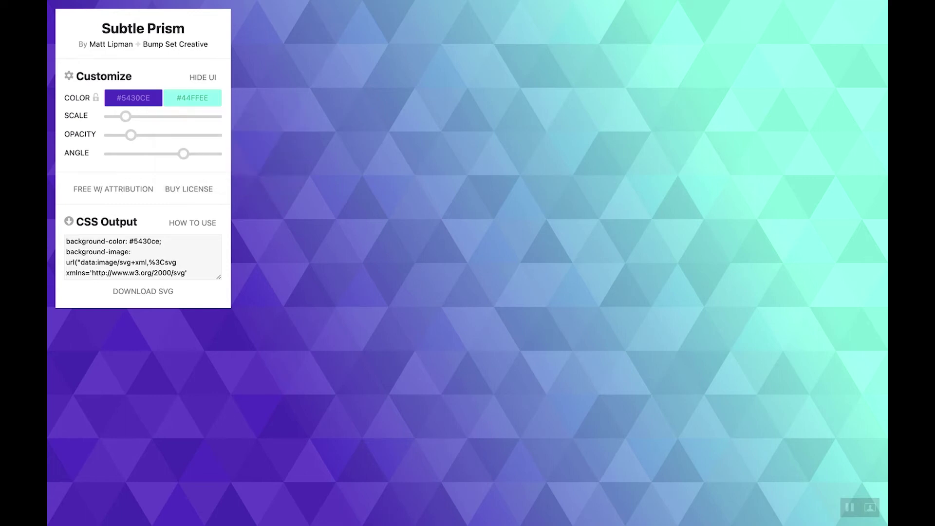
{"action": "left_click", "coordinate": [195, 98]}
{"action": "double_click", "coordinate": [195, 98]}
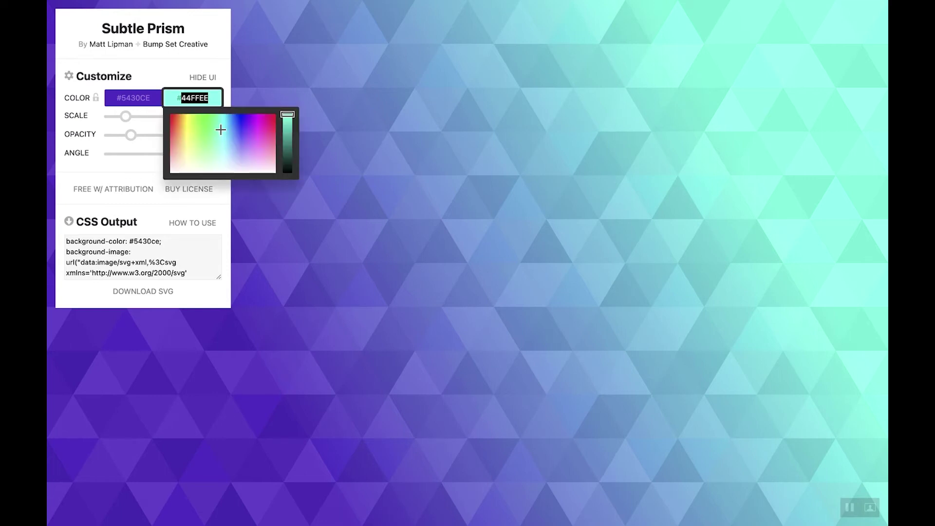
{"action": "type", "text": "0FE5A8"}
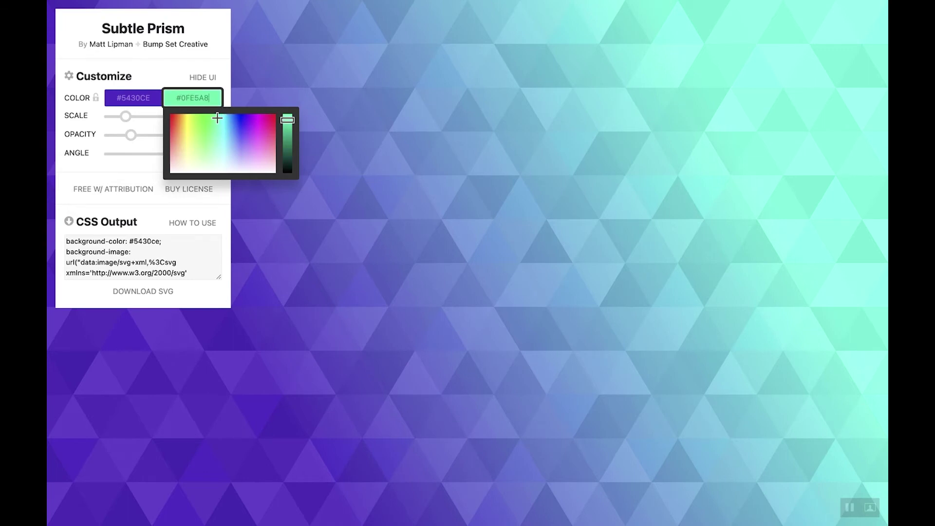
{"action": "key", "text": "Return"}
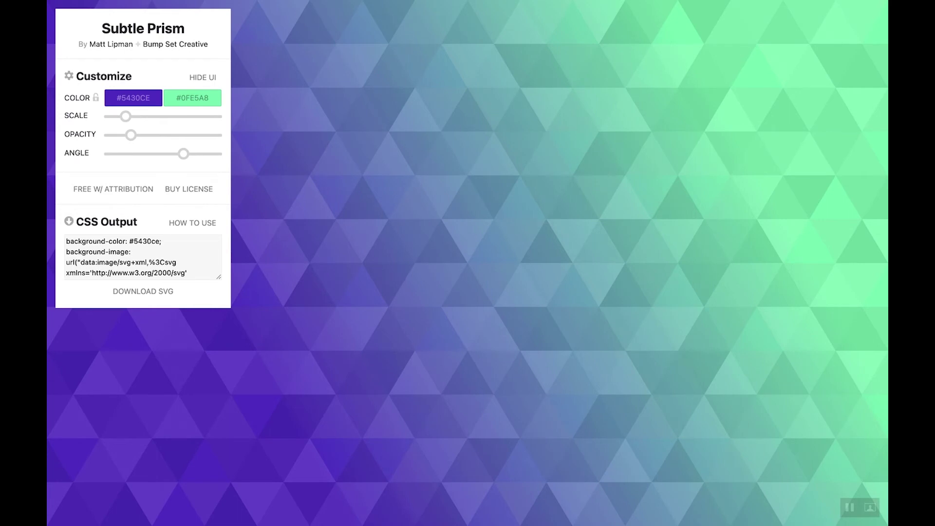
{"action": "left_click", "coordinate": [209, 267]}
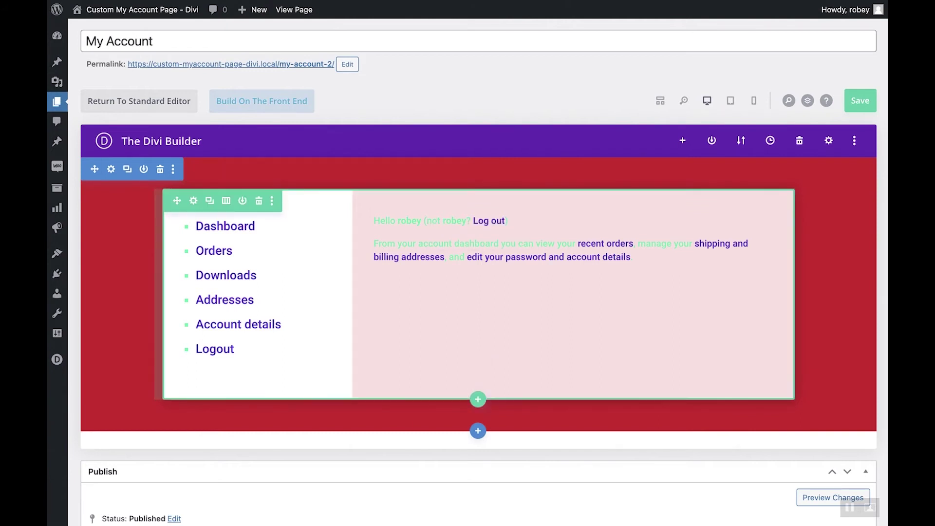
- Remove the red background colour from the section
{"action": "left_click", "coordinate": [111, 169]}
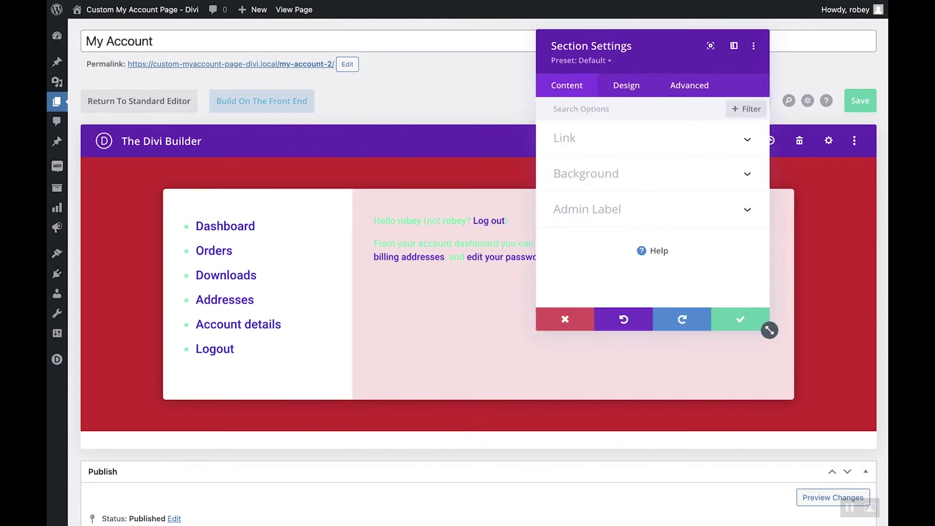
{"action": "left_click", "coordinate": [586, 174]}
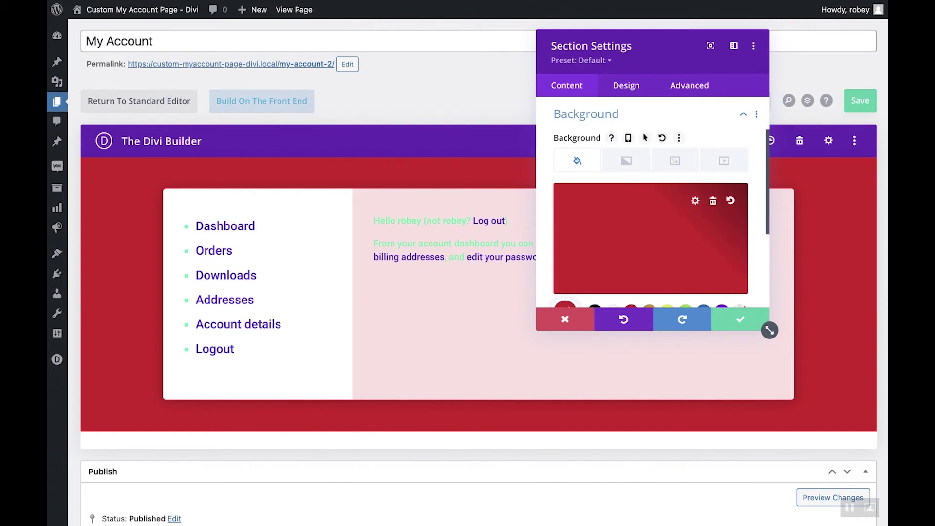
{"action": "left_click", "coordinate": [713, 201]}
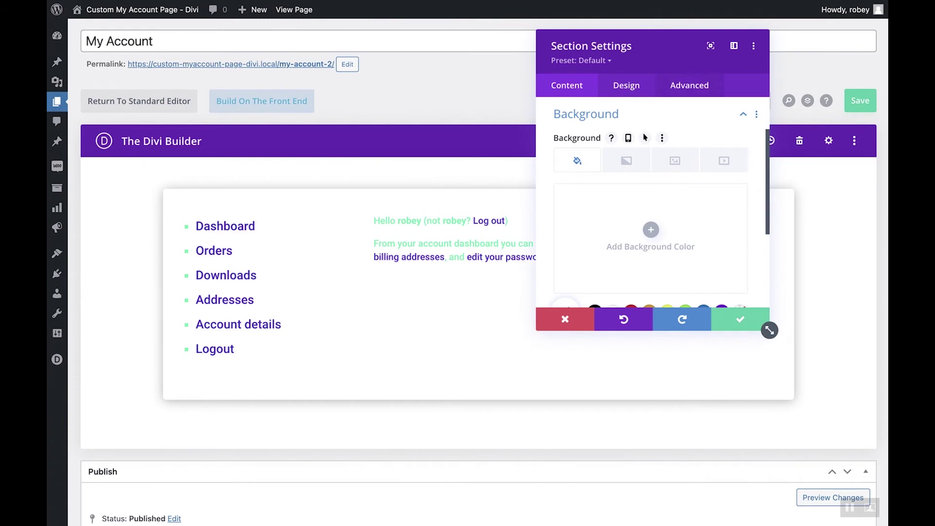
- Paste the SVG pattern CSS into the section's Main Element custom CSS and save
{"action": "left_click", "coordinate": [689, 85]}
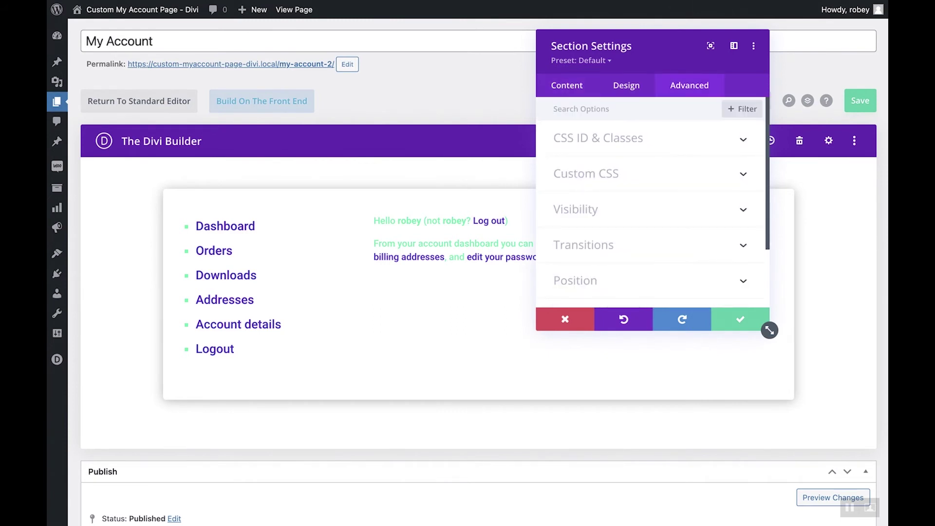
{"action": "left_click", "coordinate": [586, 174]}
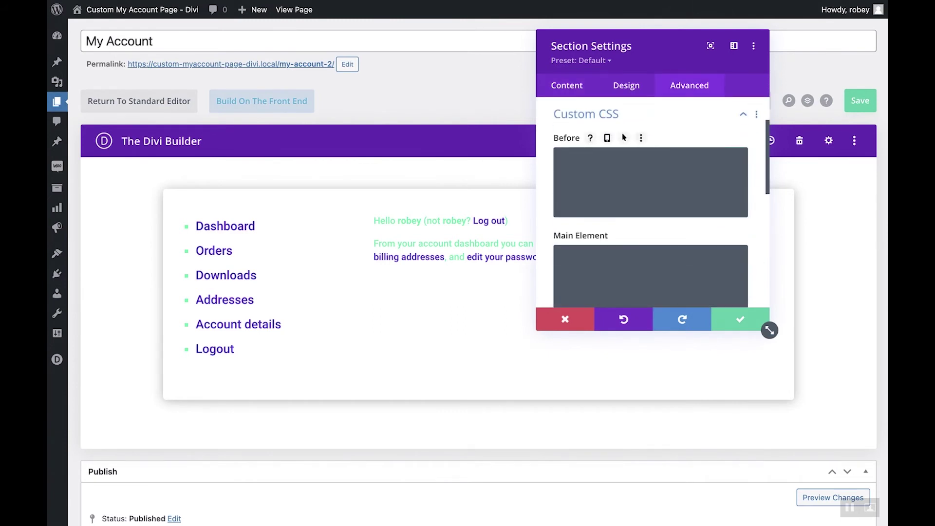
{"action": "left_click", "coordinate": [633, 257]}
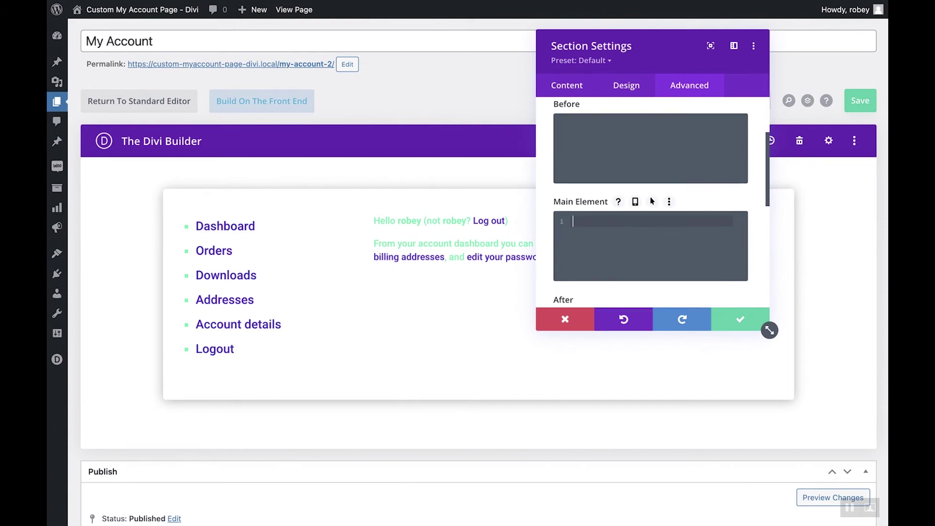
{"action": "key", "text": "ctrl+v"}
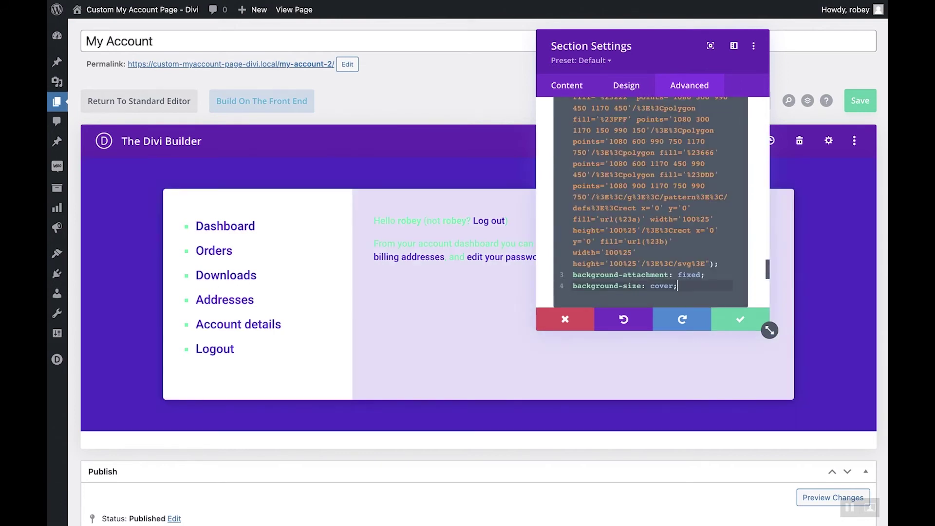
{"action": "left_click", "coordinate": [740, 319]}
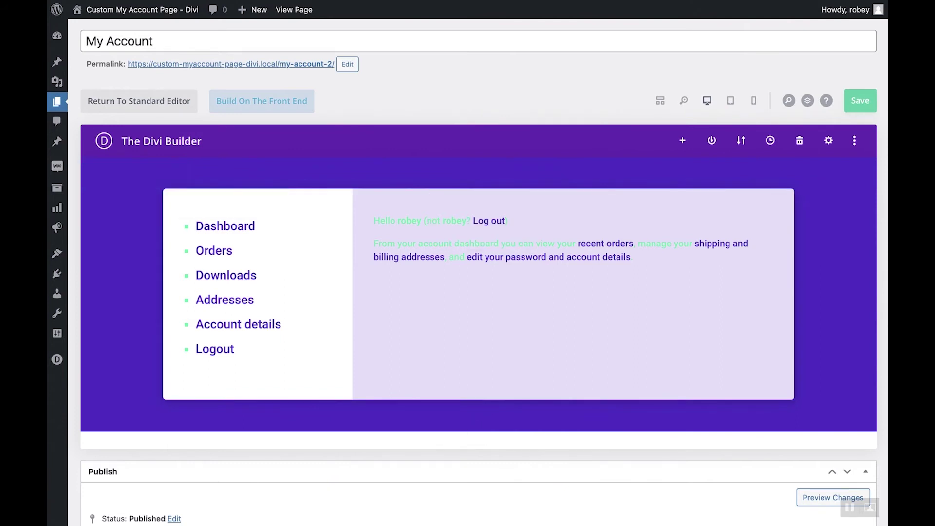
{"action": "key", "text": "ctrl+s"}
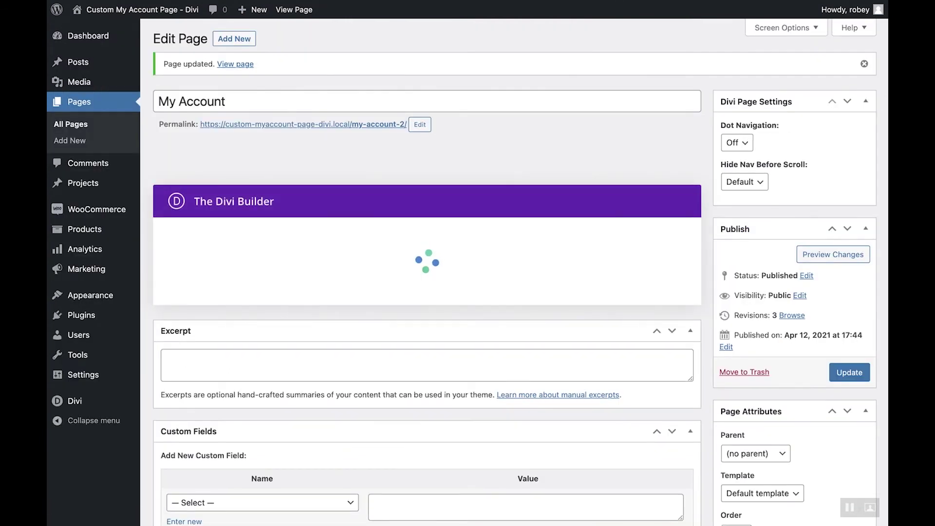
- Review the live My Account page's prism background in a new tab, then resume editing
{"action": "right_click", "coordinate": [236, 64]}
{"action": "left_click", "coordinate": [282, 72]}
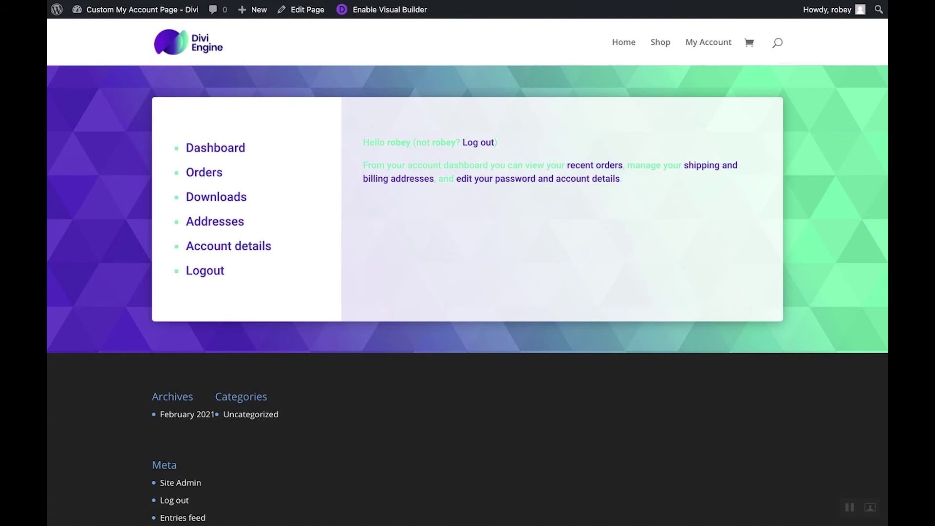
{"action": "left_click", "coordinate": [300, 9]}
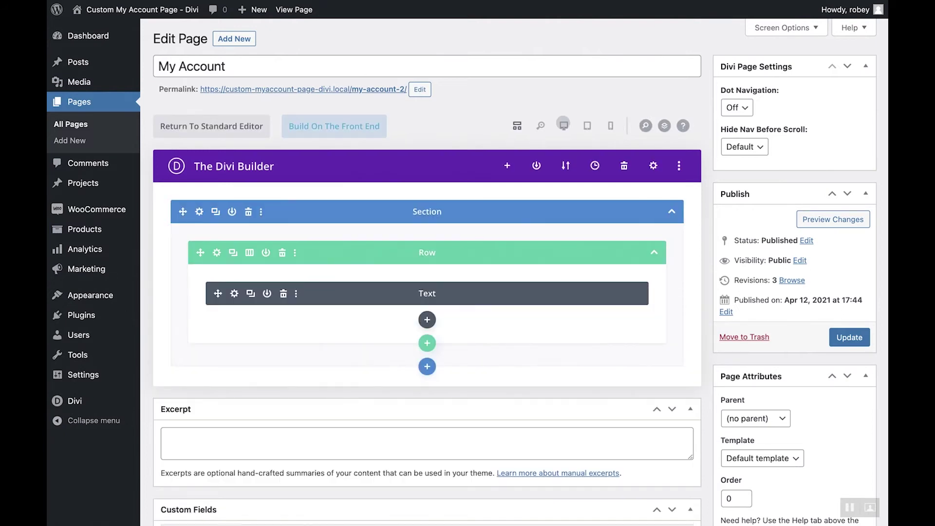
- Switch the builder to the visual desktop preview
{"action": "left_click", "coordinate": [564, 126]}
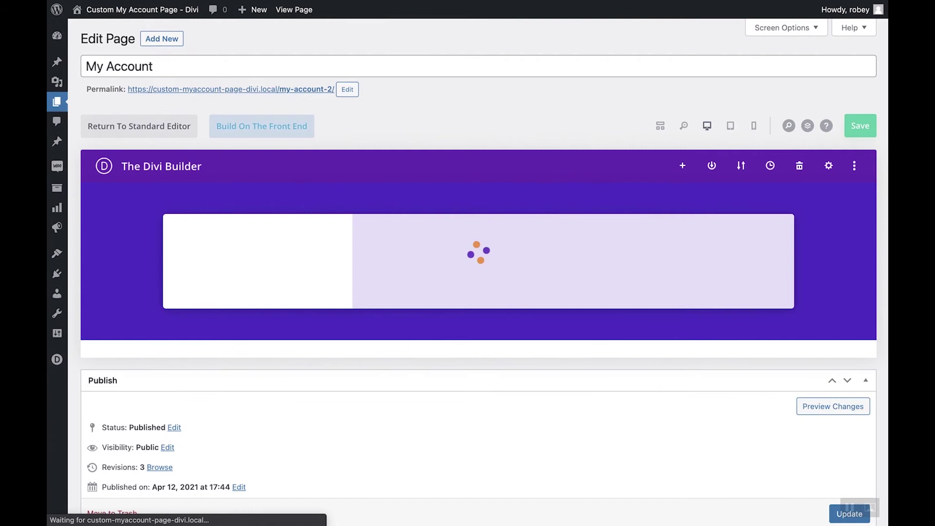
{"action": "left_click", "coordinate": [458, 258]}
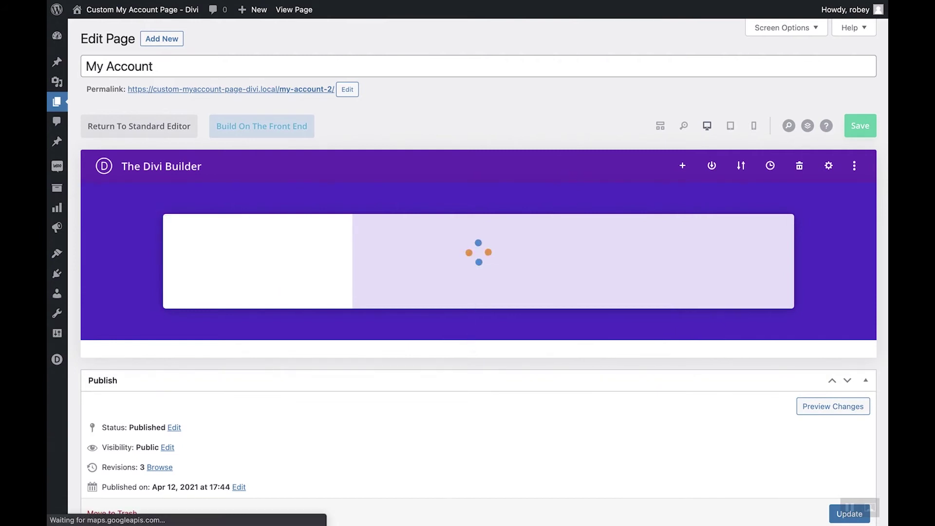
{"action": "left_click", "coordinate": [735, 319]}
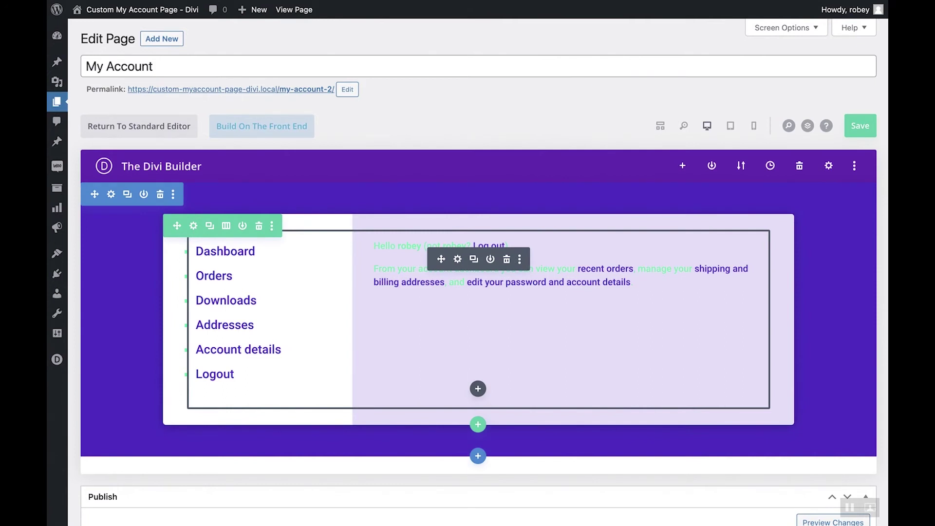
- Add a one-column row below the account panel with a Text module reading 'my account.'
{"action": "left_click", "coordinate": [477, 424]}
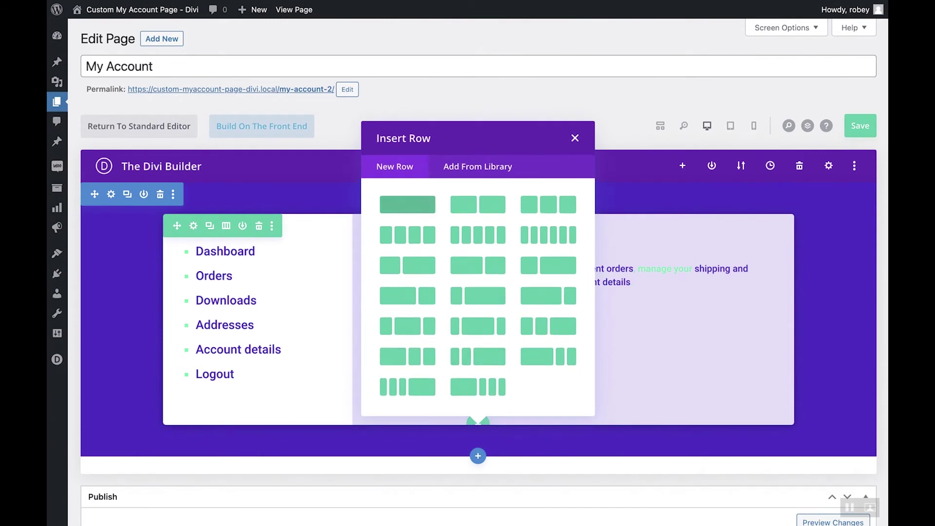
{"action": "left_click", "coordinate": [408, 204]}
{"action": "type", "text": "text"}
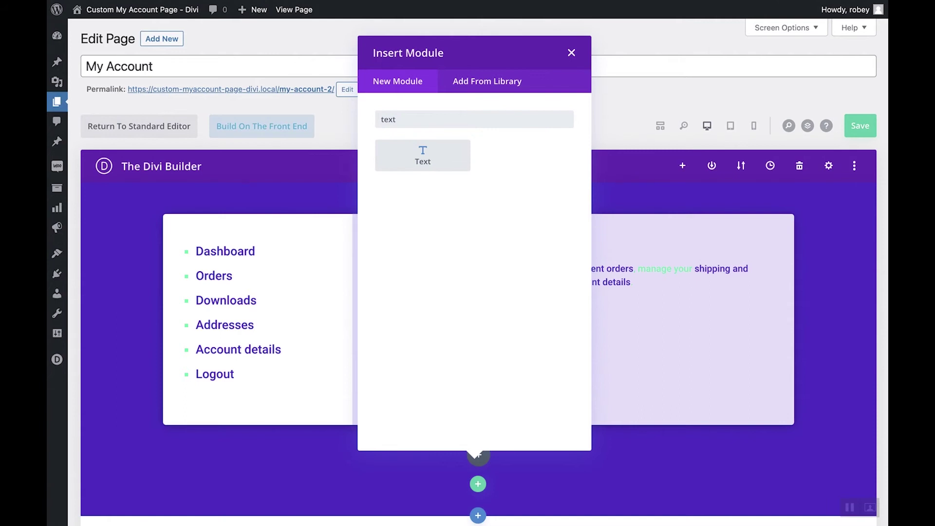
{"action": "left_click", "coordinate": [423, 155]}
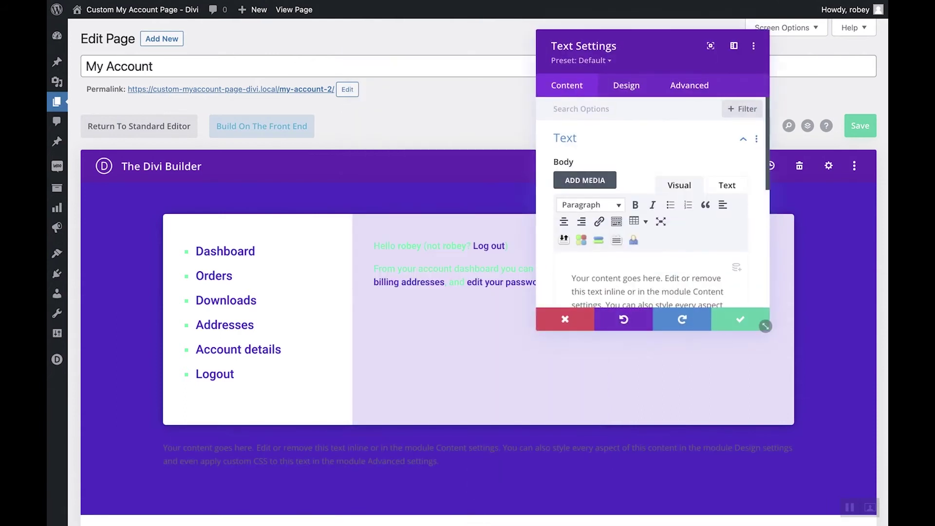
{"action": "scroll", "coordinate": [667, 247], "scroll_direction": "down", "scroll_amount": 2}
{"action": "triple_click", "coordinate": [667, 247]}
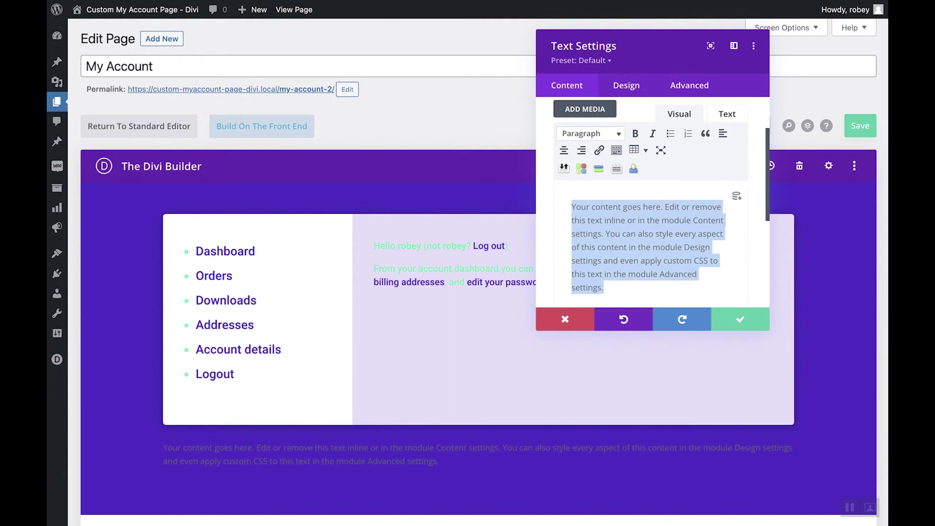
{"action": "type", "text": "my account."}
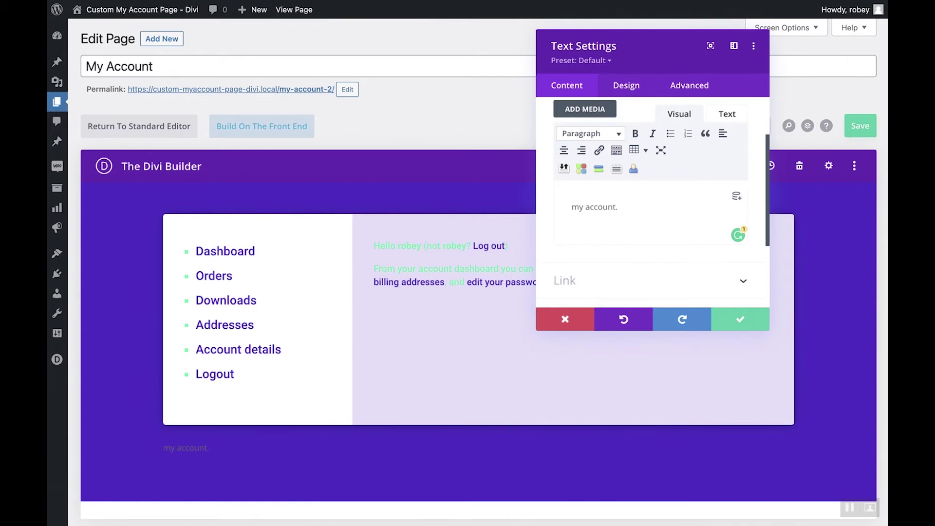
- Set the heading font to Poppins with white text
{"action": "left_click", "coordinate": [627, 86]}
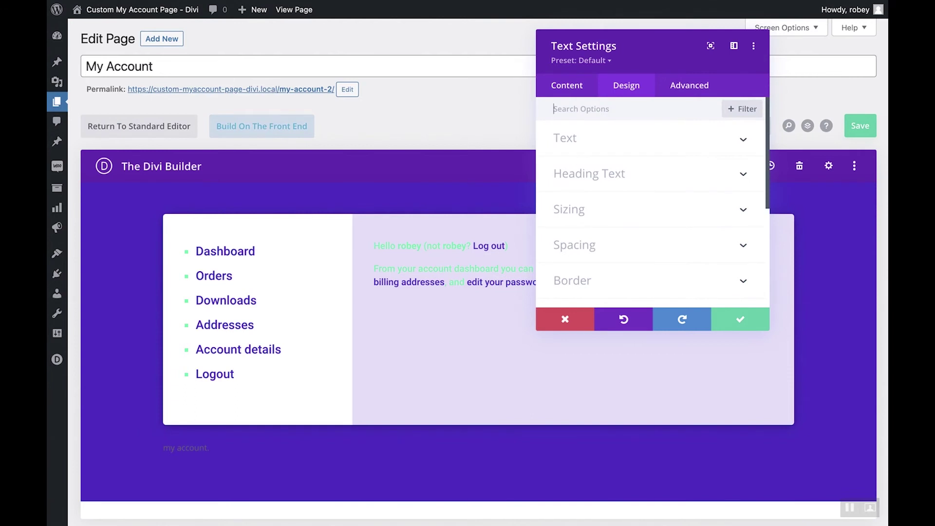
{"action": "left_click", "coordinate": [565, 139]}
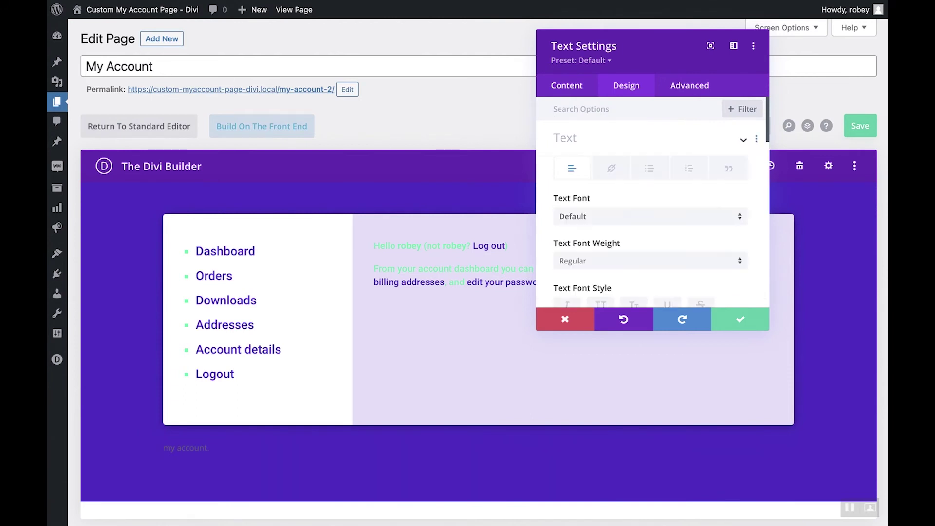
{"action": "scroll", "coordinate": [651, 202], "scroll_direction": "down", "scroll_amount": 2}
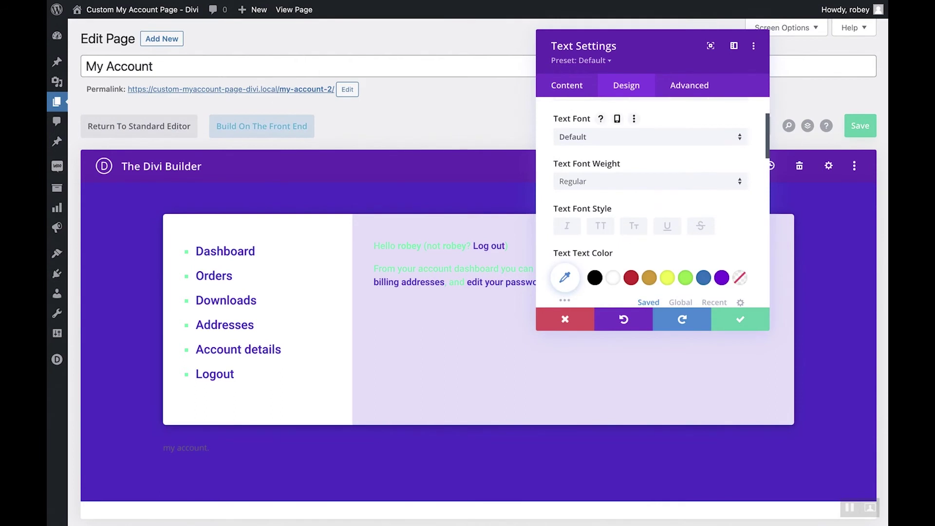
{"action": "left_click", "coordinate": [614, 137]}
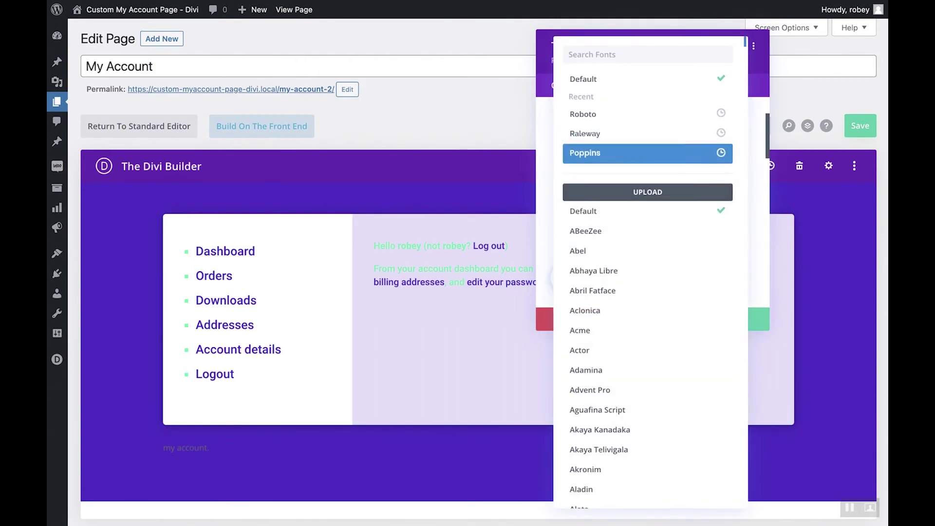
{"action": "left_click", "coordinate": [585, 153]}
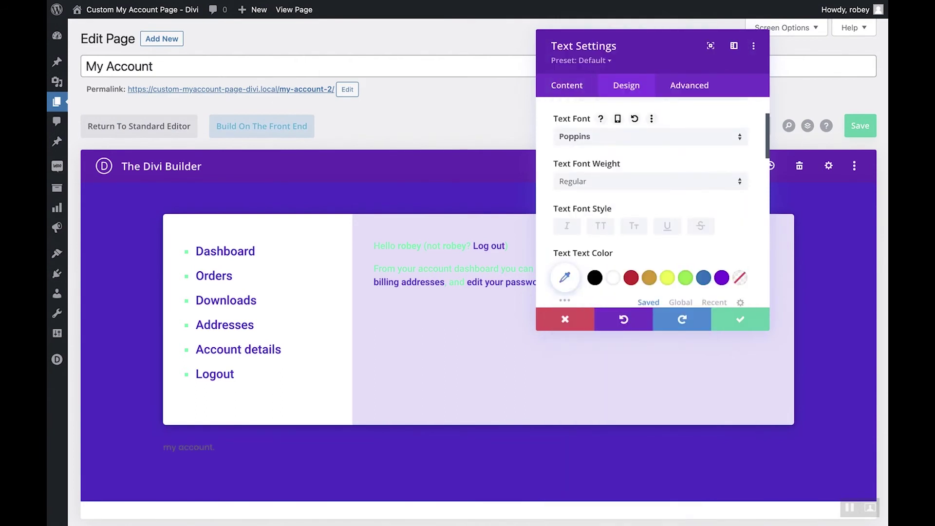
{"action": "scroll", "coordinate": [769, 330], "scroll_direction": "down", "scroll_amount": 2}
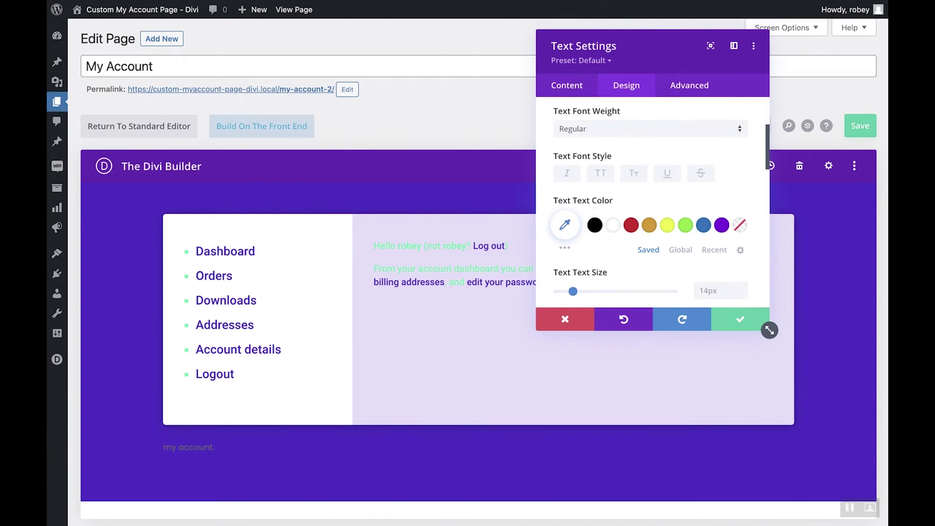
{"action": "left_click", "coordinate": [613, 225]}
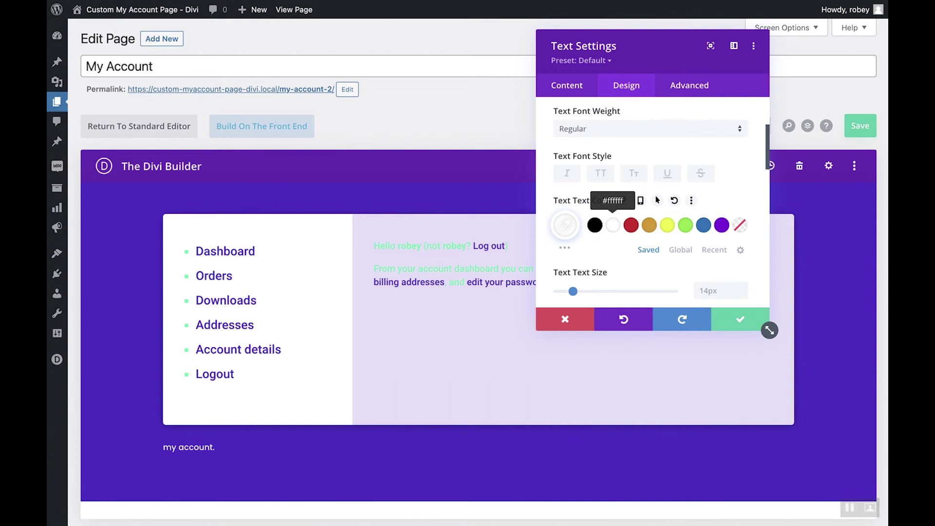
- Set the heading text size to 64px with a 1em line height
{"action": "scroll", "coordinate": [613, 225], "scroll_direction": "down", "scroll_amount": 3}
{"action": "left_click", "coordinate": [716, 204]}
{"action": "type", "text": "64"}
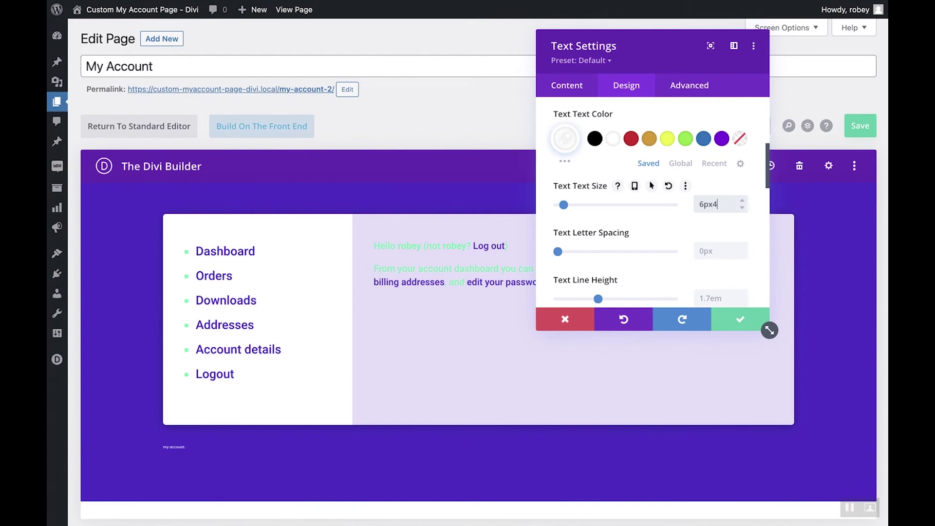
{"action": "key", "text": "ctrl+a"}
{"action": "type", "text": "64"}
{"action": "key", "text": "Return"}
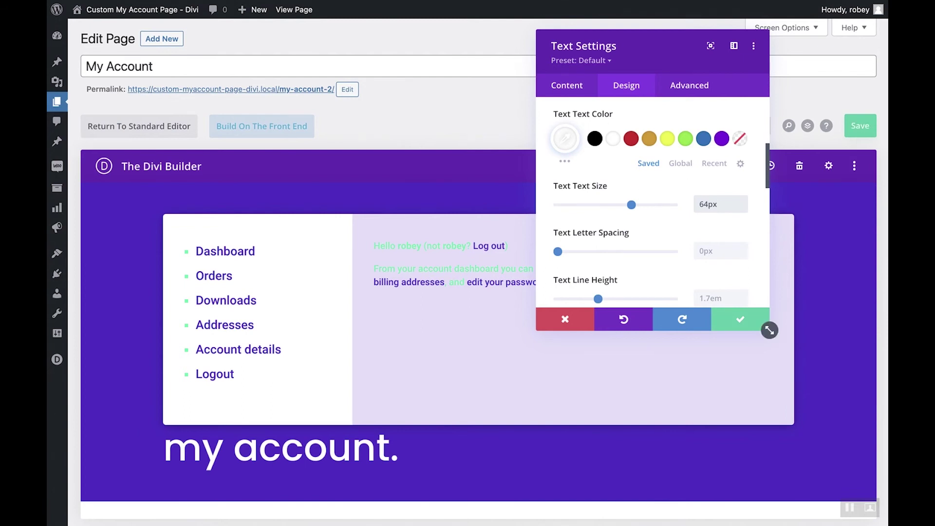
{"action": "scroll", "coordinate": [653, 219], "scroll_direction": "down", "scroll_amount": 2}
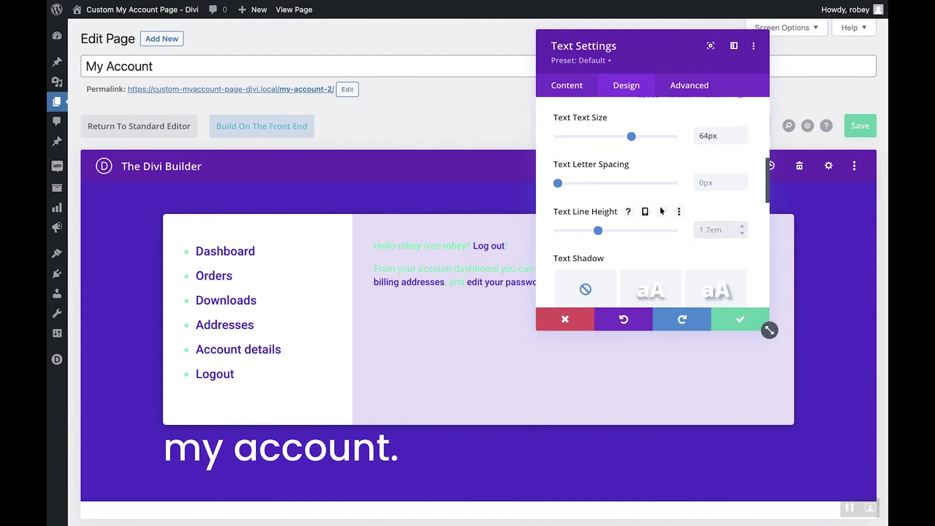
{"action": "type", "text": "1"}
{"action": "key", "text": "Return"}
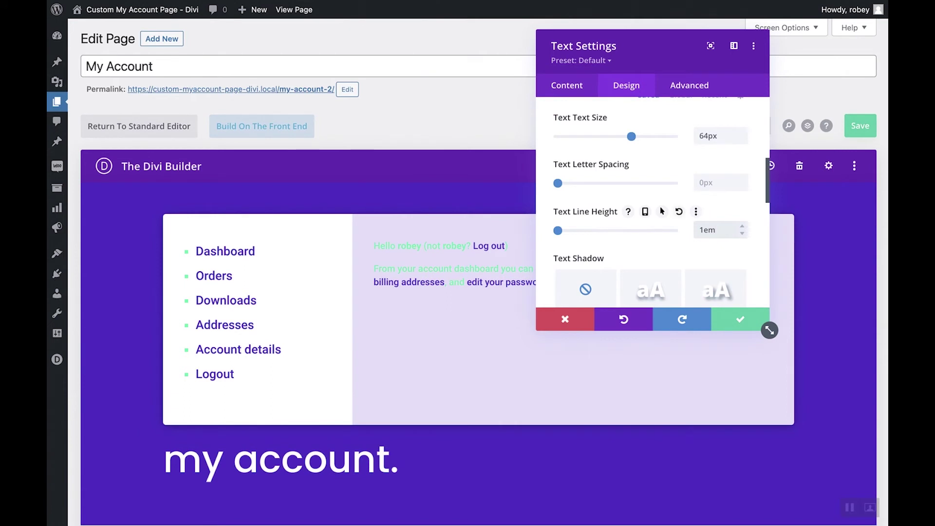
- Give the heading 50px top and bottom padding and save the text settings
{"action": "scroll", "coordinate": [652, 205], "scroll_direction": "down", "scroll_amount": 8}
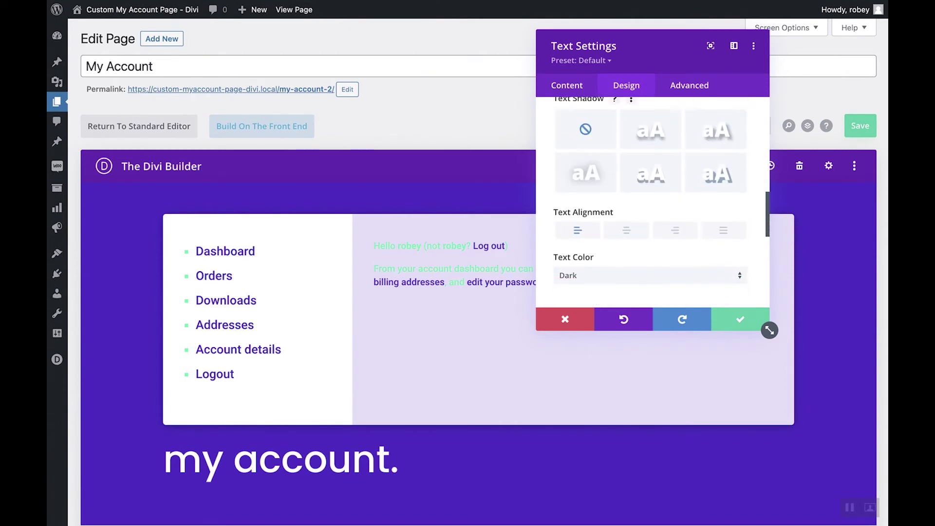
{"action": "left_click", "coordinate": [575, 220]}
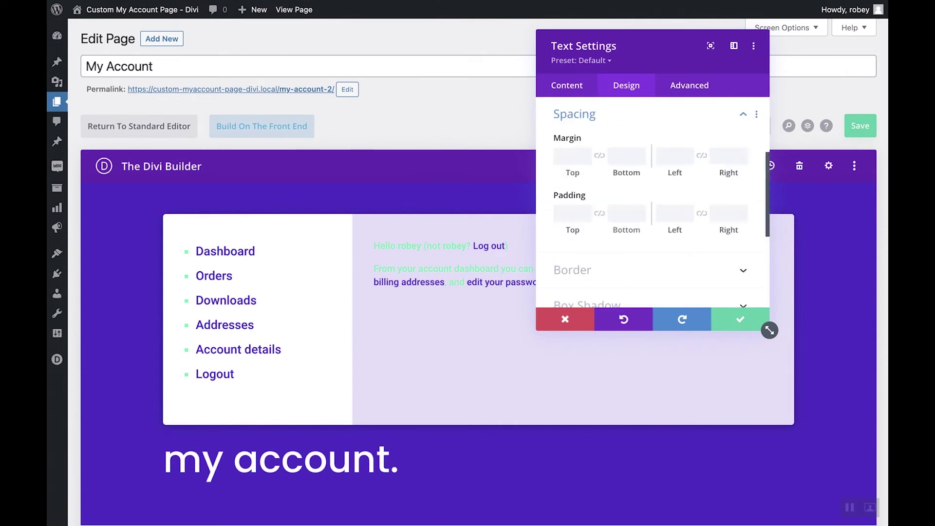
{"action": "left_click", "coordinate": [568, 214]}
{"action": "type", "text": "50"}
{"action": "left_click", "coordinate": [600, 213]}
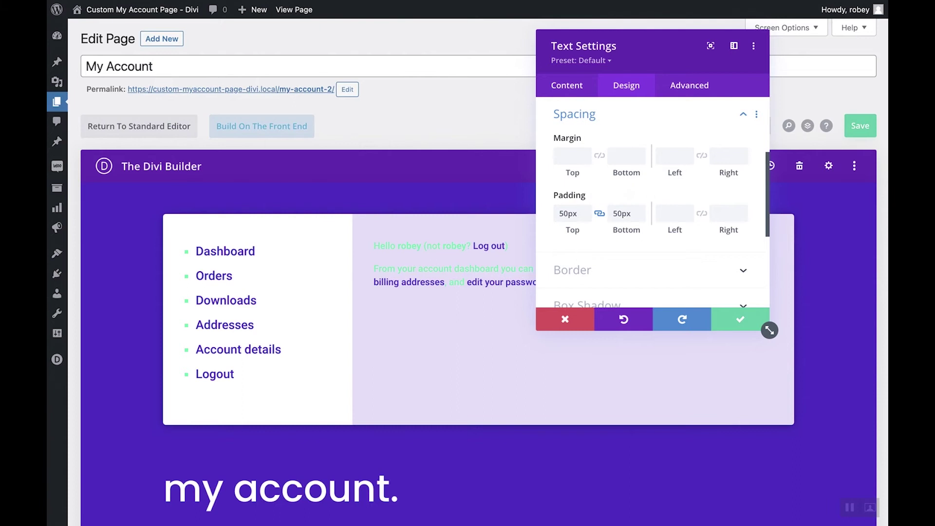
{"action": "left_click", "coordinate": [740, 319]}
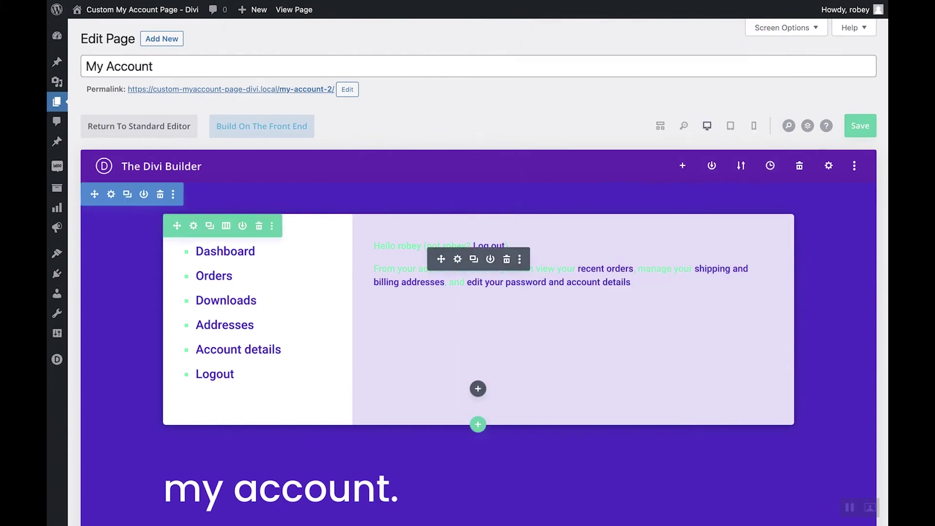
- Drag the 'my account.' heading row so it sits above the boxed account panel row
{"action": "scroll", "coordinate": [477, 292], "scroll_direction": "down", "scroll_amount": 1}
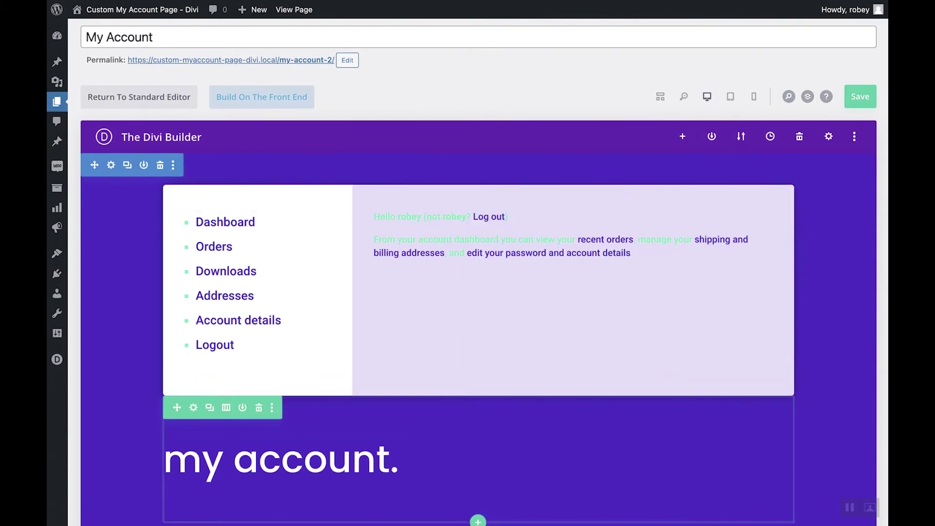
{"action": "left_click_drag", "start_coordinate": [176, 407], "coordinate": [210, 197]}
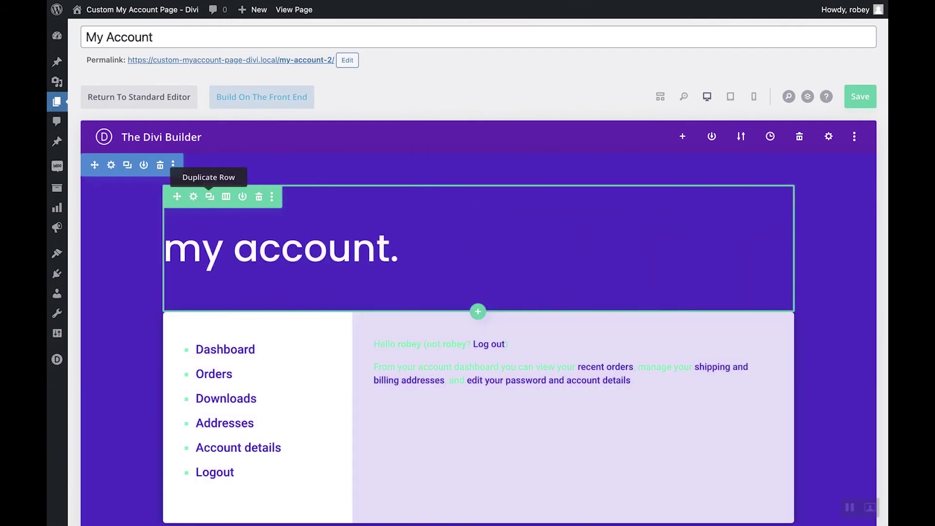
{"action": "scroll", "coordinate": [477, 292], "scroll_direction": "down", "scroll_amount": 3}
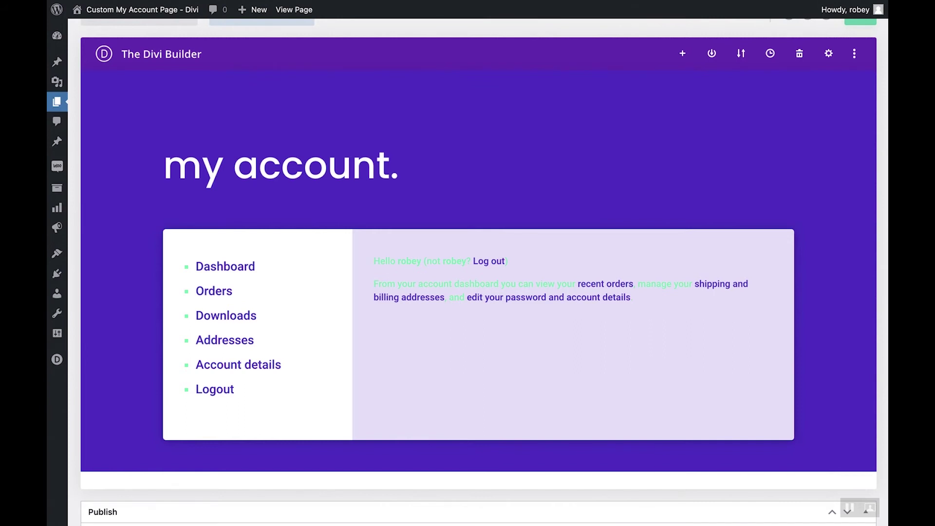
{"action": "scroll", "coordinate": [477, 273], "scroll_direction": "down", "scroll_amount": 3}
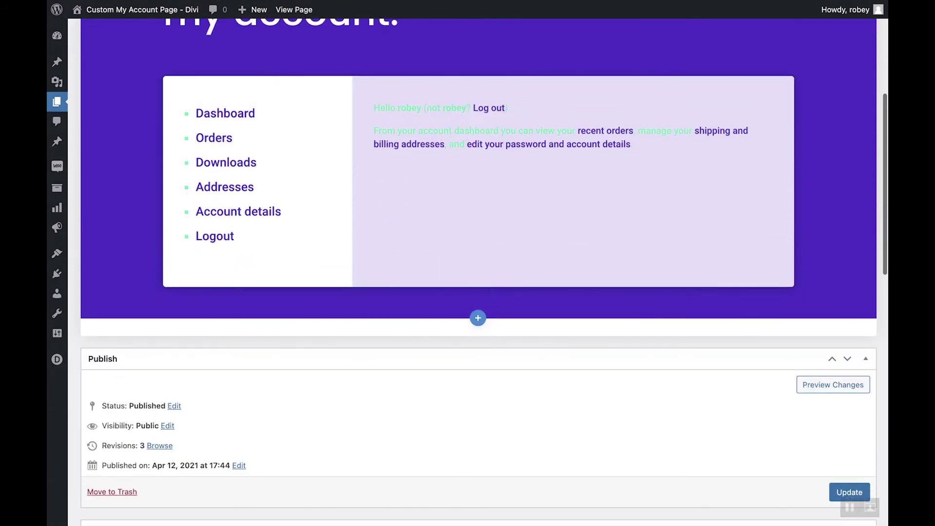
- Add a one-column row holding a Call To Action module below the account panel
{"action": "left_click", "coordinate": [478, 285]}
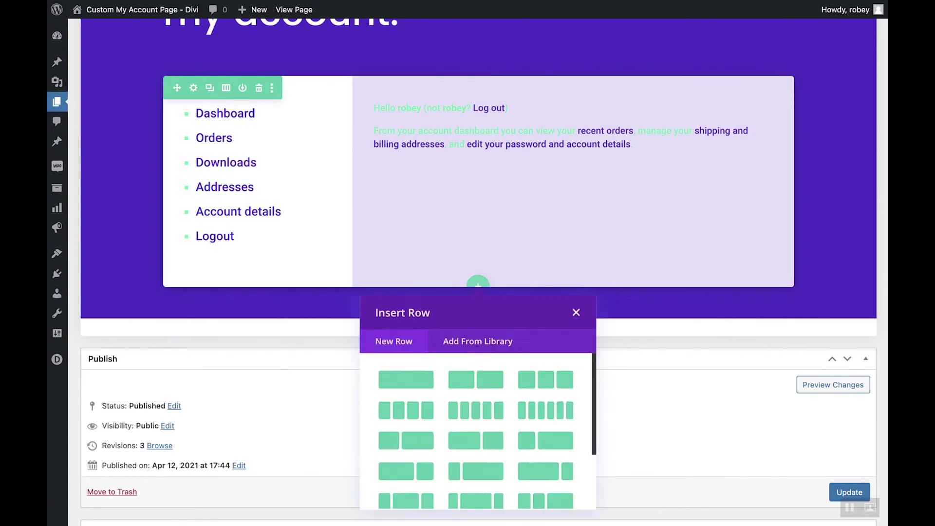
{"action": "left_click", "coordinate": [406, 379]}
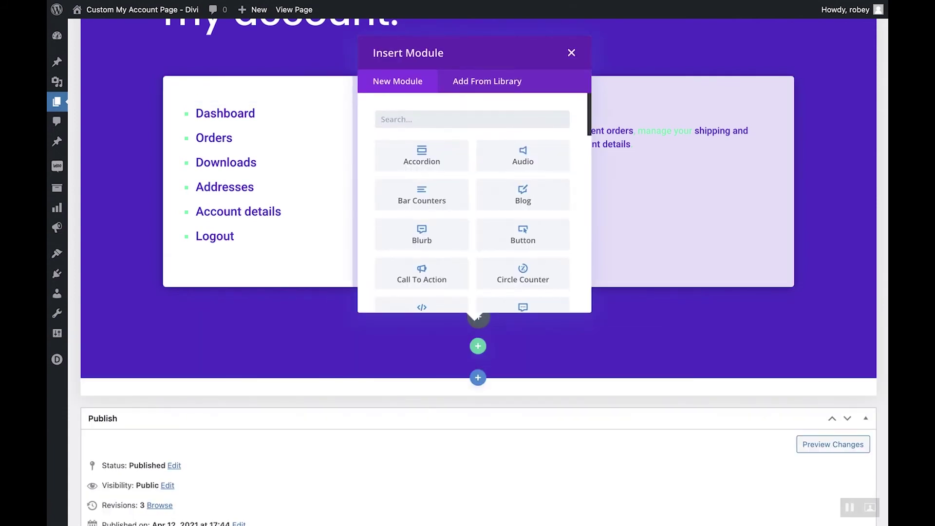
{"action": "type", "text": "call"}
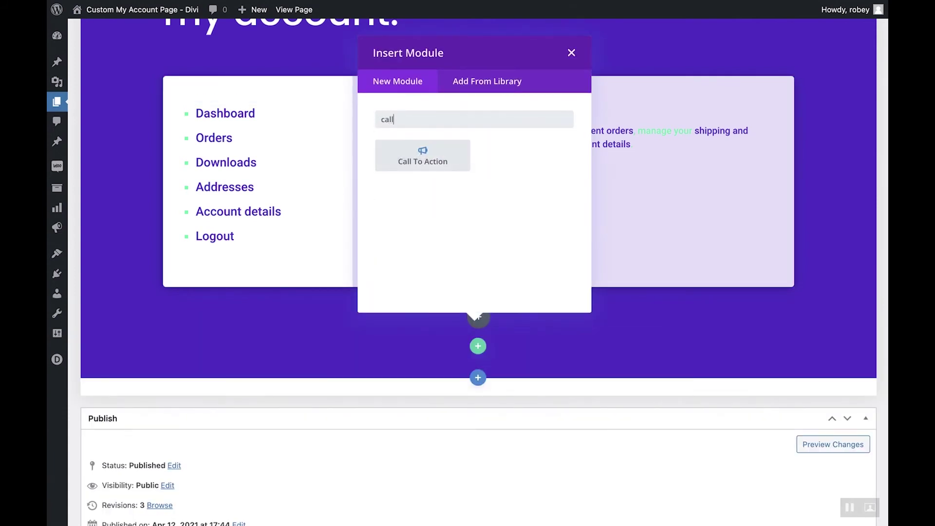
{"action": "left_click", "coordinate": [423, 155]}
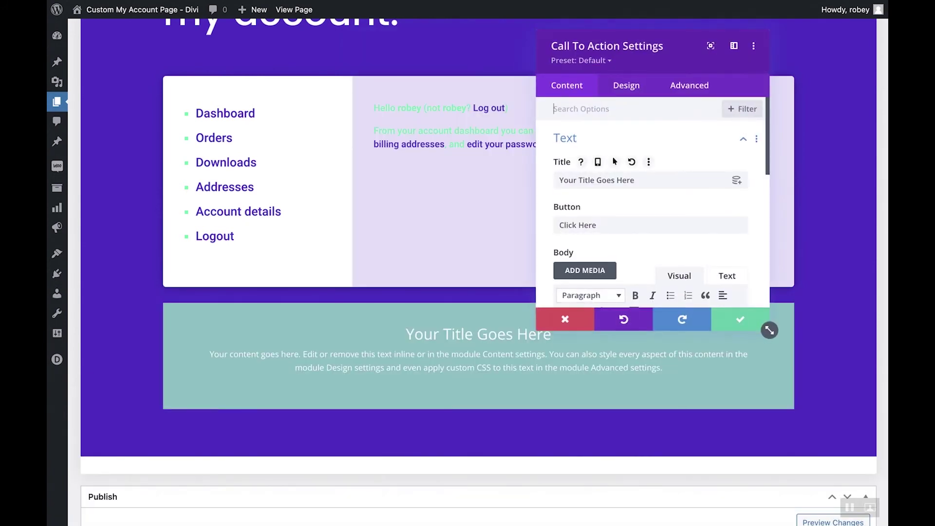
- Title the CTA 'Don't forget to check out our SUMMER SALE!' with button text 'Shop Now'
{"action": "triple_click", "coordinate": [615, 179]}
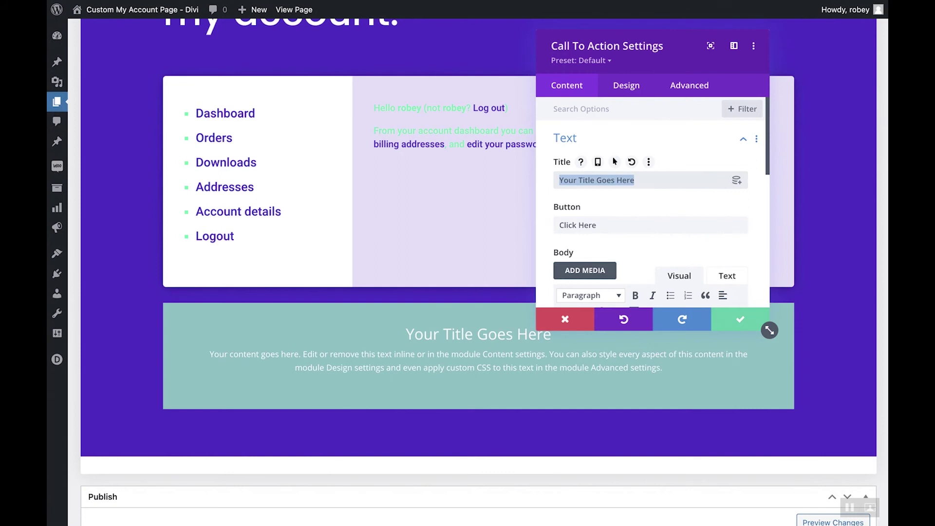
{"action": "type", "text": "Don't f"}
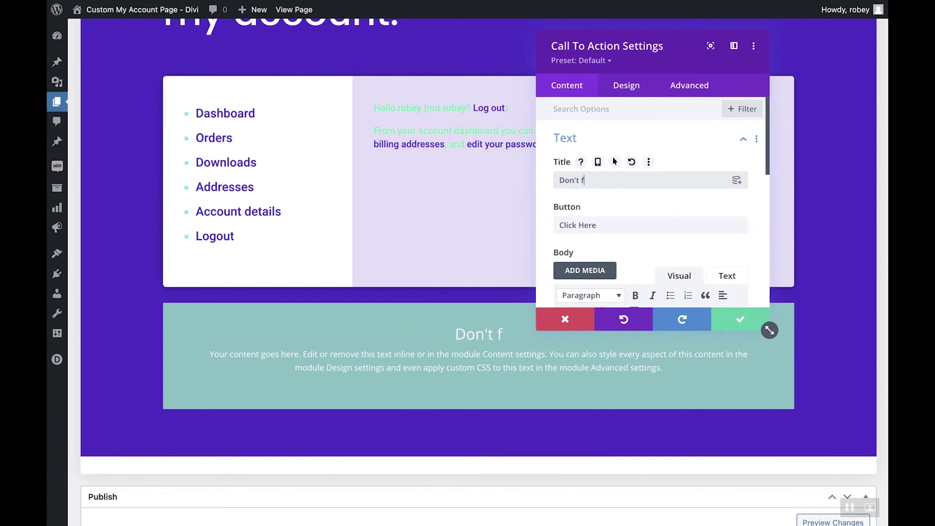
{"action": "type", "text": "orget to chrvk"}
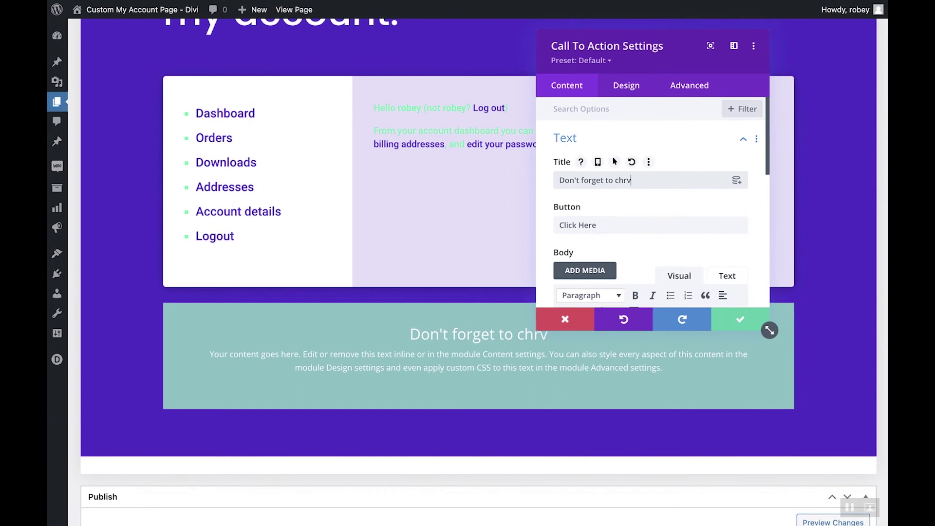
{"action": "key", "text": "BackSpace"}
{"action": "key", "text": "BackSpace"}
{"action": "key", "text": "BackSpace"}
{"action": "type", "text": "eck "}
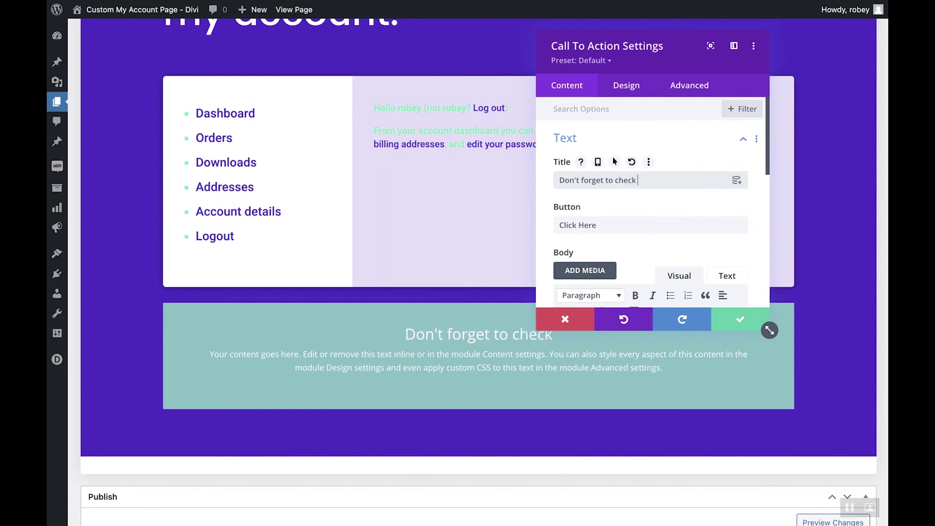
{"action": "type", "text": "out our SUM"}
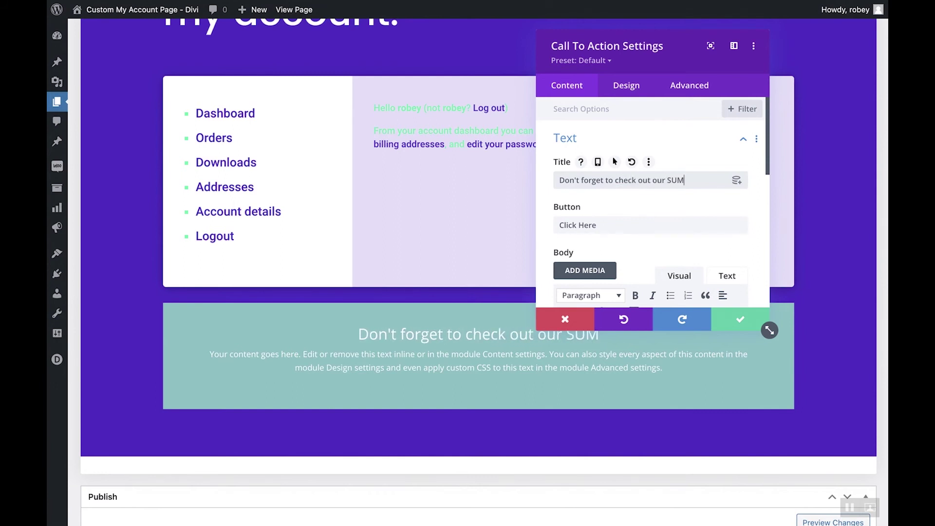
{"action": "type", "text": "MER SALE!"}
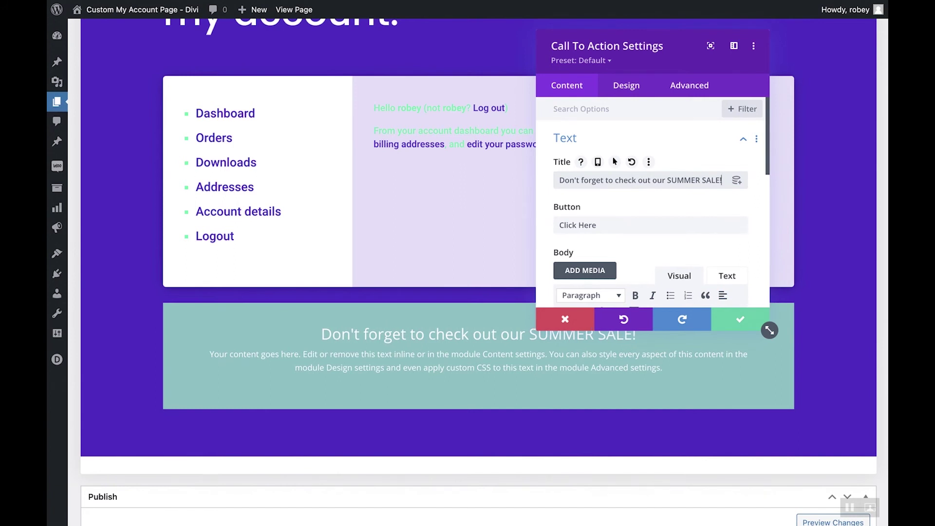
{"action": "key", "text": "Tab"}
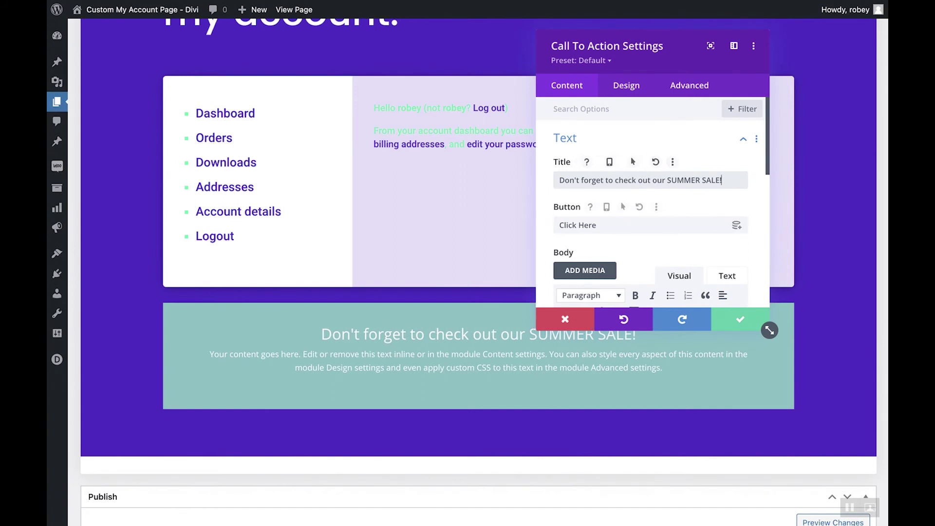
{"action": "type", "text": "Shop Now"}
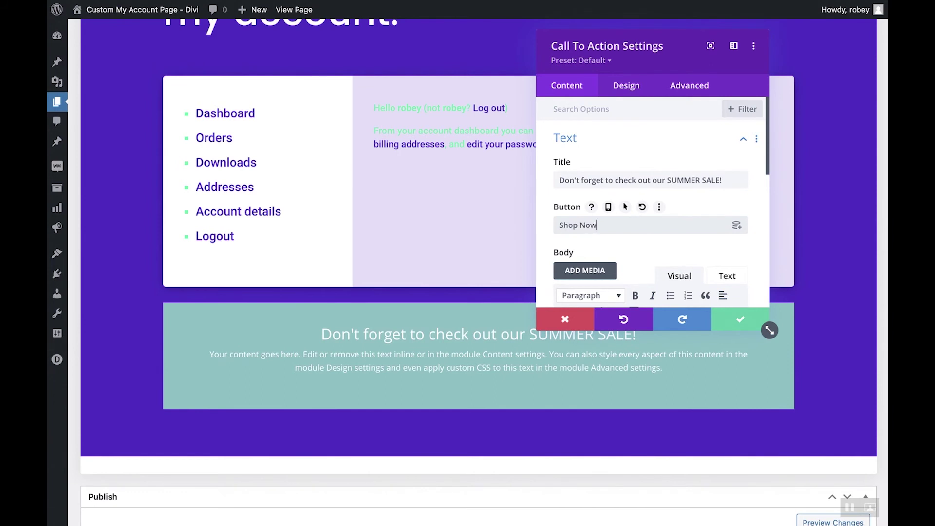
{"action": "scroll", "coordinate": [652, 203], "scroll_direction": "down", "scroll_amount": 5}
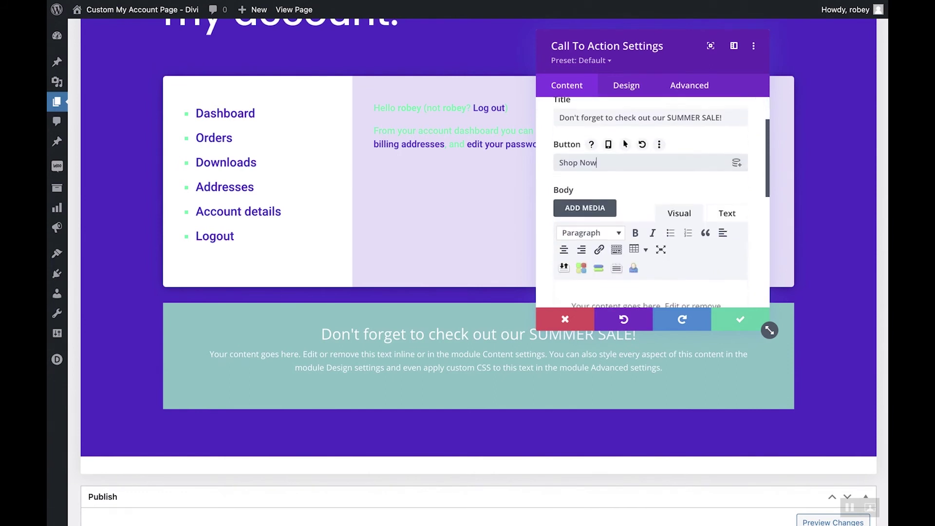
{"action": "key", "text": "super+a"}
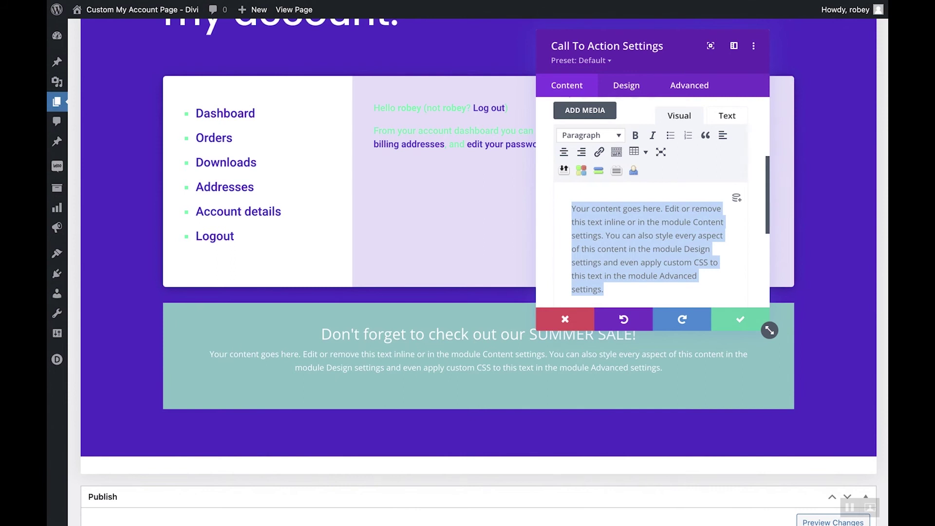
- Set the CTA body to 'Save up to 25% off our hottest products.' and link the button to /shop/
{"action": "type", "text": "Sa"}
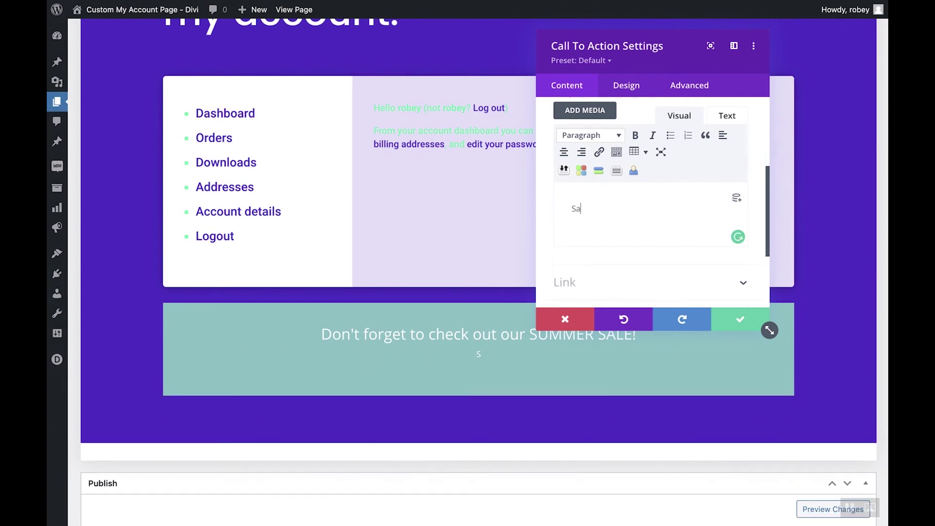
{"action": "type", "text": "ve up to 25% o"}
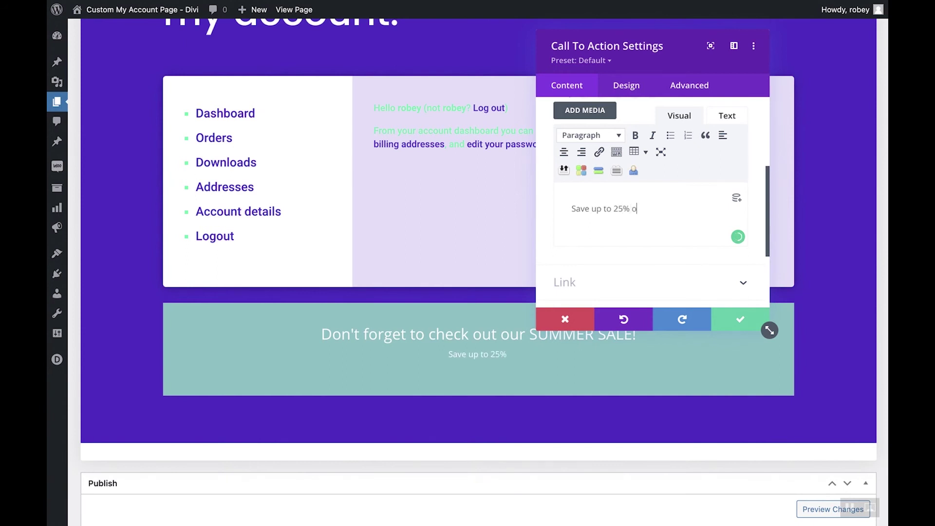
{"action": "type", "text": "ff our h"}
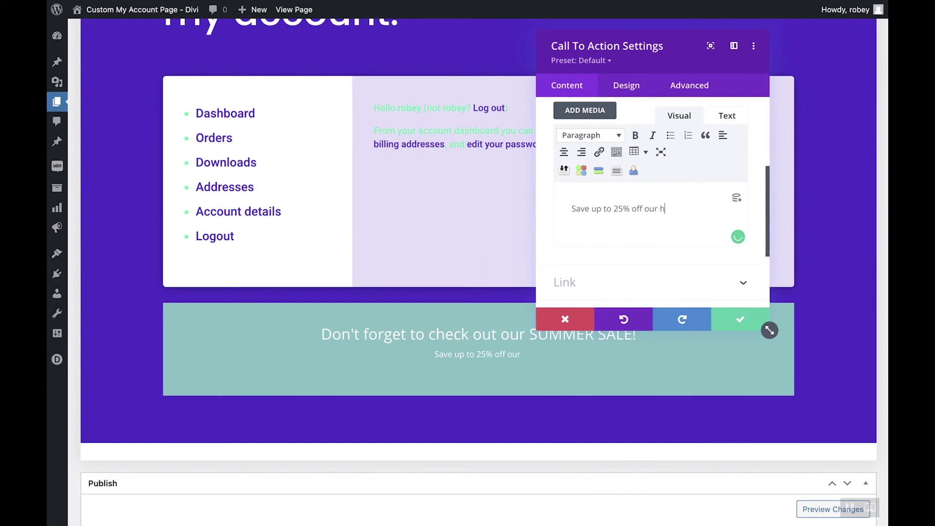
{"action": "type", "text": "ottest products"}
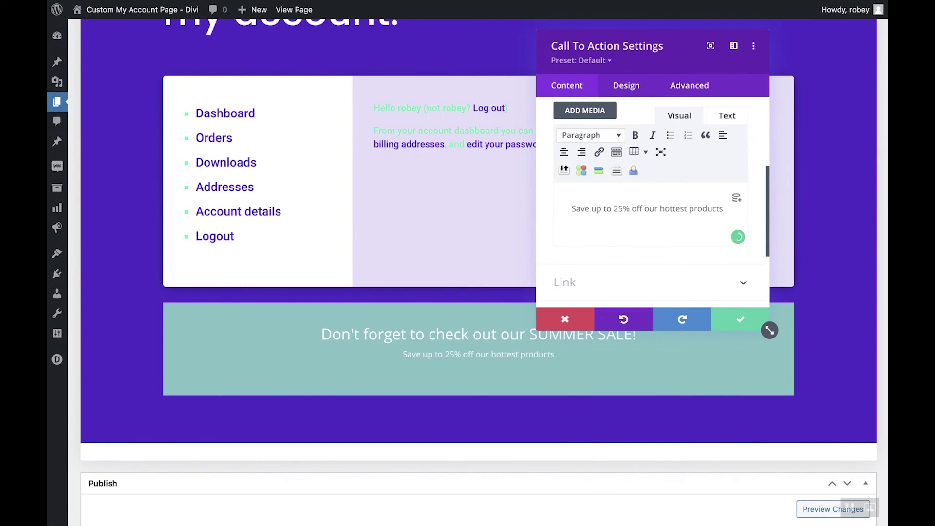
{"action": "type", "text": "."}
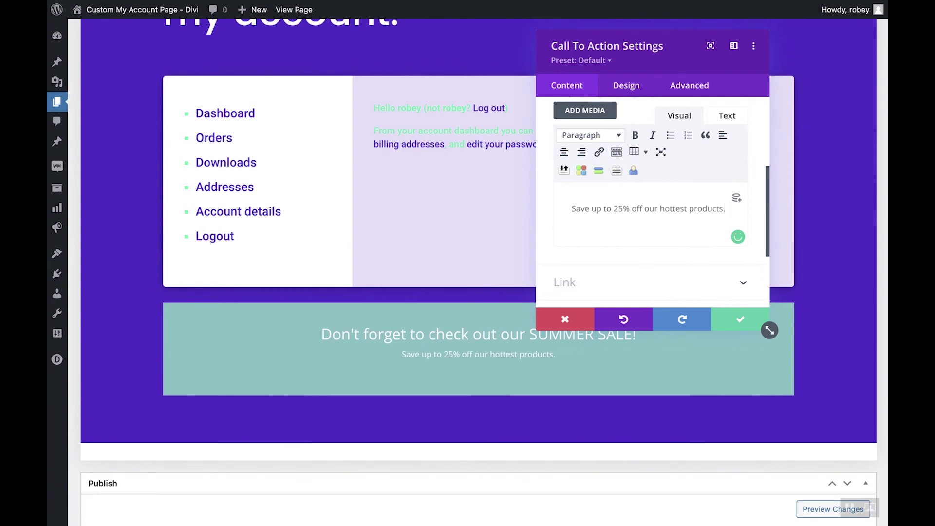
{"action": "left_click", "coordinate": [565, 283]}
{"action": "left_click", "coordinate": [604, 156]}
{"action": "type", "text": "/s"}
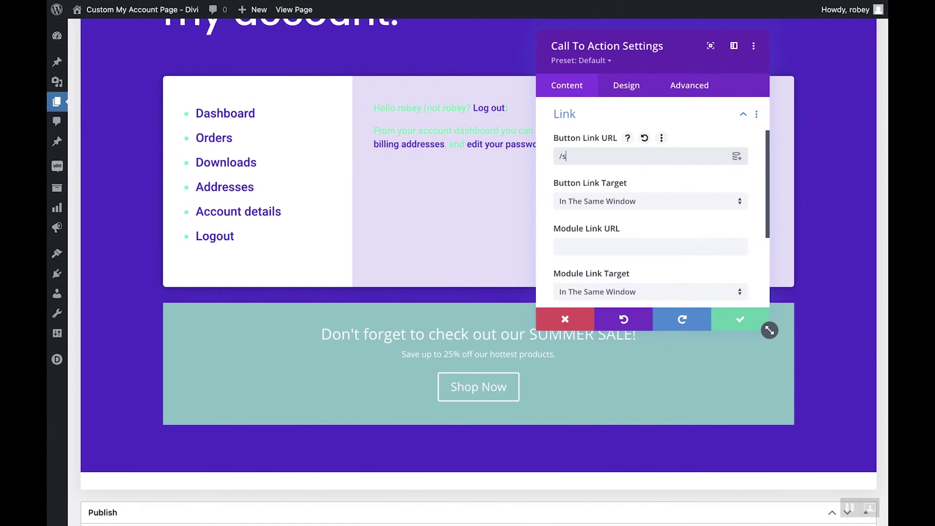
{"action": "type", "text": "hop/"}
{"action": "scroll", "coordinate": [650, 202], "scroll_direction": "down", "scroll_amount": 3}
- Switch the sale banner's background from teal to the bright green recent swatch
{"action": "left_click", "coordinate": [587, 202]}
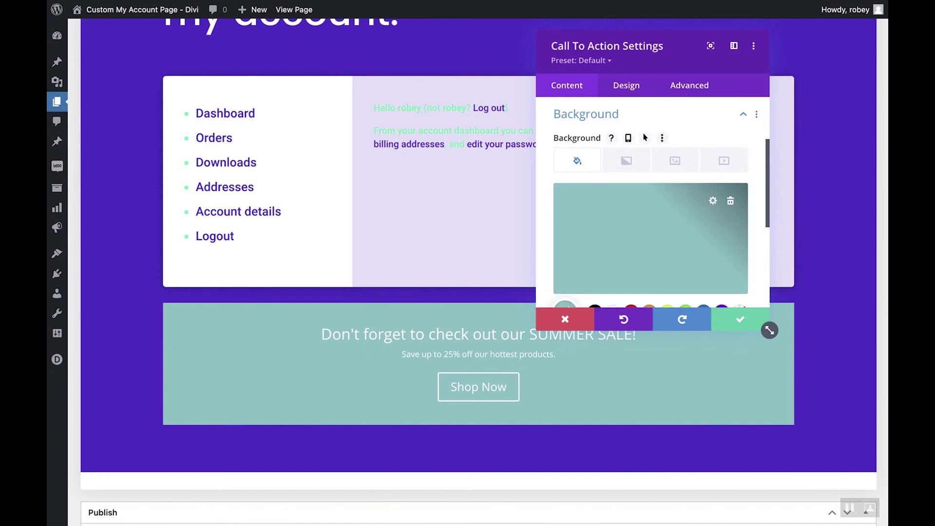
{"action": "left_click", "coordinate": [651, 238]}
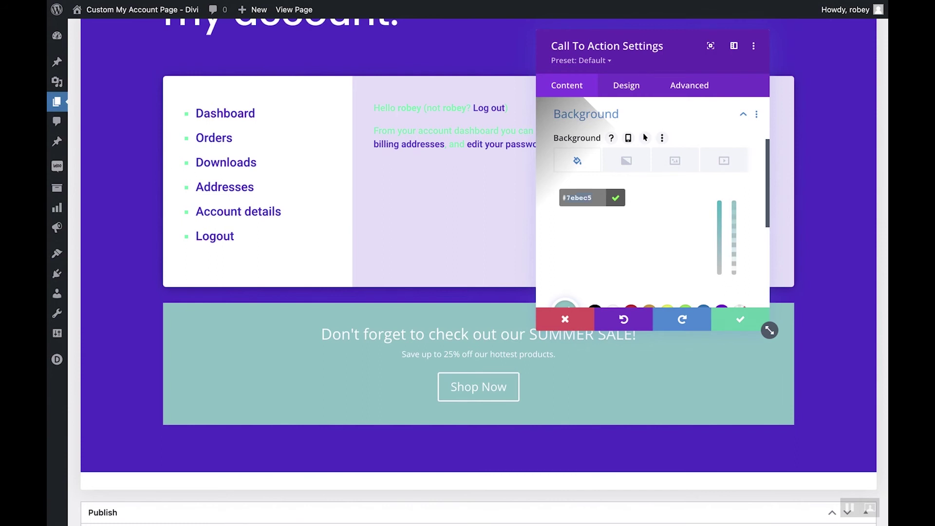
{"action": "scroll", "coordinate": [652, 204], "scroll_direction": "down", "scroll_amount": 2}
{"action": "left_click", "coordinate": [713, 261]}
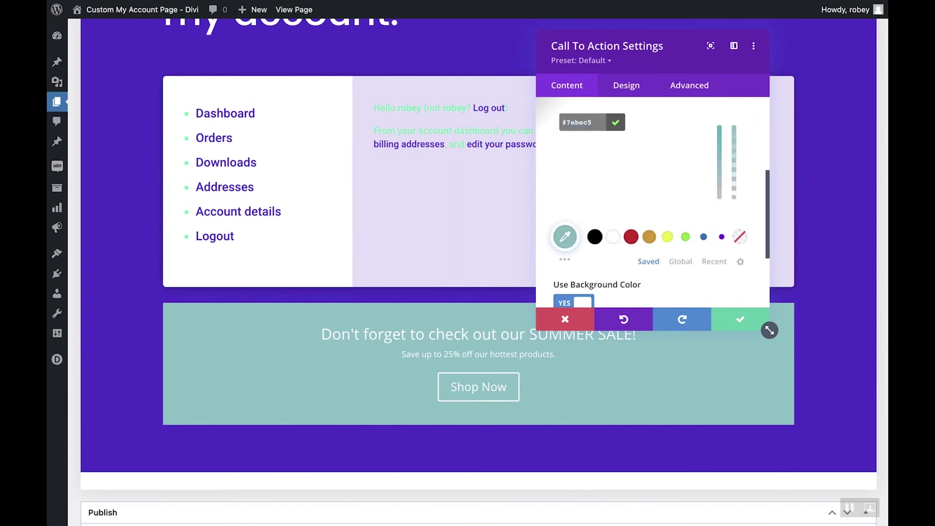
{"action": "left_click", "coordinate": [631, 237]}
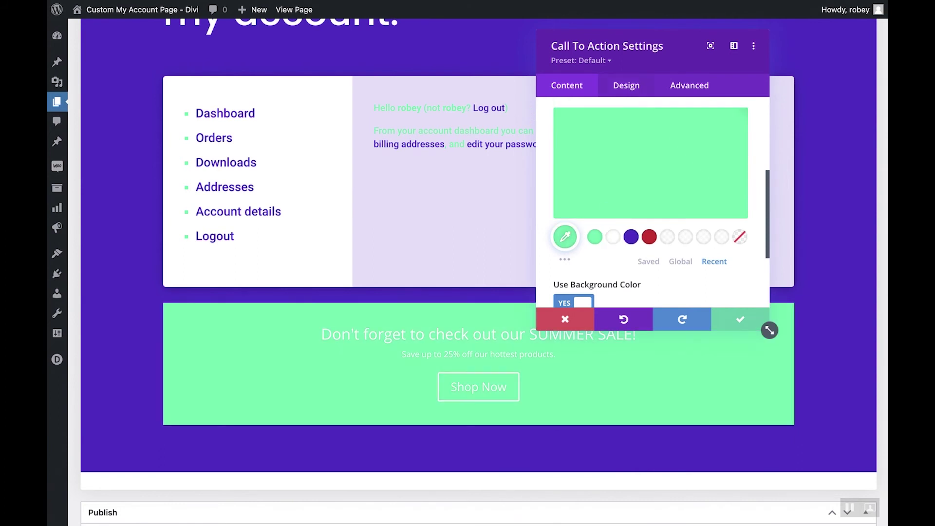
{"action": "left_click", "coordinate": [626, 86]}
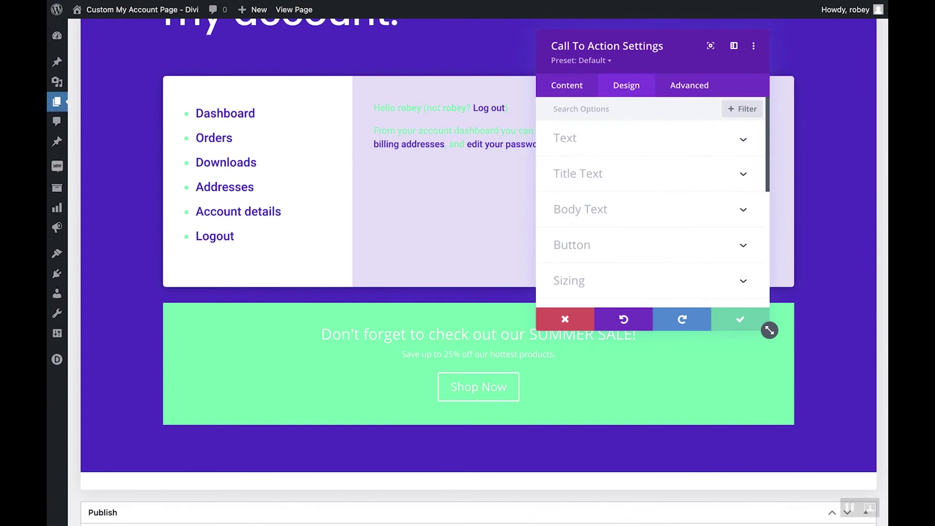
{"action": "left_click", "coordinate": [565, 139]}
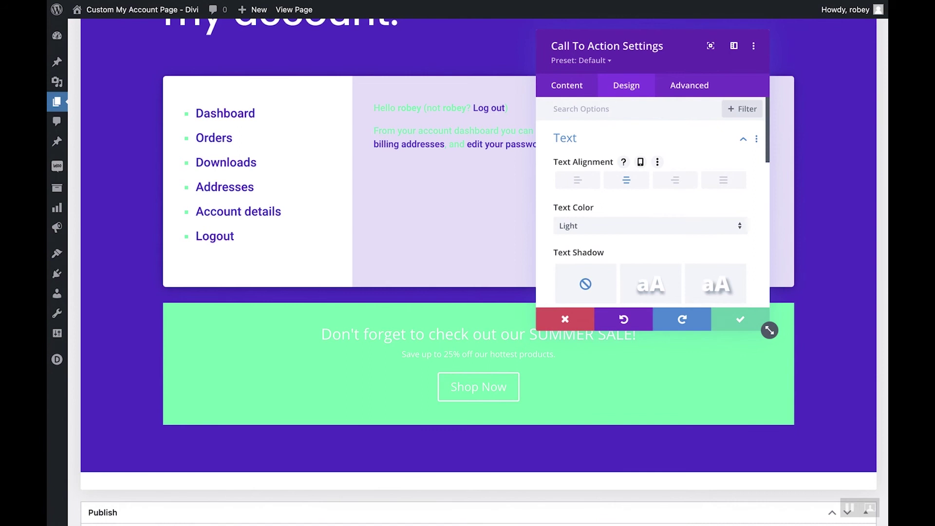
{"action": "scroll", "coordinate": [653, 202], "scroll_direction": "down", "scroll_amount": 5}
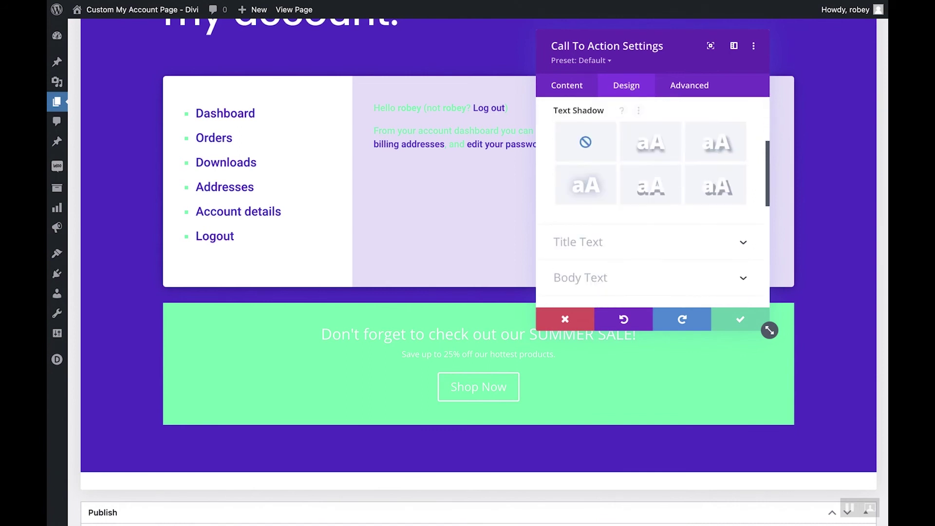
- Set the SUMMER SALE title font to Poppins Semi Bold
{"action": "left_click", "coordinate": [579, 242]}
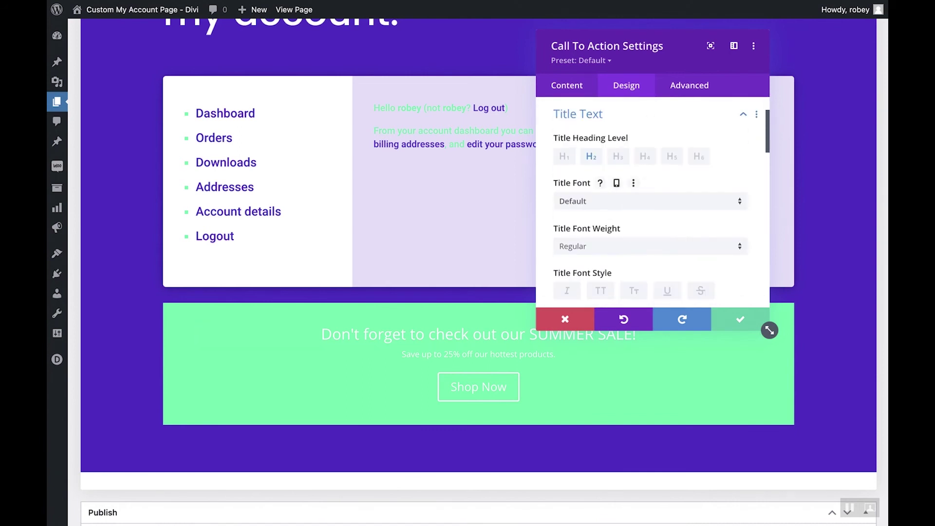
{"action": "left_click", "coordinate": [650, 201]}
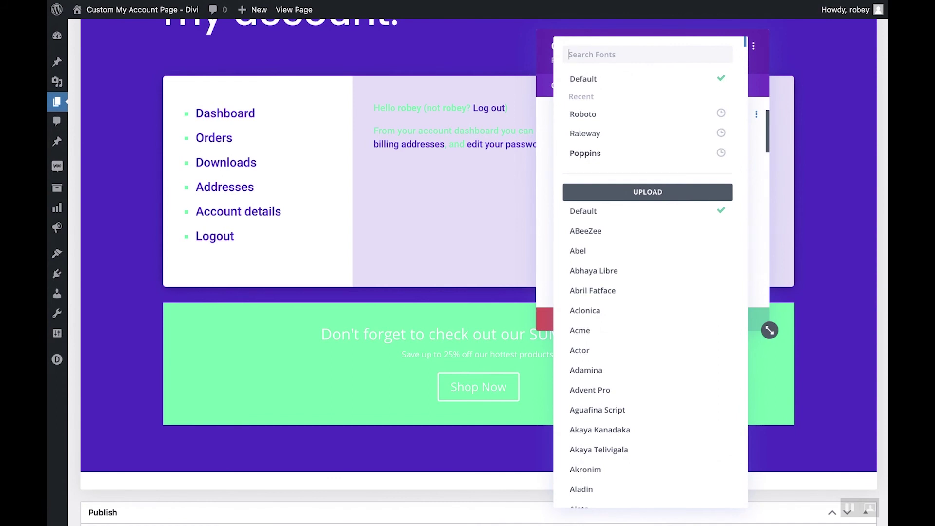
{"action": "left_click", "coordinate": [585, 154]}
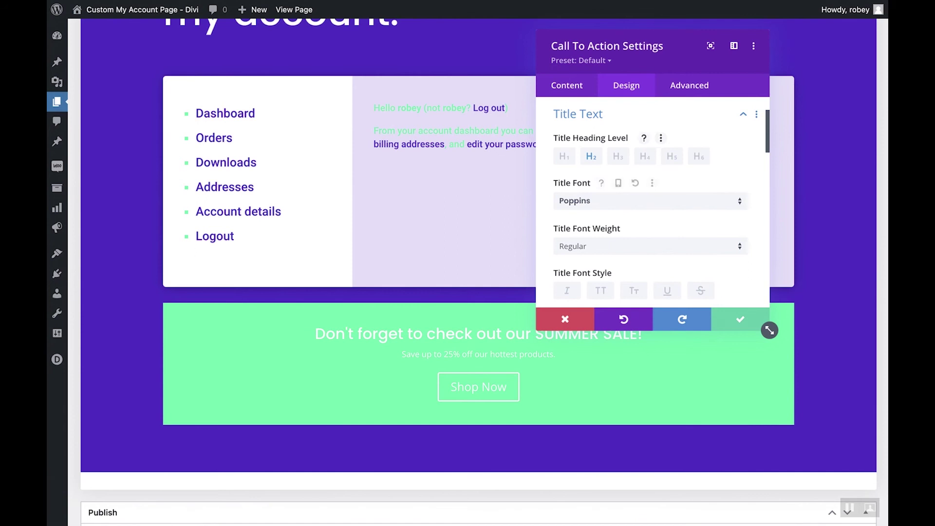
{"action": "left_click", "coordinate": [650, 245]}
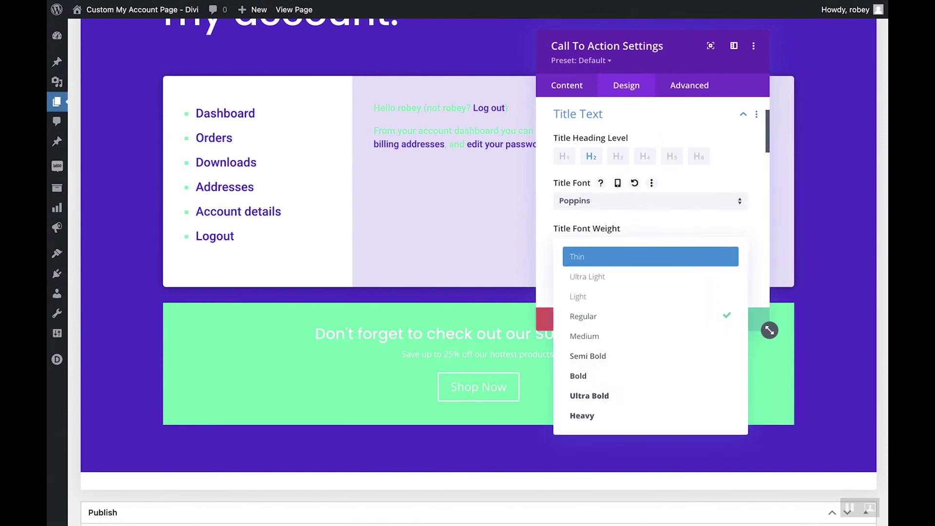
{"action": "left_click", "coordinate": [650, 356]}
- Centre the title, make it white, and raise its size from 26px to 28px
{"action": "scroll", "coordinate": [633, 229], "scroll_direction": "down", "scroll_amount": 5}
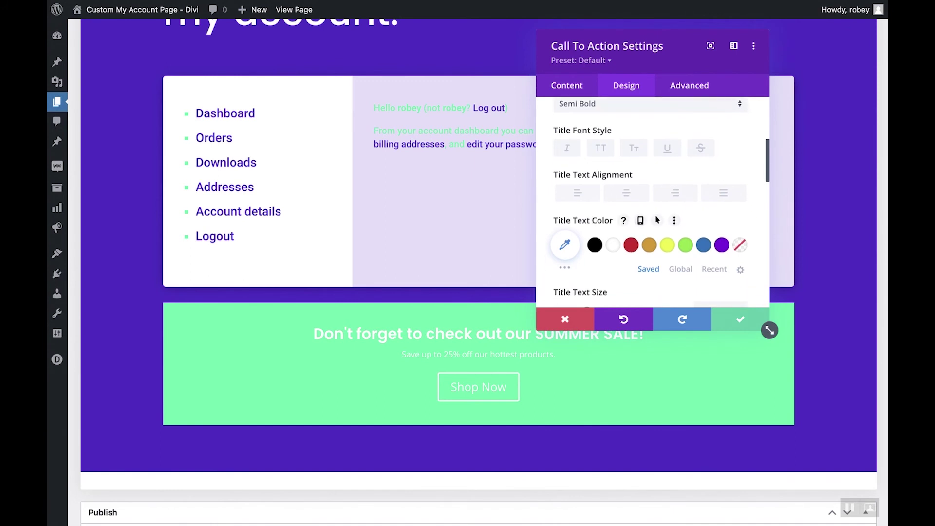
{"action": "left_click", "coordinate": [626, 193]}
{"action": "left_click", "coordinate": [612, 244]}
{"action": "scroll", "coordinate": [613, 245], "scroll_direction": "down", "scroll_amount": 3}
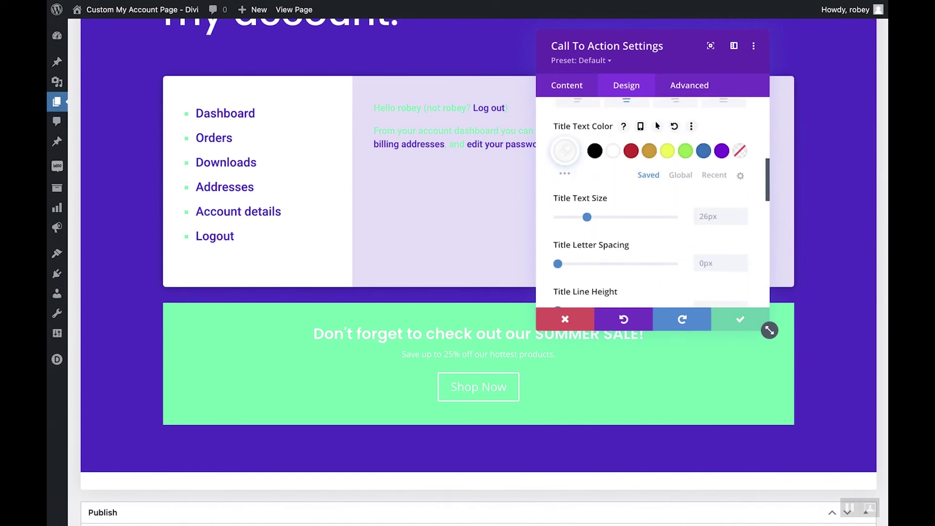
{"action": "scroll", "coordinate": [612, 245], "scroll_direction": "down", "scroll_amount": 1}
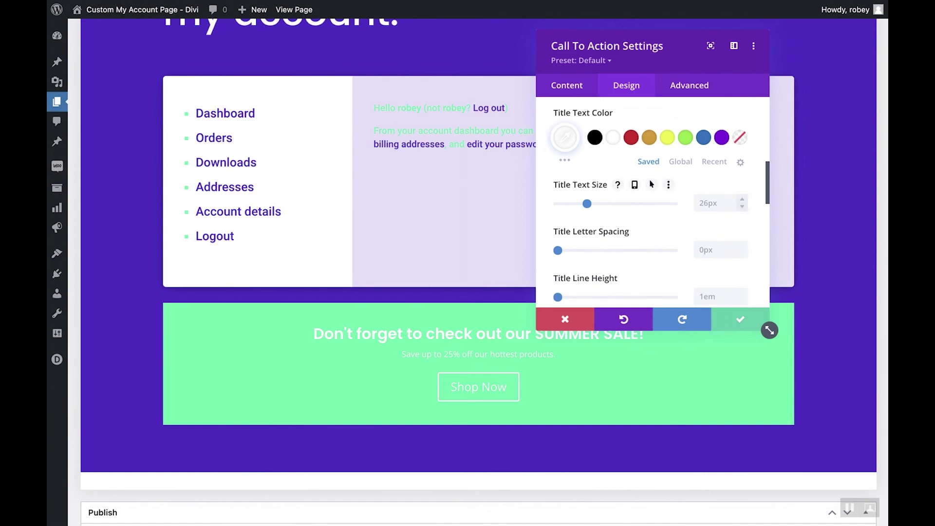
{"action": "type", "text": "28px"}
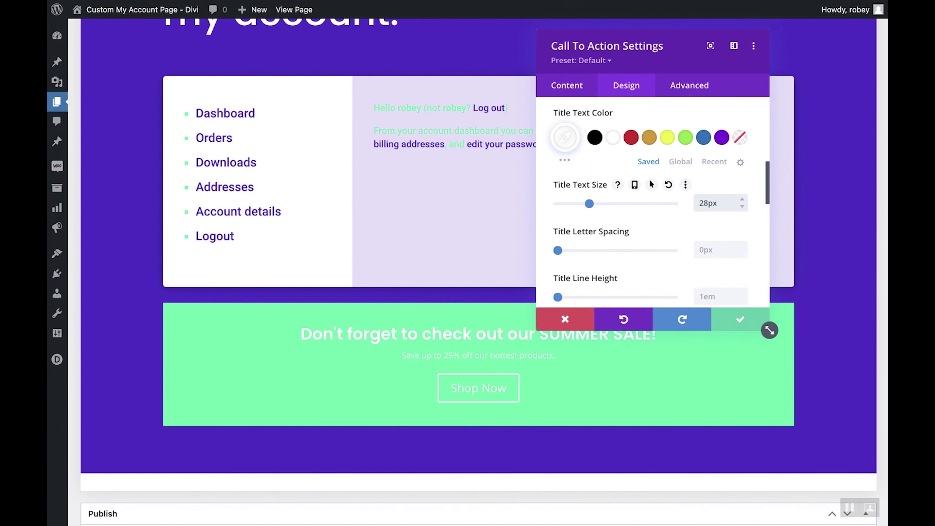
{"action": "scroll", "coordinate": [653, 194], "scroll_direction": "down", "scroll_amount": 5}
- Set the banner's body text font to Roboto
{"action": "left_click", "coordinate": [580, 207]}
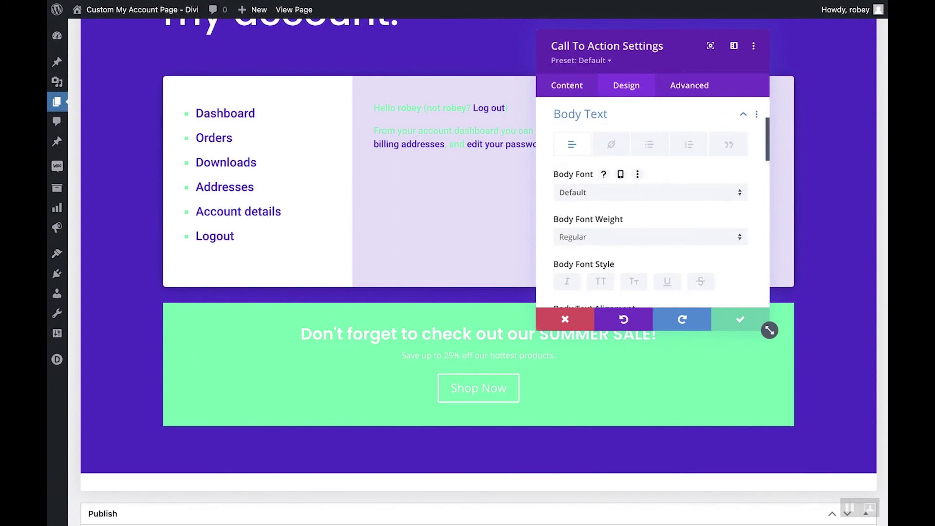
{"action": "left_click", "coordinate": [633, 192]}
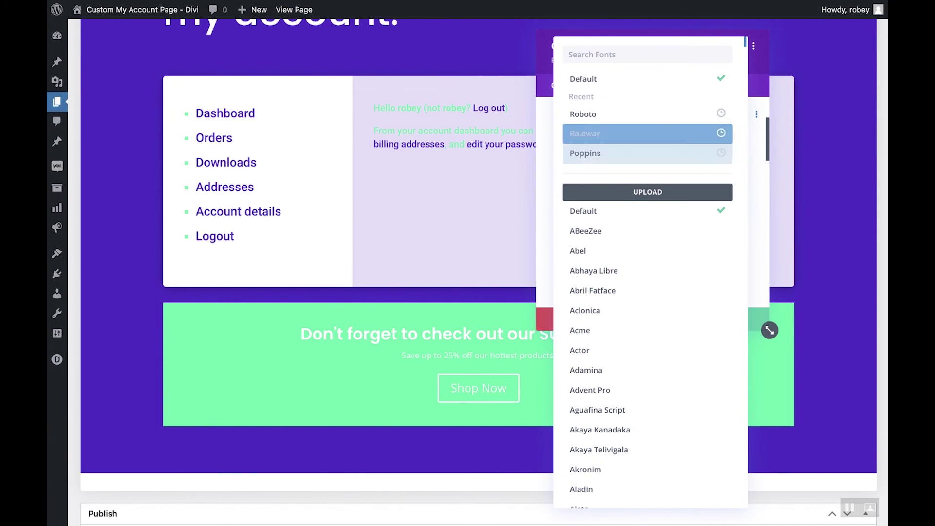
{"action": "left_click", "coordinate": [594, 114]}
- Centre the body text and enlarge it from 14px to 18px
{"action": "scroll", "coordinate": [650, 210], "scroll_direction": "down", "scroll_amount": 5}
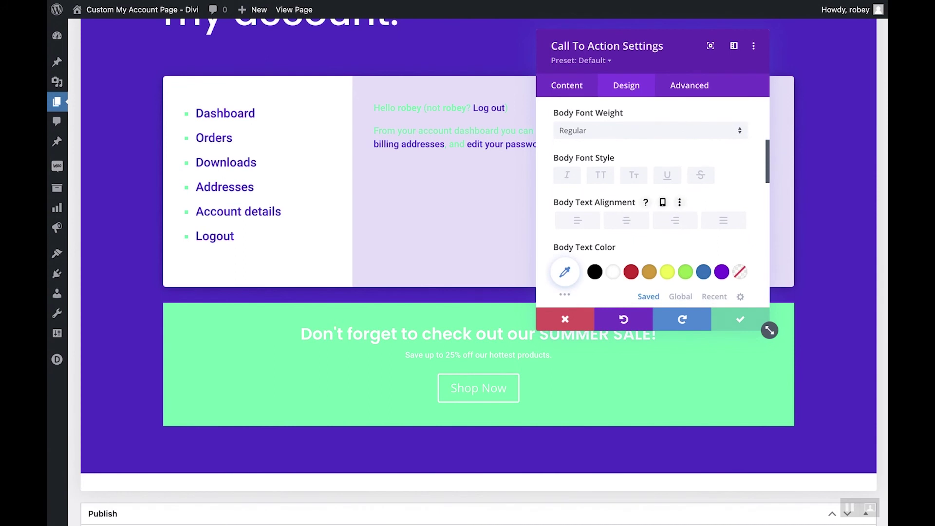
{"action": "left_click", "coordinate": [626, 220]}
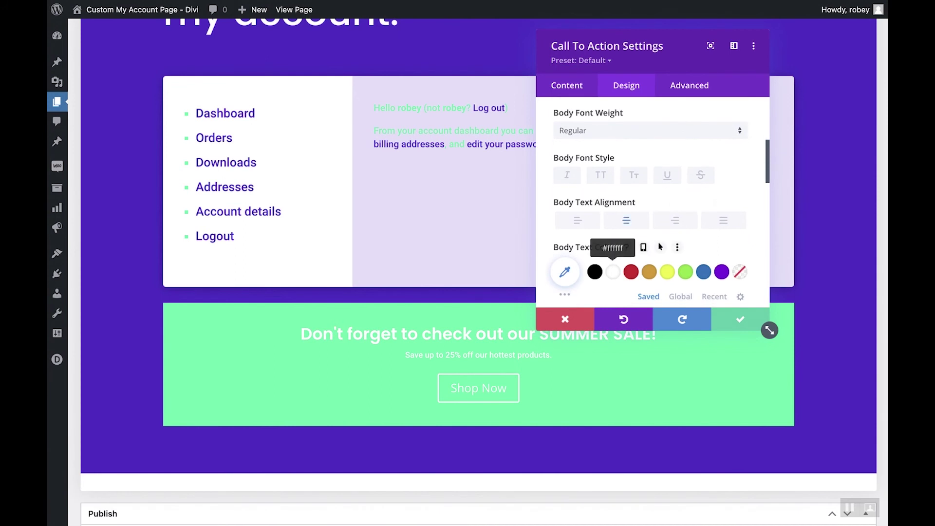
{"action": "scroll", "coordinate": [612, 271], "scroll_direction": "down", "scroll_amount": 3}
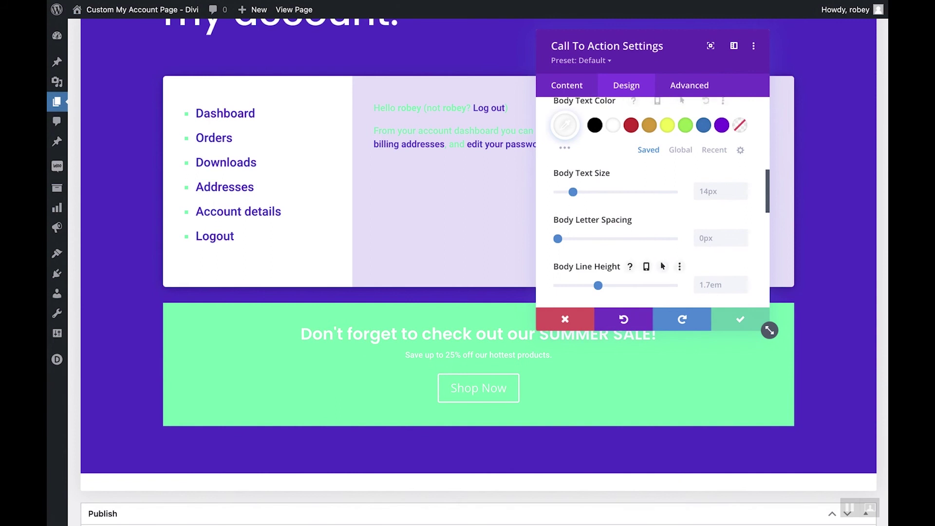
{"action": "left_click", "coordinate": [717, 191]}
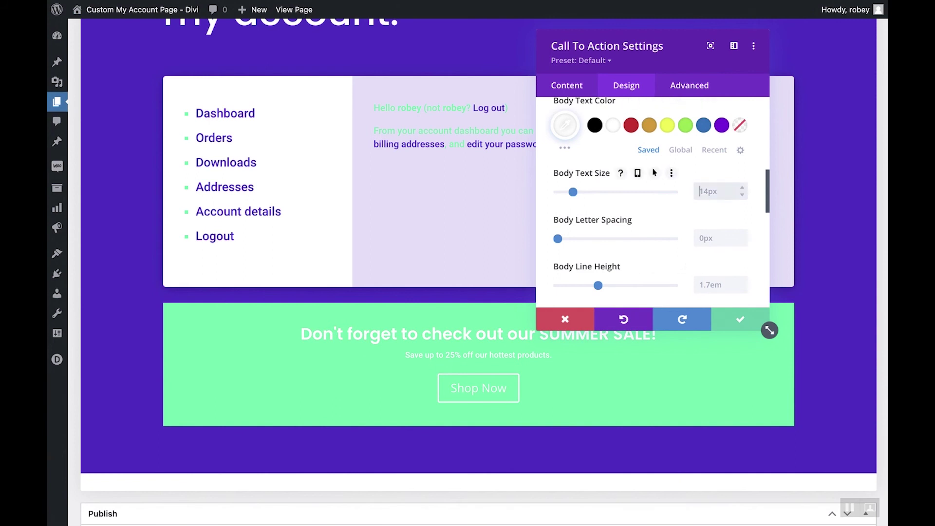
{"action": "key", "text": "super+a"}
{"action": "type", "text": "18"}
{"action": "scroll", "coordinate": [652, 202], "scroll_direction": "down", "scroll_amount": 2}
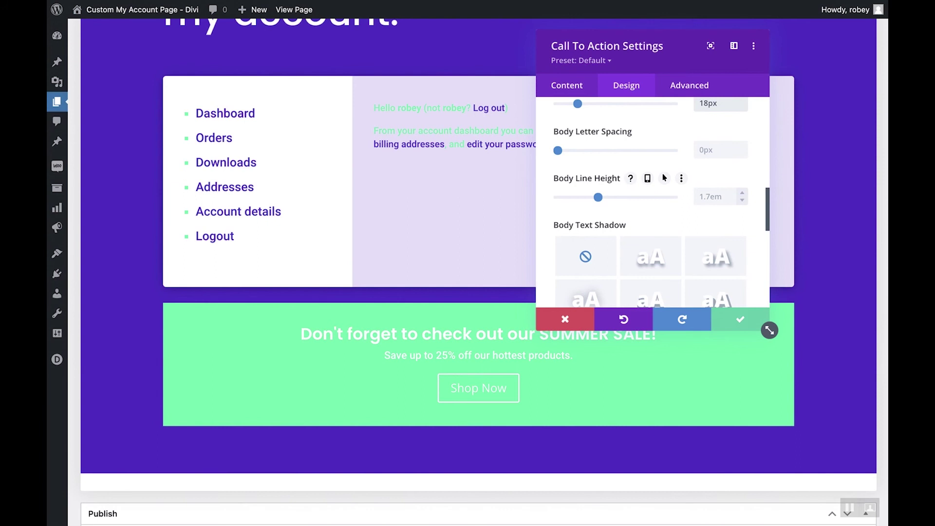
{"action": "scroll", "coordinate": [652, 202], "scroll_direction": "down", "scroll_amount": 5}
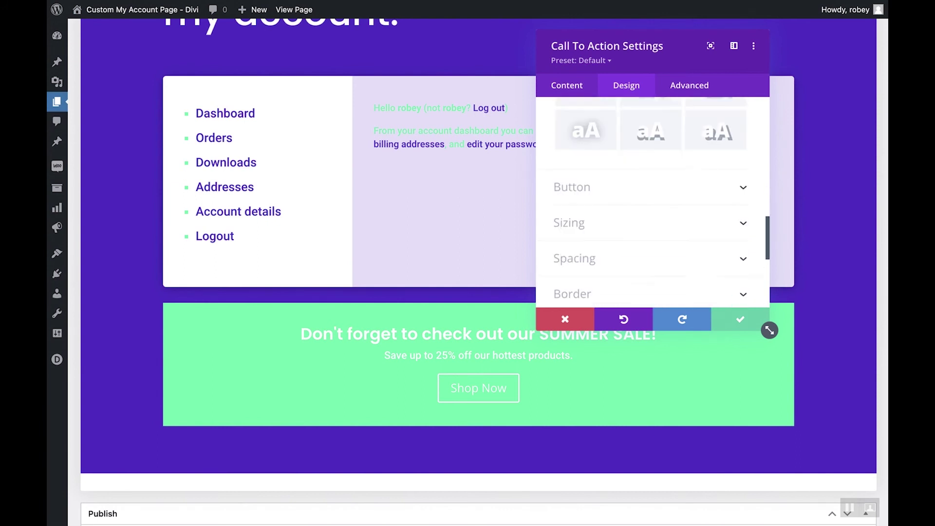
- Enable custom styles for the Shop Now button and make its text white (#ffffff)
{"action": "left_click", "coordinate": [572, 159]}
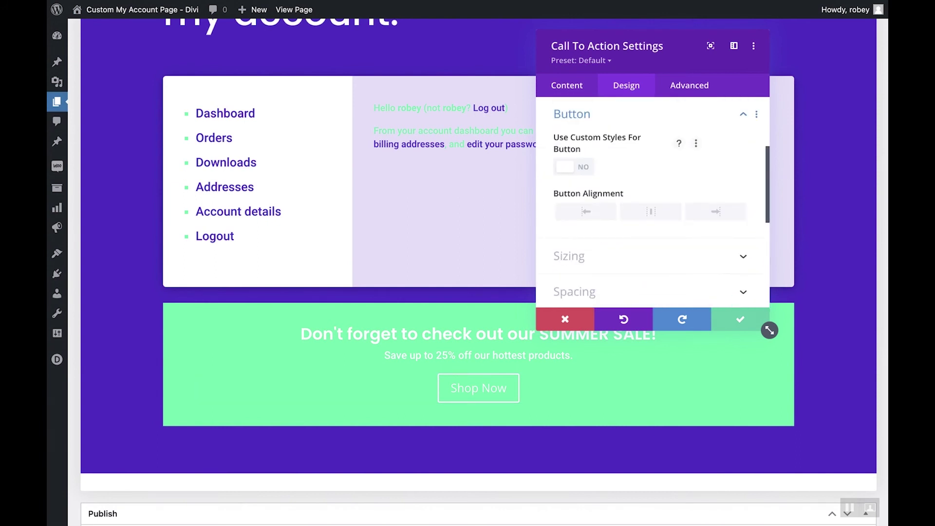
{"action": "left_click", "coordinate": [572, 167]}
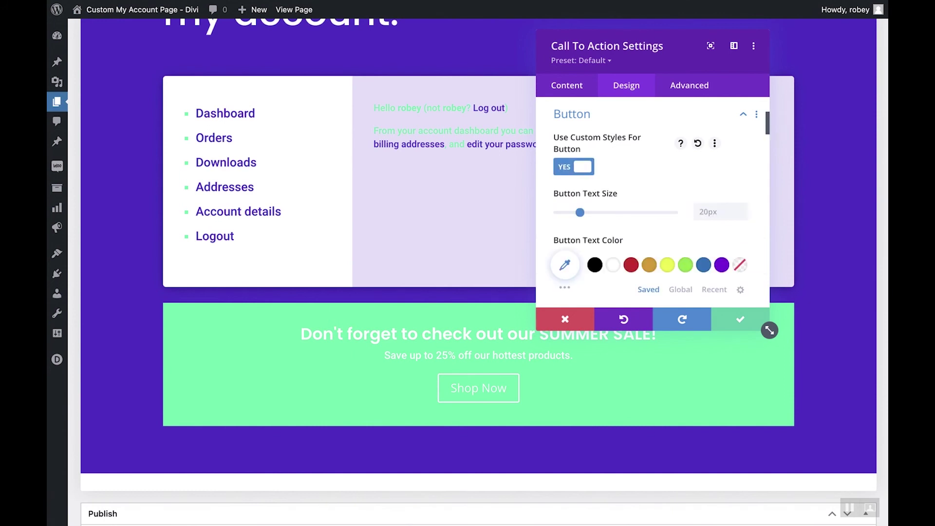
{"action": "scroll", "coordinate": [614, 195], "scroll_direction": "down", "scroll_amount": 3}
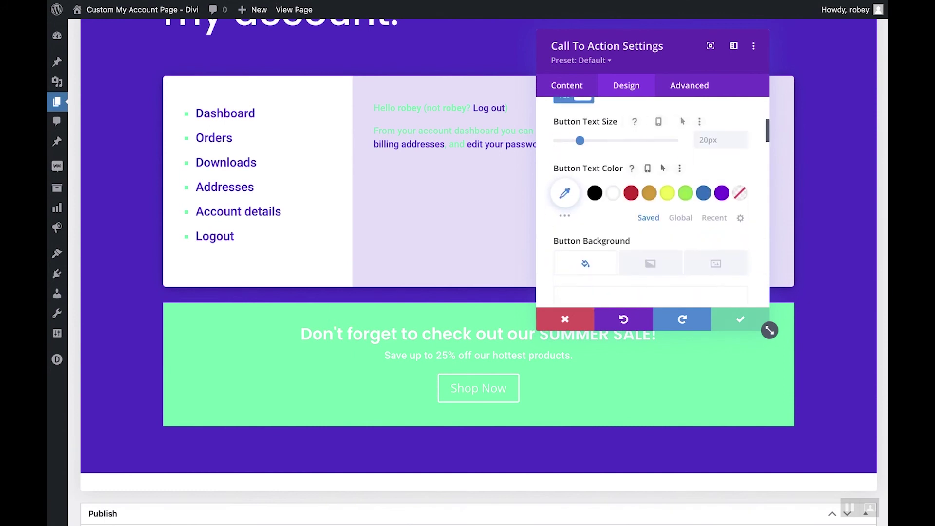
{"action": "left_click", "coordinate": [612, 193]}
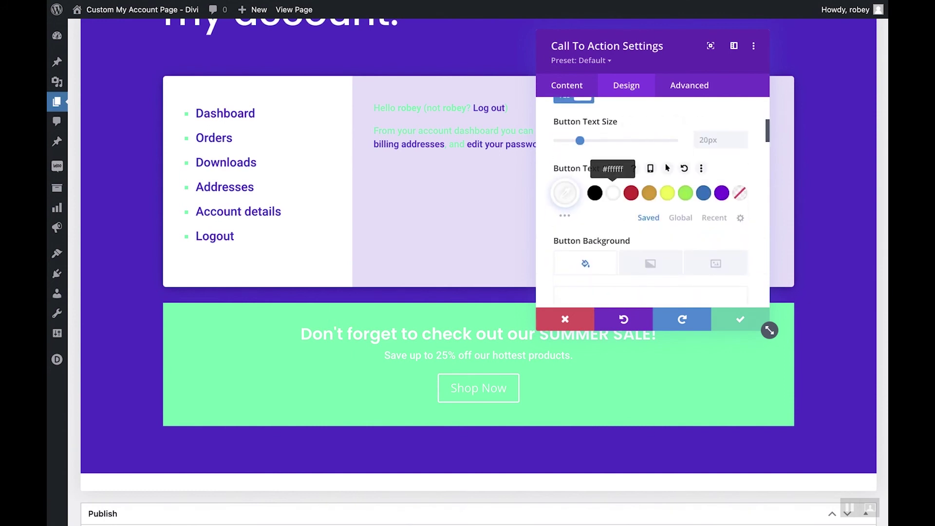
{"action": "scroll", "coordinate": [613, 193], "scroll_direction": "down", "scroll_amount": 3}
- Fill the button with purple #5430ce and set its border width to 0px
{"action": "left_click", "coordinate": [649, 265]}
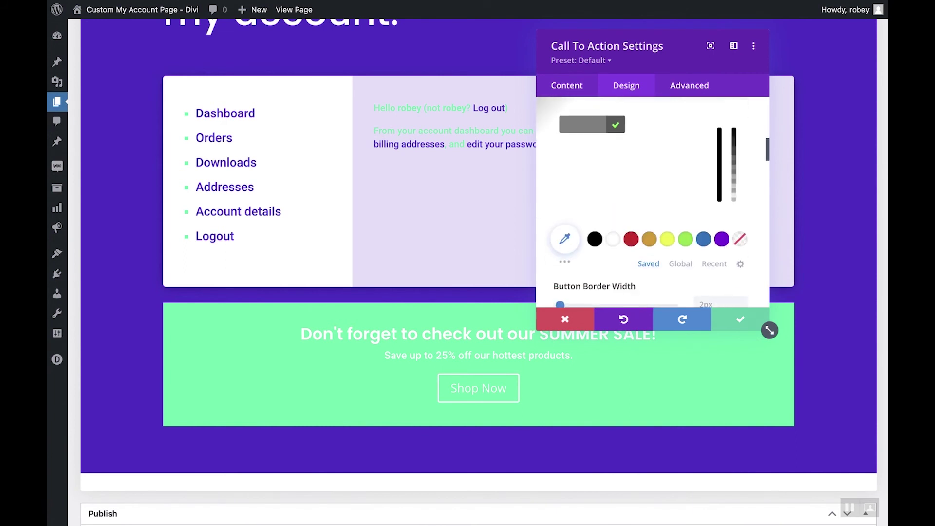
{"action": "left_click", "coordinate": [714, 263]}
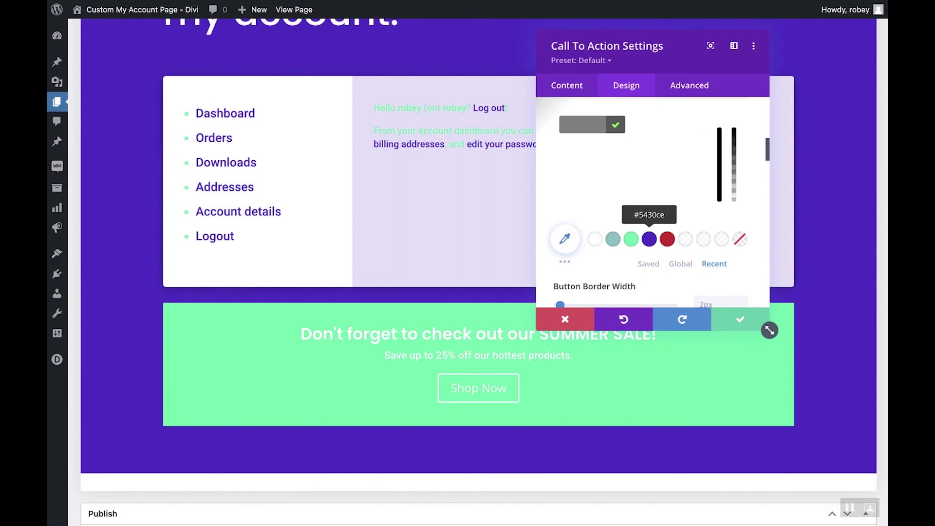
{"action": "left_click", "coordinate": [649, 239]}
{"action": "scroll", "coordinate": [649, 238], "scroll_direction": "down", "scroll_amount": 3}
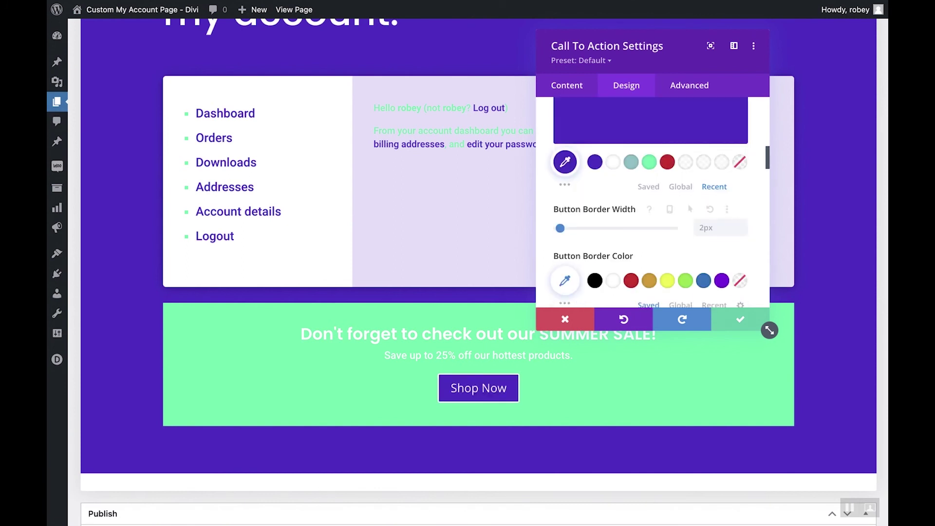
{"action": "left_click_drag", "start_coordinate": [560, 228], "coordinate": [555, 228]}
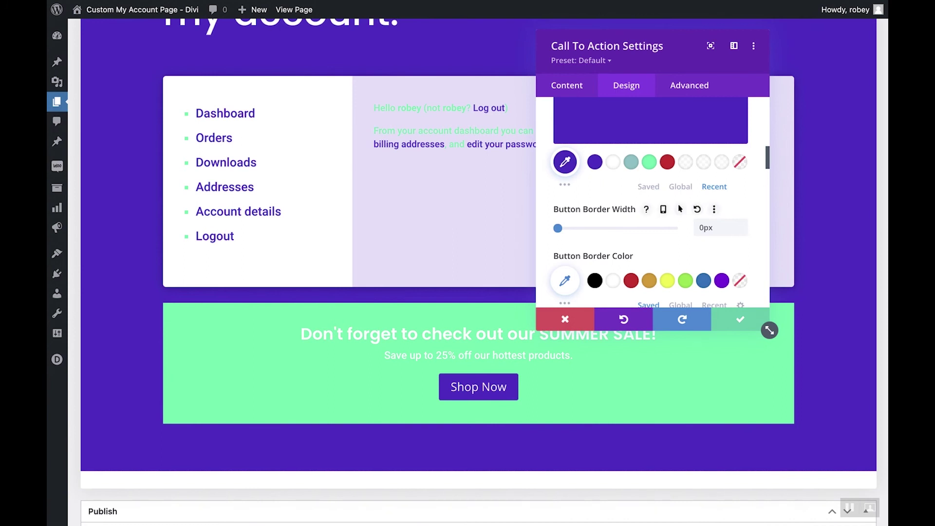
- Set the Shop Now button font to Roboto
{"action": "scroll", "coordinate": [651, 205], "scroll_direction": "up", "scroll_amount": 5}
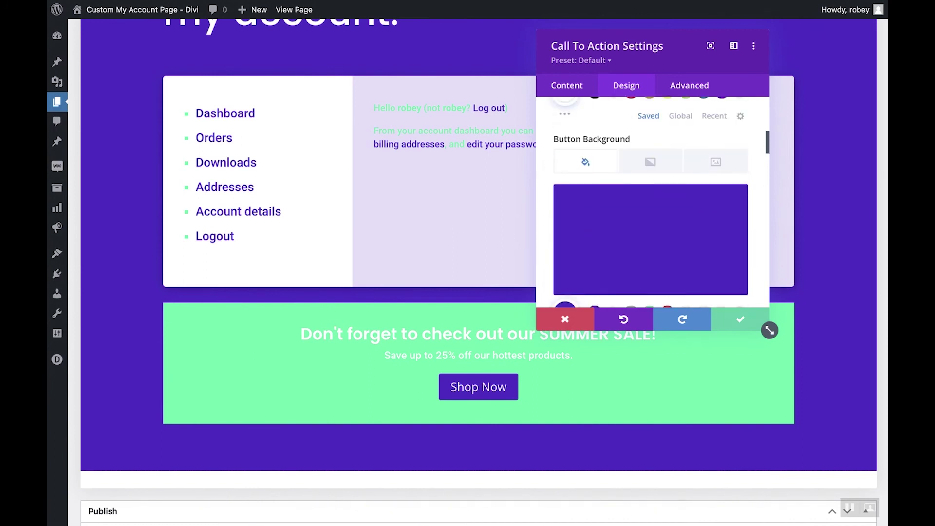
{"action": "scroll", "coordinate": [650, 205], "scroll_direction": "up", "scroll_amount": 3}
{"action": "scroll", "coordinate": [650, 204], "scroll_direction": "down", "scroll_amount": 4}
{"action": "scroll", "coordinate": [651, 204], "scroll_direction": "down", "scroll_amount": 6}
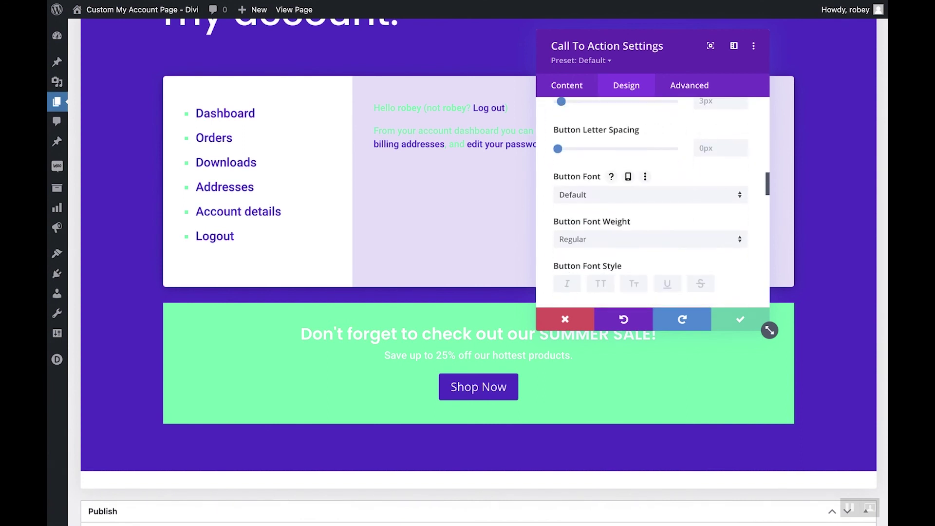
{"action": "left_click", "coordinate": [650, 194]}
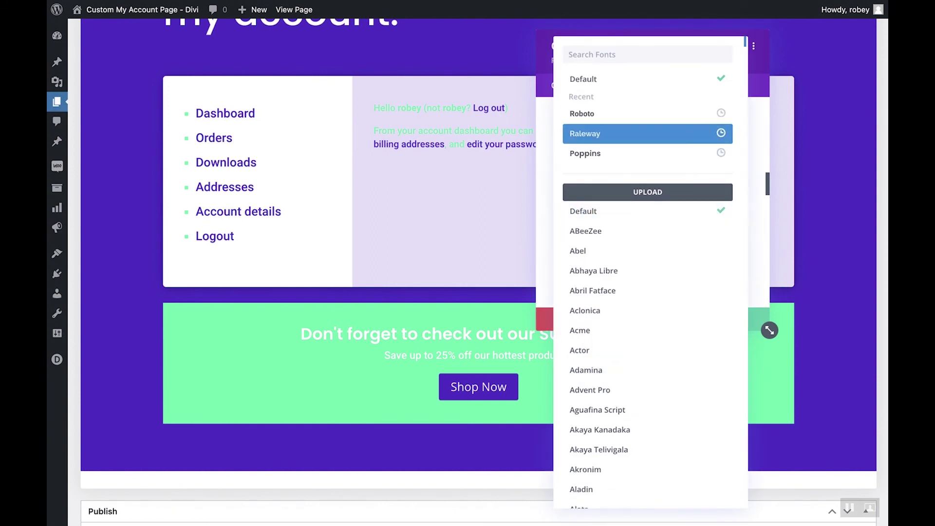
{"action": "left_click", "coordinate": [647, 113]}
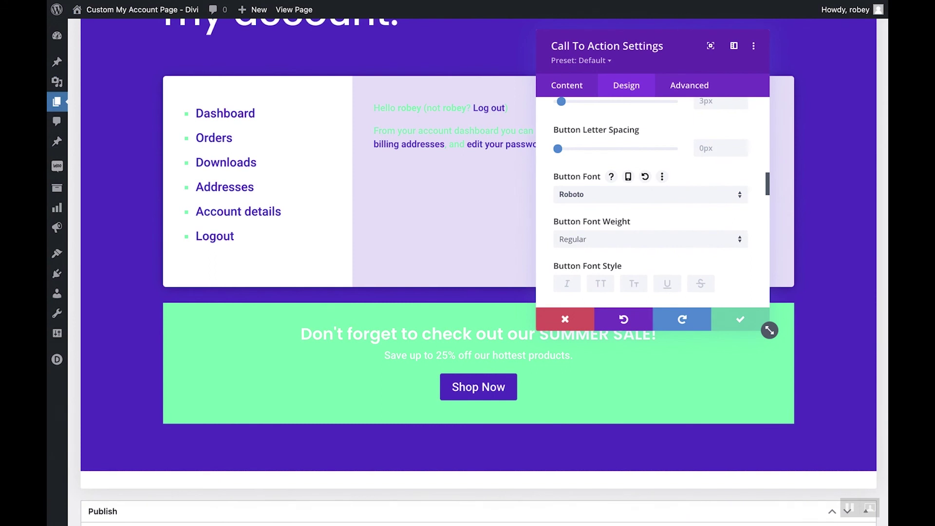
{"action": "scroll", "coordinate": [653, 202], "scroll_direction": "down", "scroll_amount": 10}
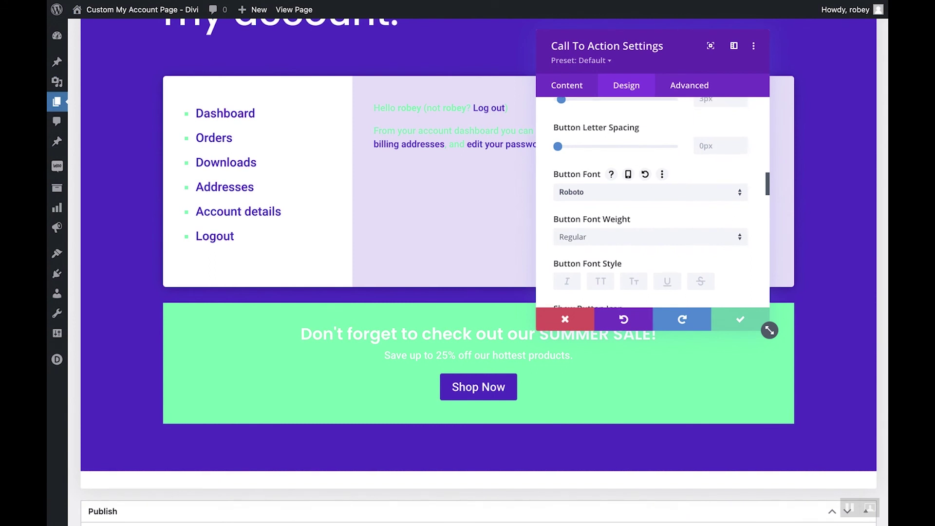
{"action": "scroll", "coordinate": [652, 202], "scroll_direction": "down", "scroll_amount": 10}
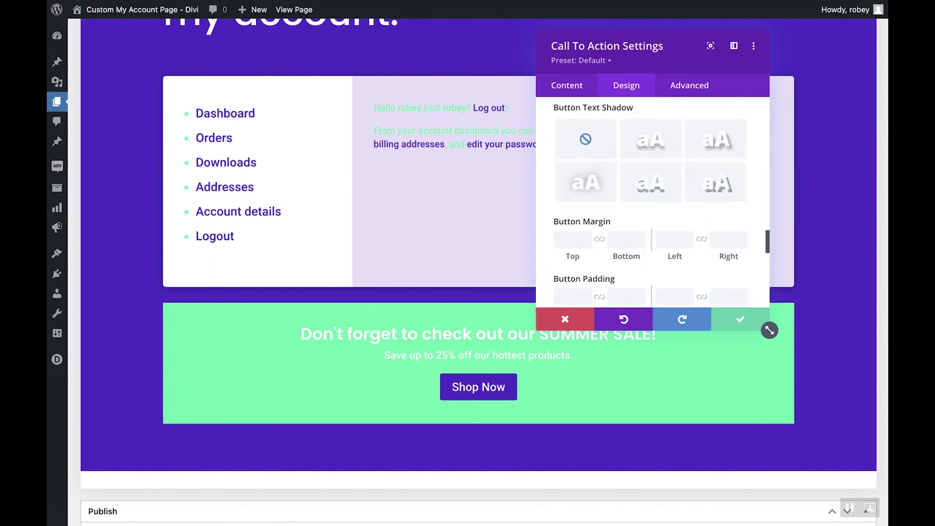
{"action": "scroll", "coordinate": [652, 202], "scroll_direction": "up", "scroll_amount": 3}
- Cap the sale banner at a 750px max width and centre its module alignment
{"action": "left_click", "coordinate": [570, 160]}
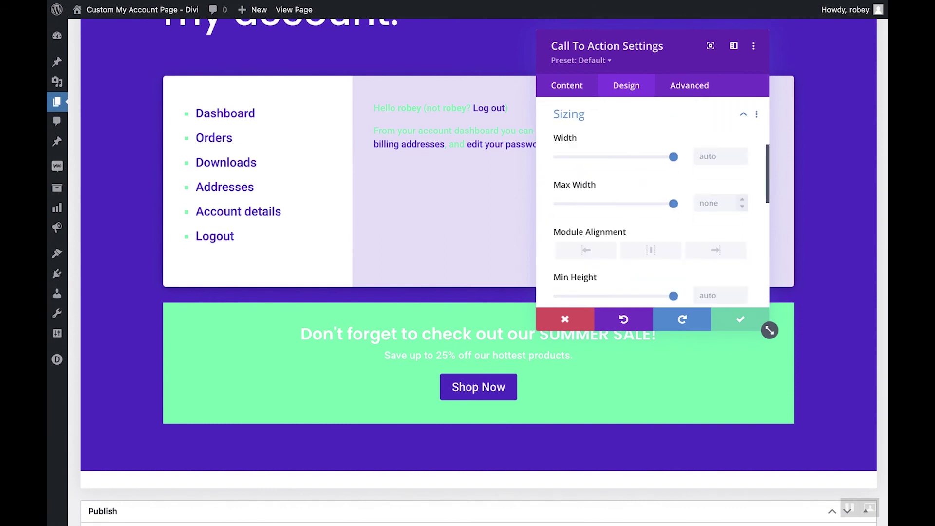
{"action": "type", "text": "750px"}
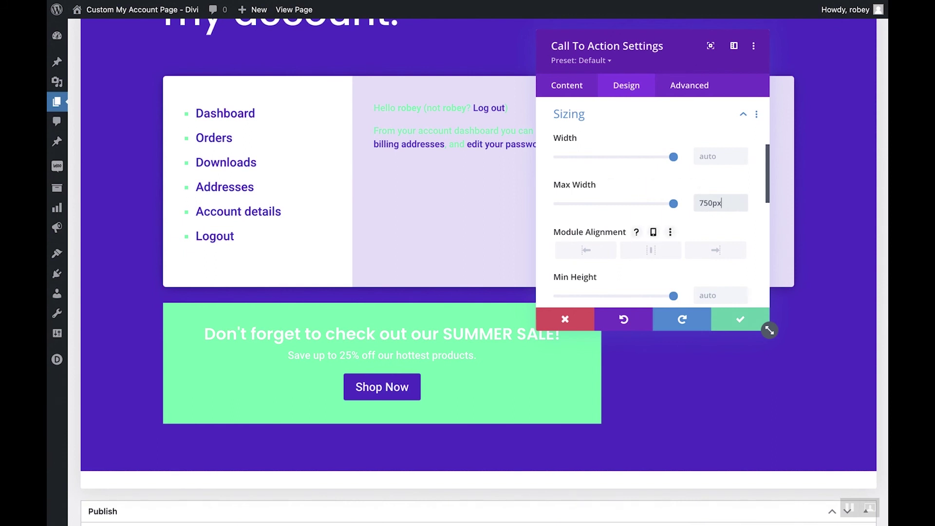
{"action": "left_click", "coordinate": [650, 250]}
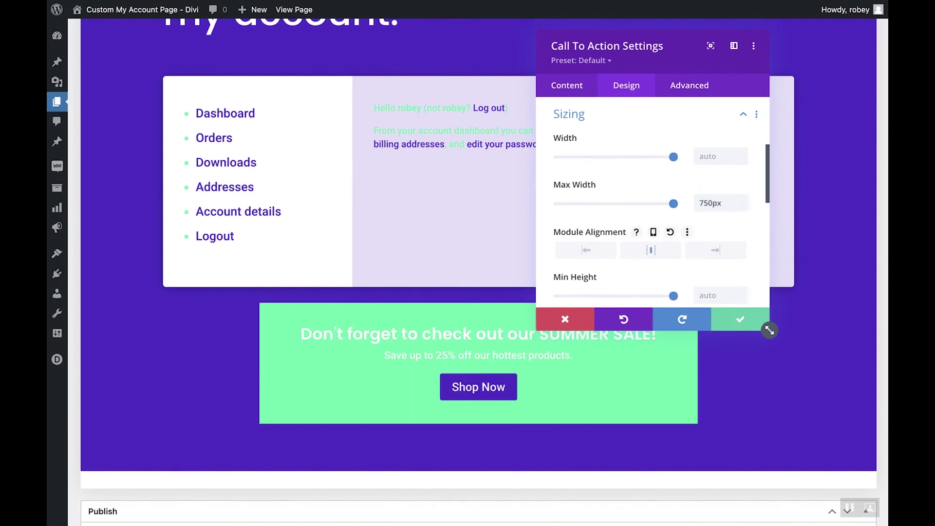
{"action": "scroll", "coordinate": [651, 250], "scroll_direction": "down", "scroll_amount": 3}
{"action": "scroll", "coordinate": [652, 204], "scroll_direction": "down", "scroll_amount": 3}
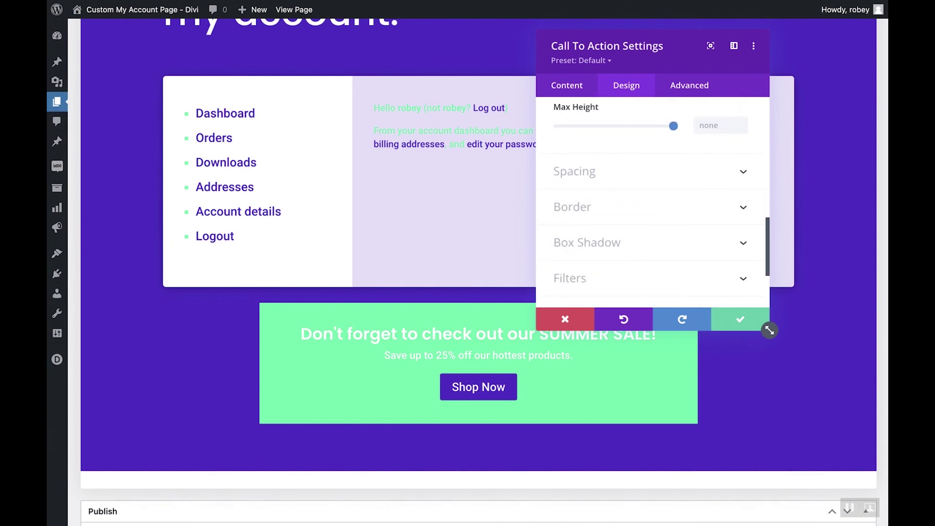
- Round the sale banner's corners to 5px
{"action": "left_click", "coordinate": [572, 207]}
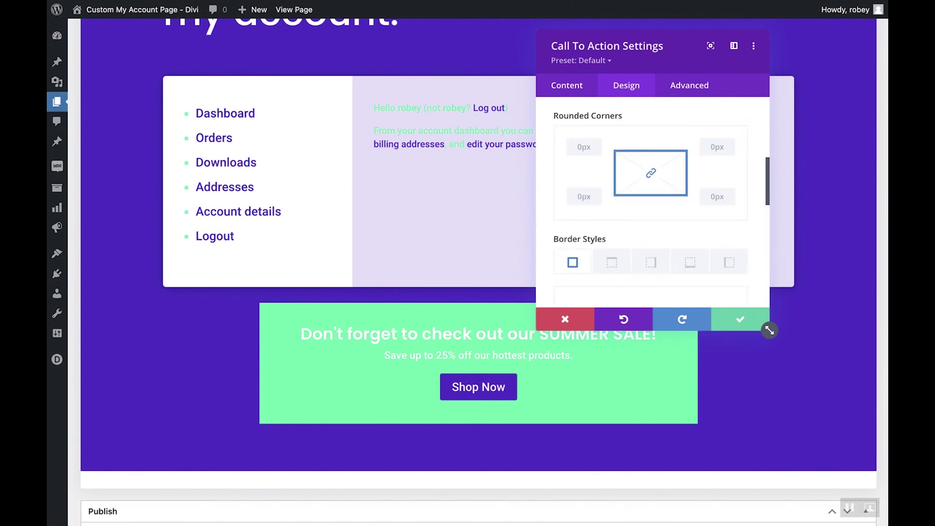
{"action": "left_click", "coordinate": [584, 169]}
{"action": "type", "text": "5"}
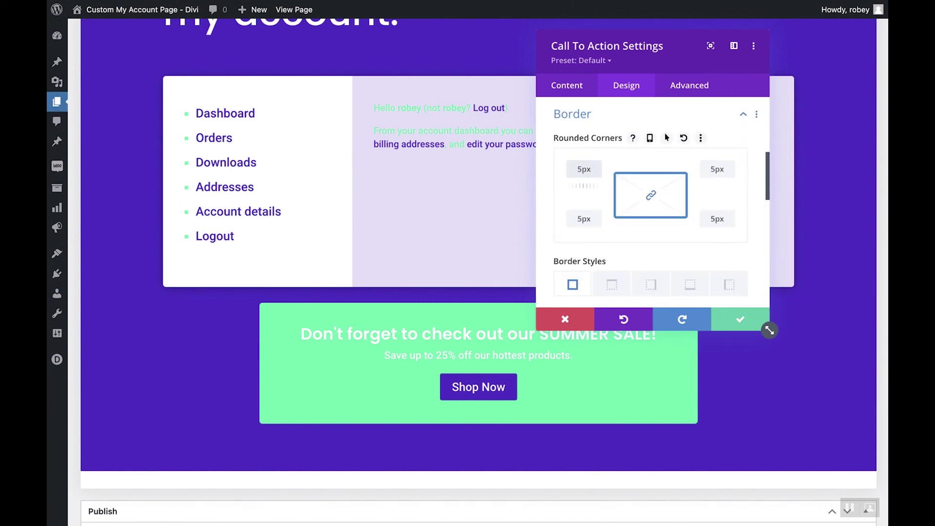
{"action": "scroll", "coordinate": [653, 204], "scroll_direction": "down", "scroll_amount": 6}
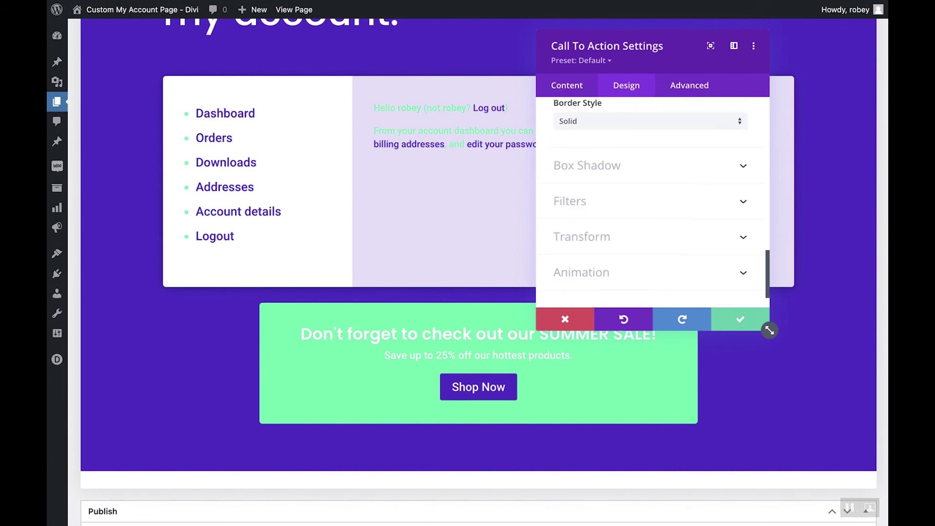
- Add the first box-shadow preset and save the module settings
{"action": "left_click", "coordinate": [609, 165]}
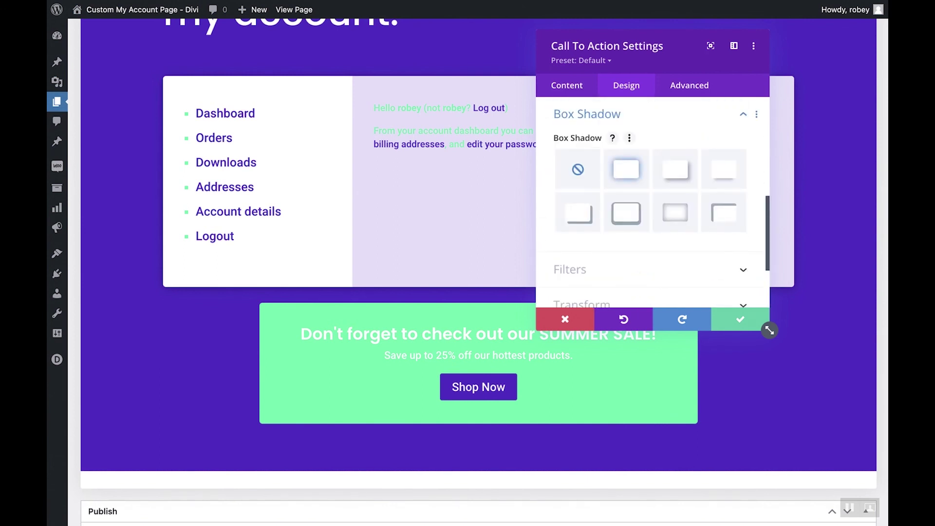
{"action": "left_click", "coordinate": [625, 169]}
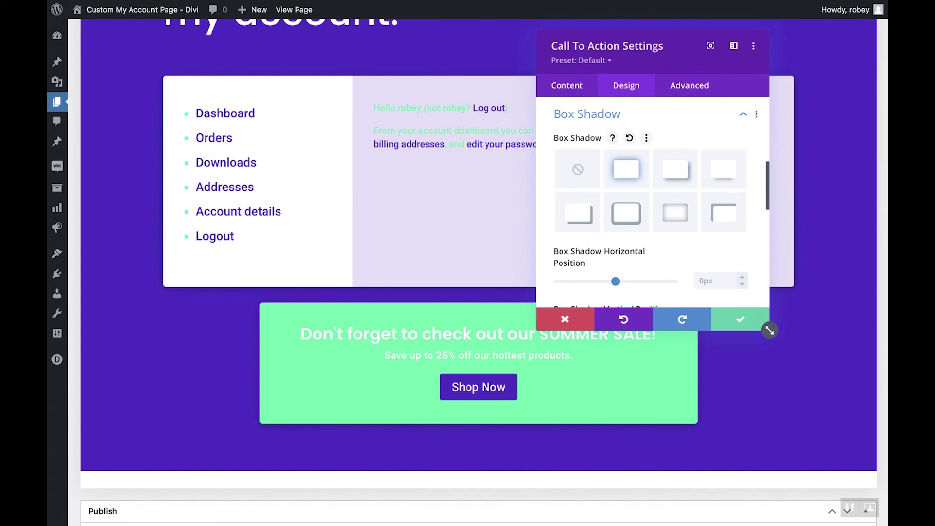
{"action": "left_click", "coordinate": [733, 319]}
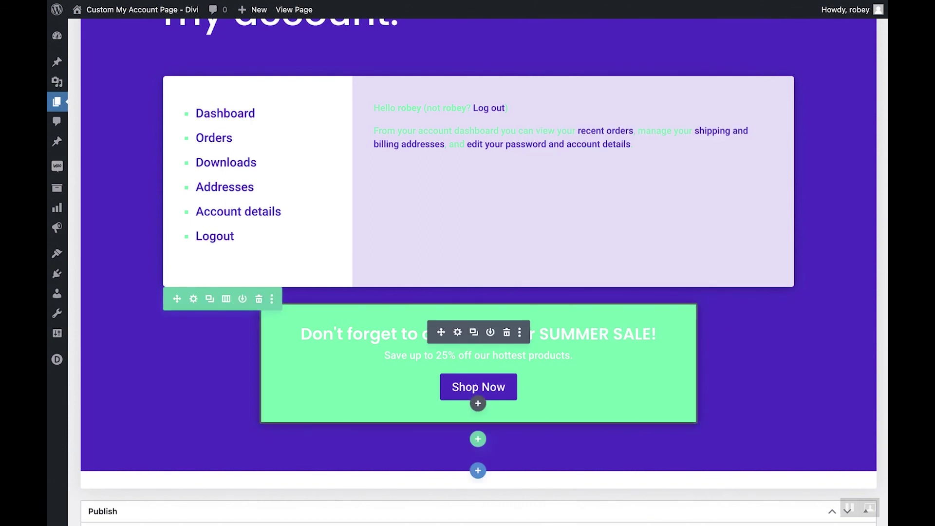
- Save the updated My Account page
{"action": "scroll", "coordinate": [478, 341], "scroll_direction": "up", "scroll_amount": 5}
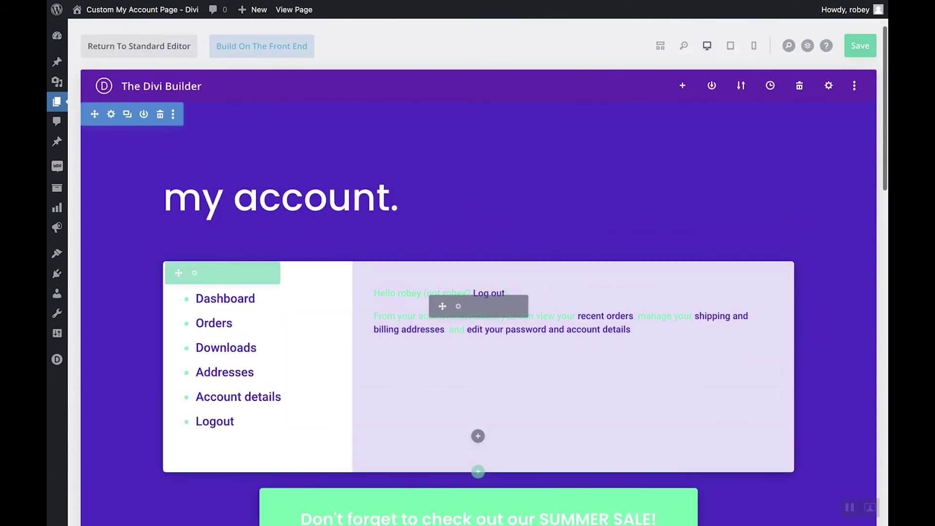
{"action": "scroll", "coordinate": [478, 292], "scroll_direction": "down", "scroll_amount": 3}
{"action": "scroll", "coordinate": [478, 292], "scroll_direction": "up", "scroll_amount": 5}
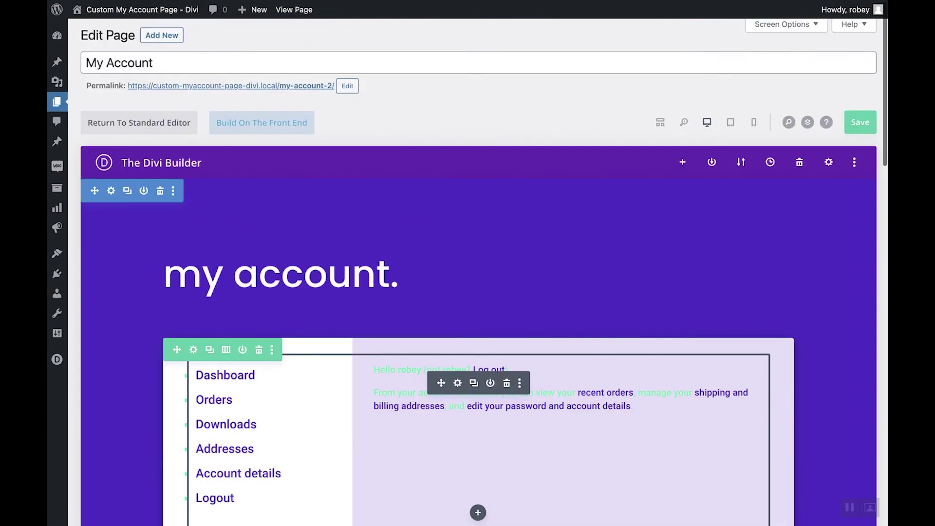
{"action": "left_click", "coordinate": [860, 125]}
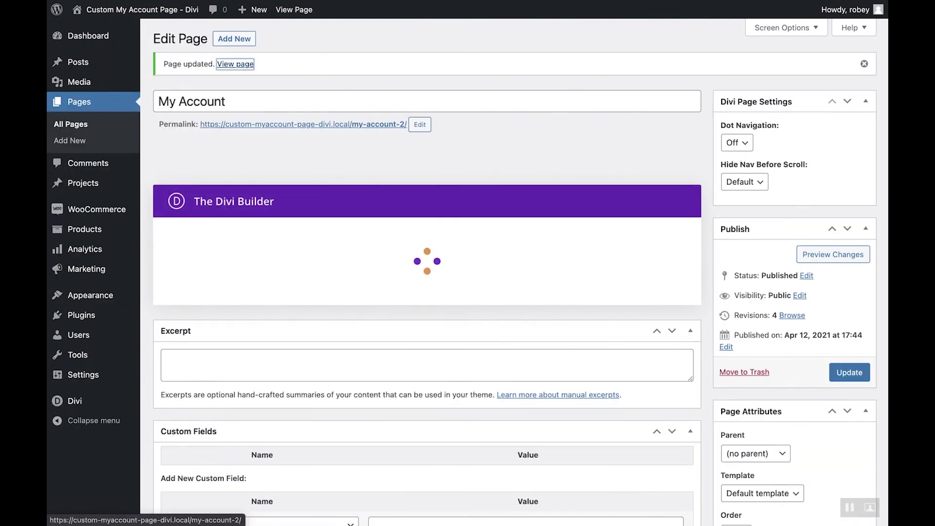
- View the published My Account page showing the green SUMMER SALE banner
{"action": "left_click", "coordinate": [235, 64]}
{"action": "scroll", "coordinate": [228, 321], "scroll_direction": "down", "scroll_amount": 5}
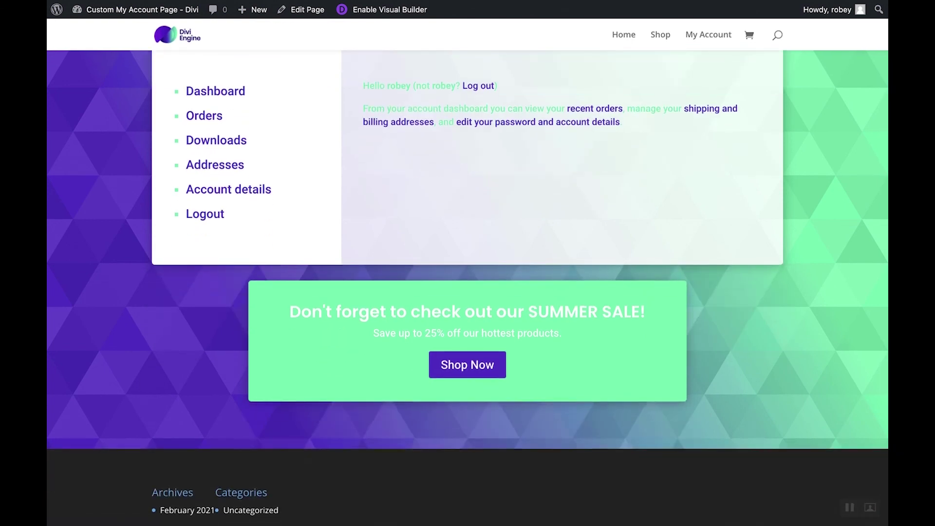
{"action": "scroll", "coordinate": [467, 263], "scroll_direction": "up", "scroll_amount": 5}
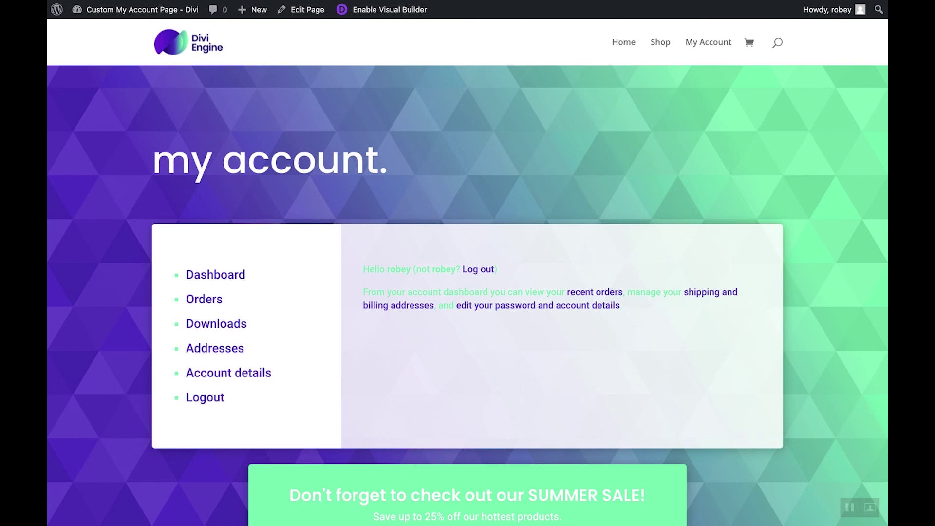